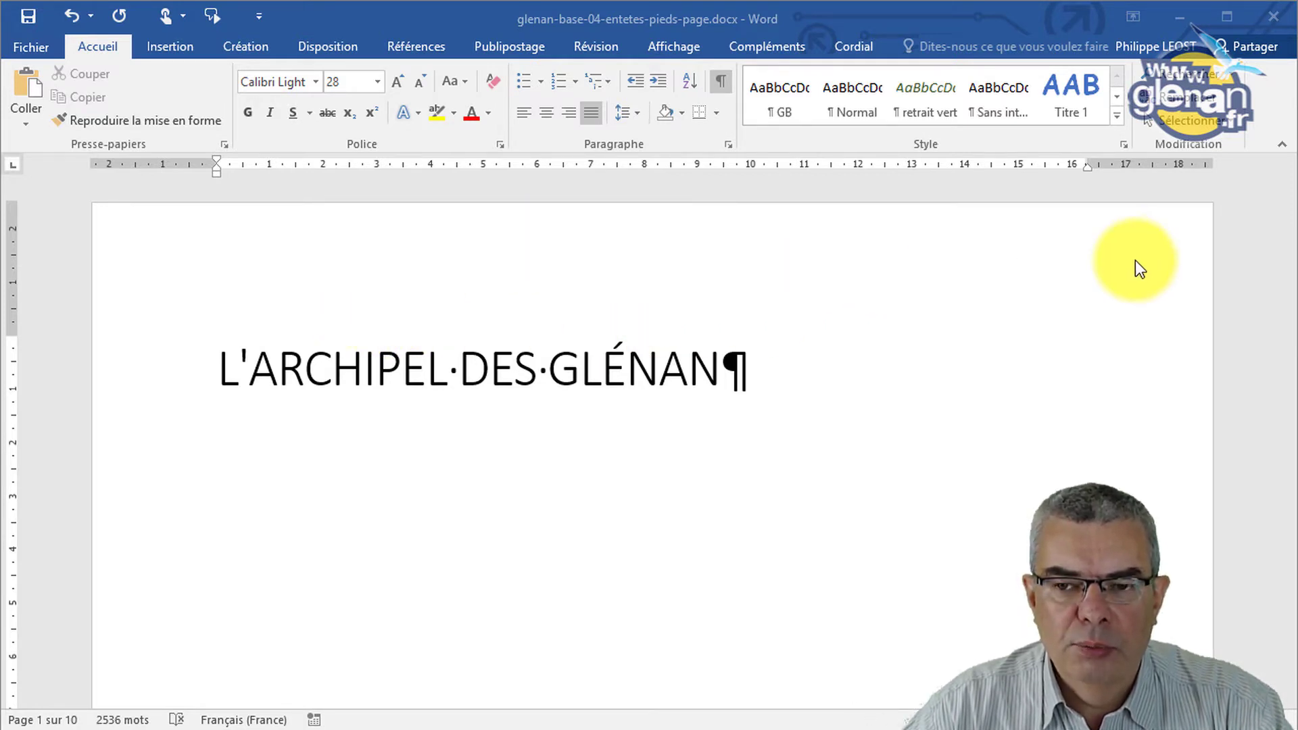
Look at the Insertion header gallery and close it without applying a layout
scroll(1060, 304, "down", 5)
scroll(1059, 304, "down", 10)
scroll(1034, 309, "down", 3)
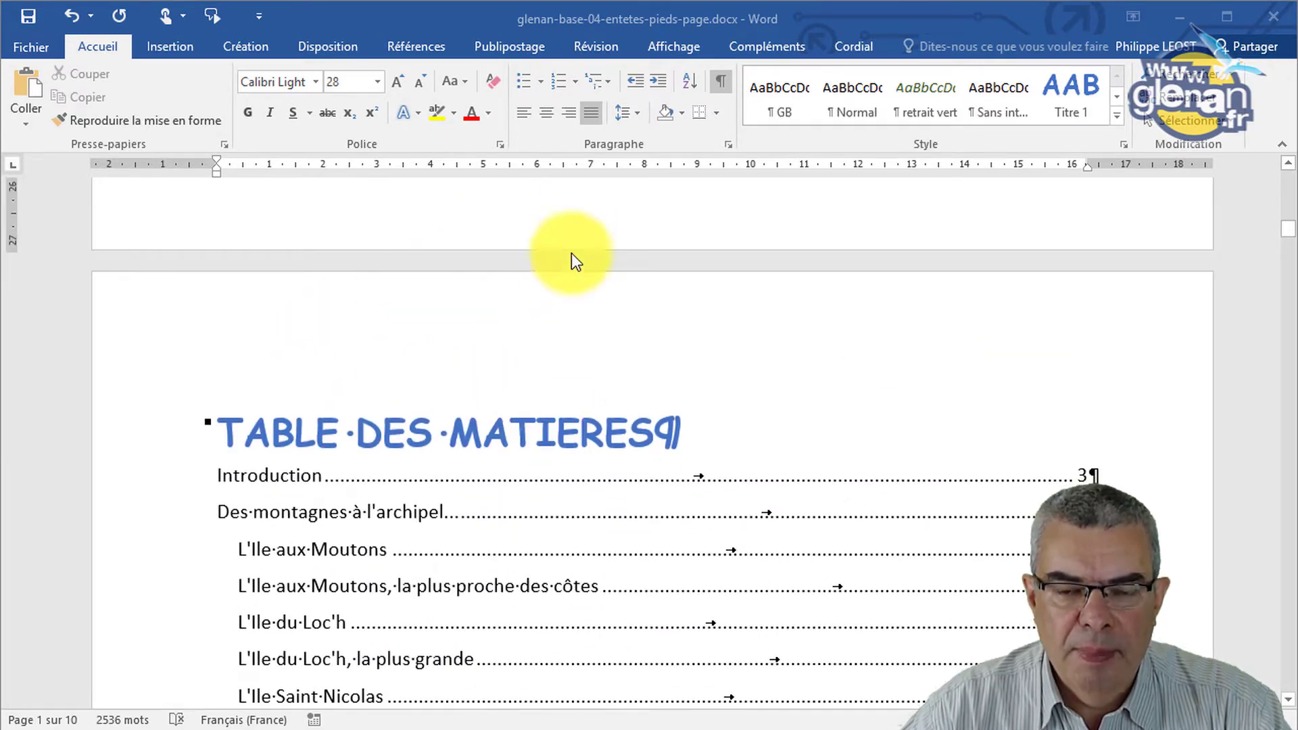
scroll(561, 368, "down", 5)
scroll(562, 368, "down", 5)
scroll(562, 368, "down", 5)
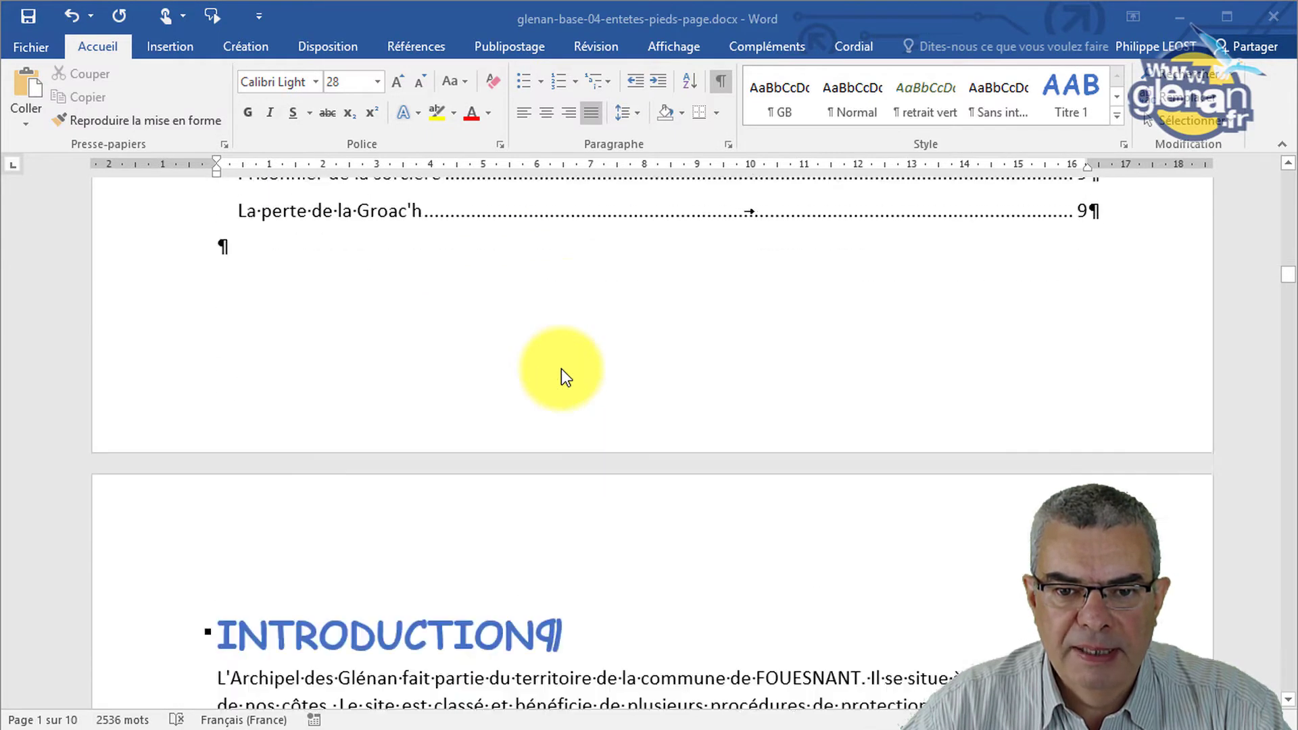
scroll(562, 368, "down", 3)
scroll(561, 368, "down", 3)
scroll(610, 546, "up", 10)
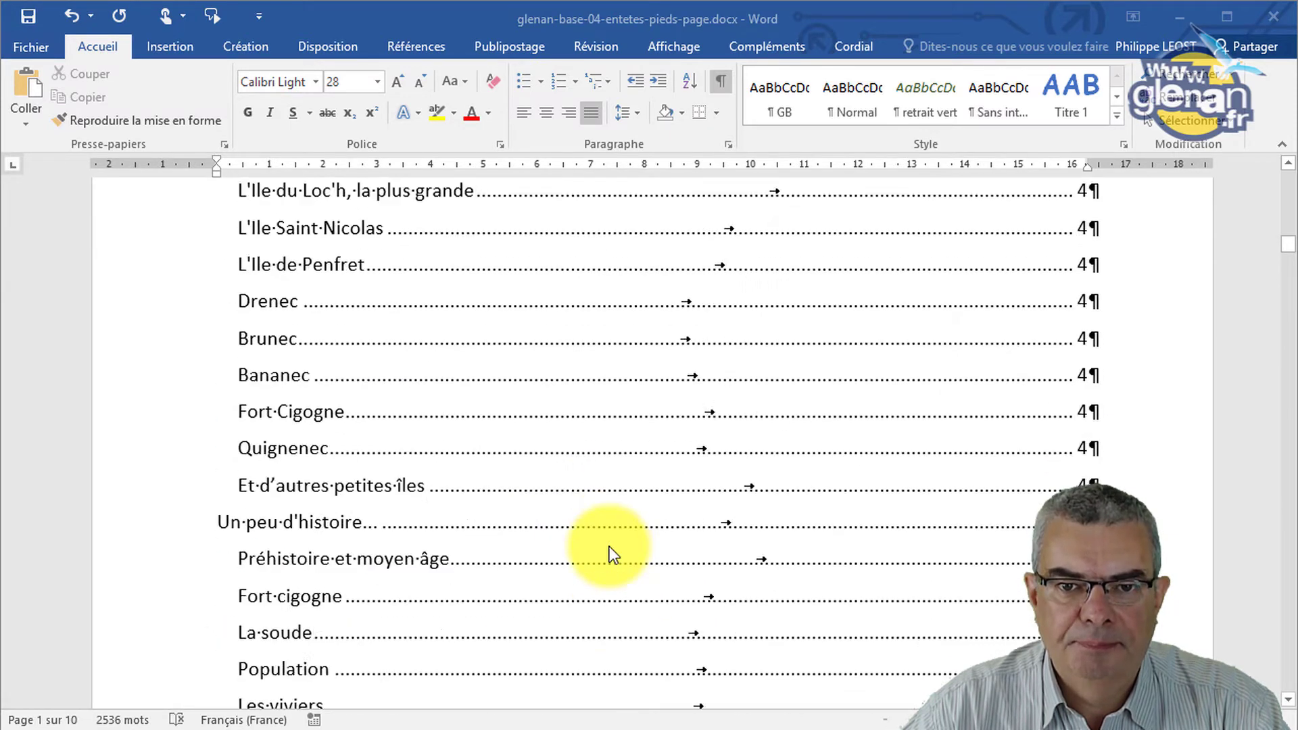
scroll(610, 546, "up", 10)
scroll(610, 546, "up", 5)
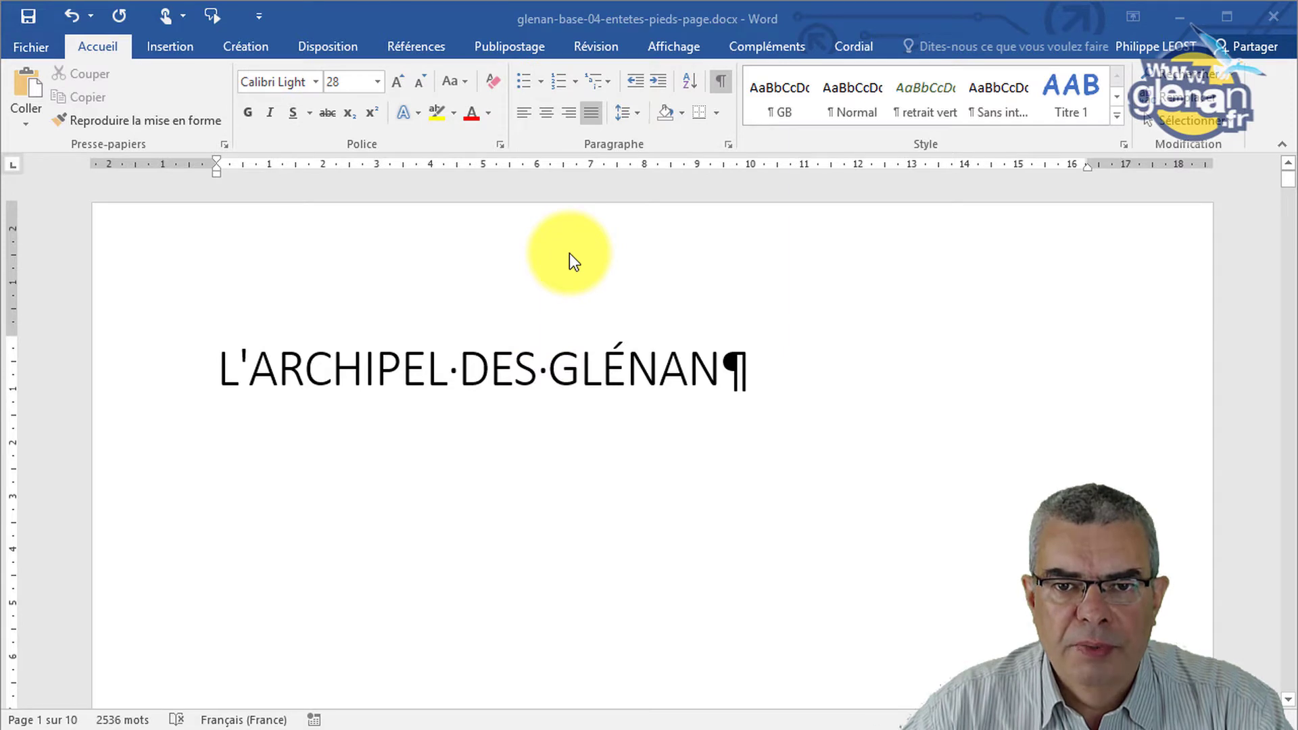
left_click(183, 46)
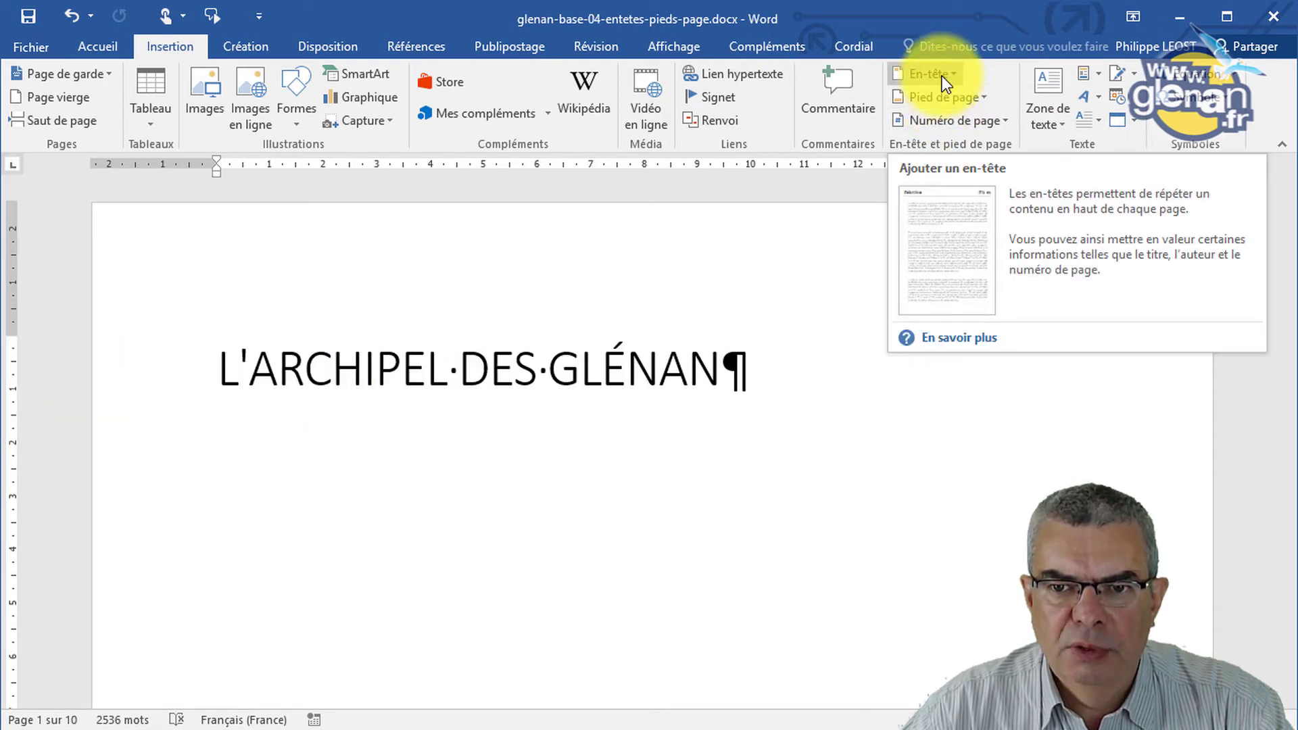
left_click(943, 76)
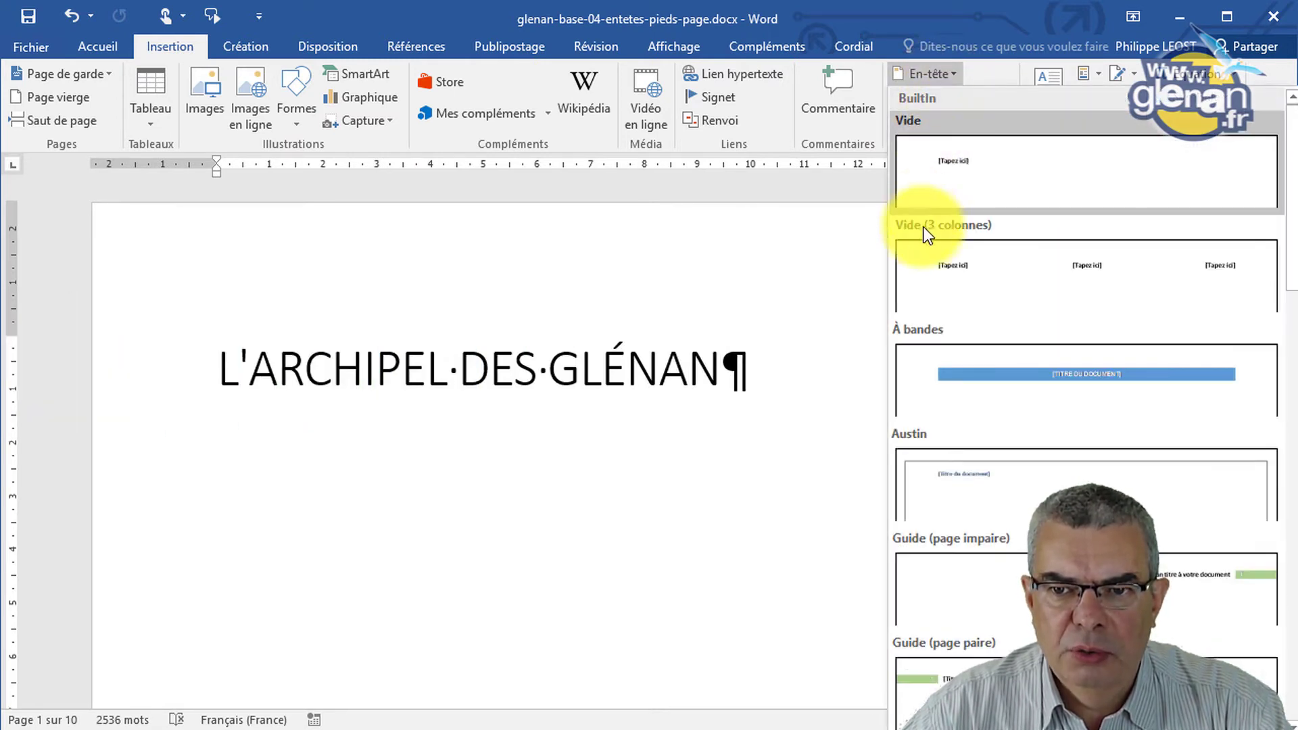
left_click(821, 257)
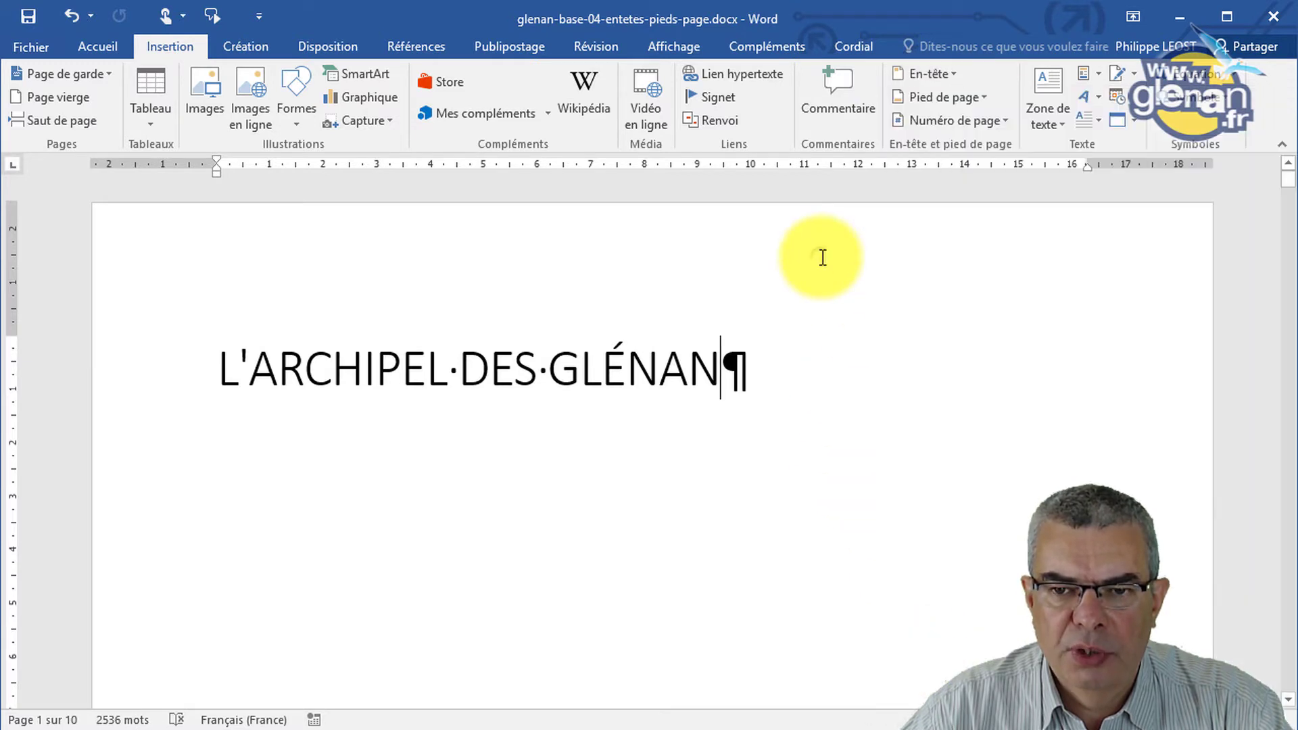
Type 'Glénan' into the page header and return to the document body
double_click(702, 238)
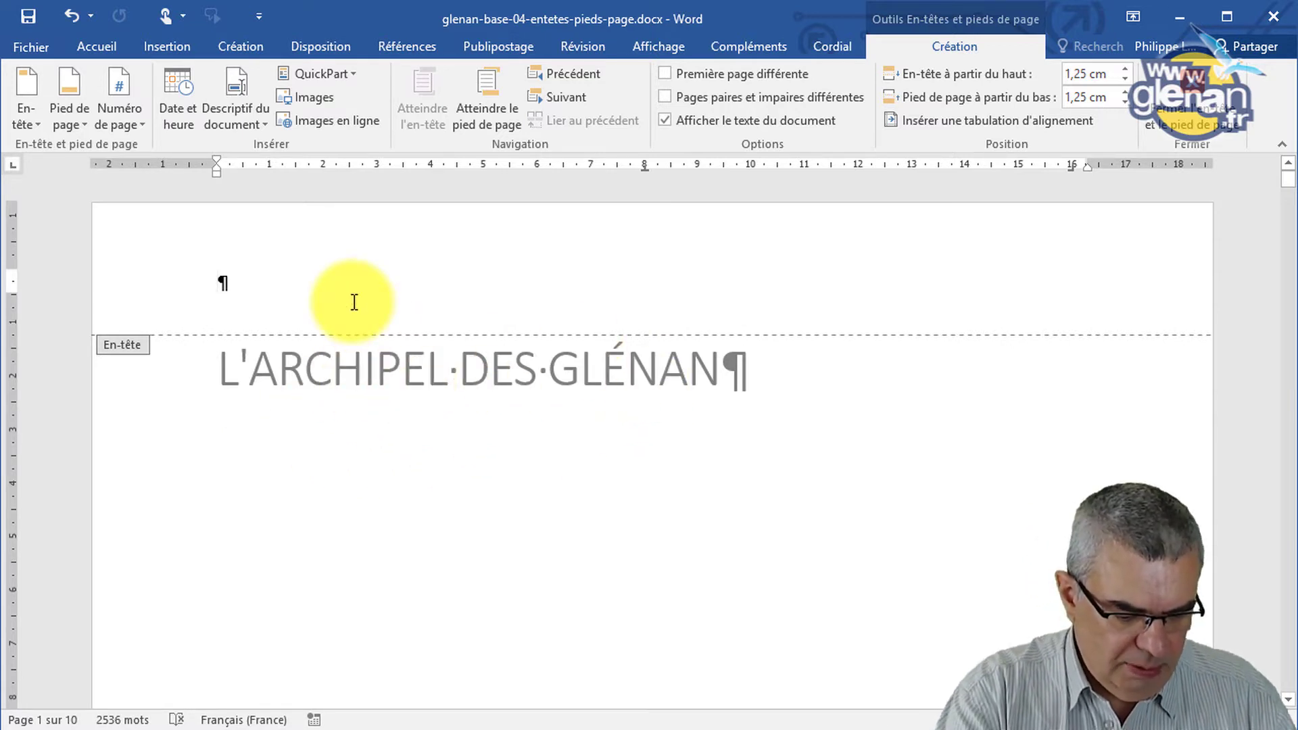
type("Glénan")
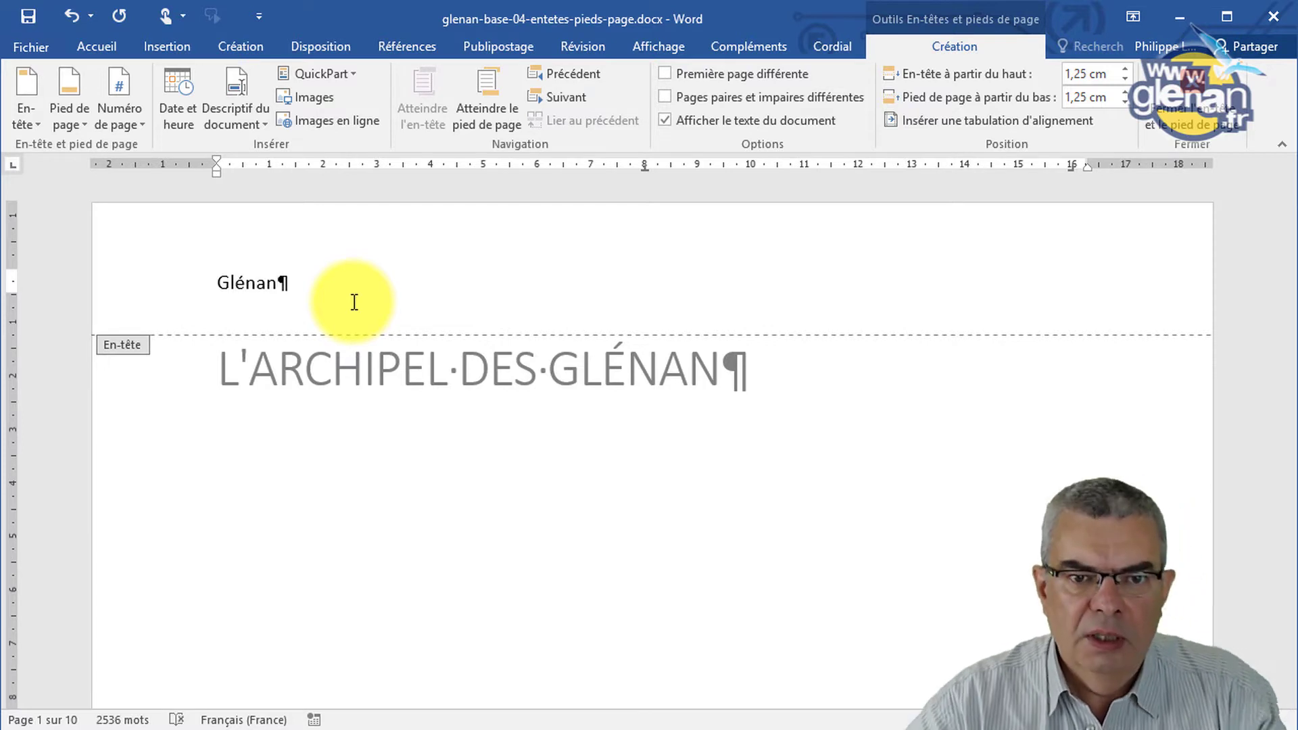
double_click(453, 388)
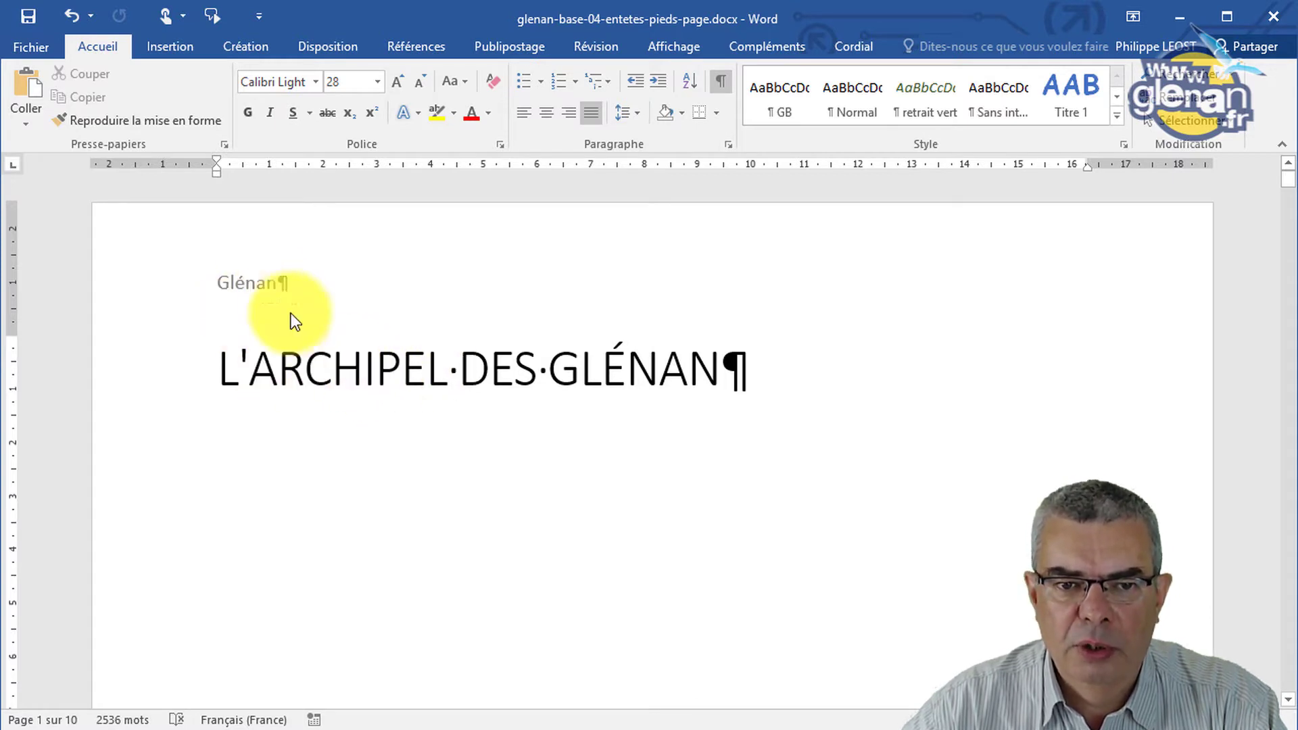
Insert 'L'archipel des' before 'Glénan' in the header and check it repeats on page 2
double_click(277, 287)
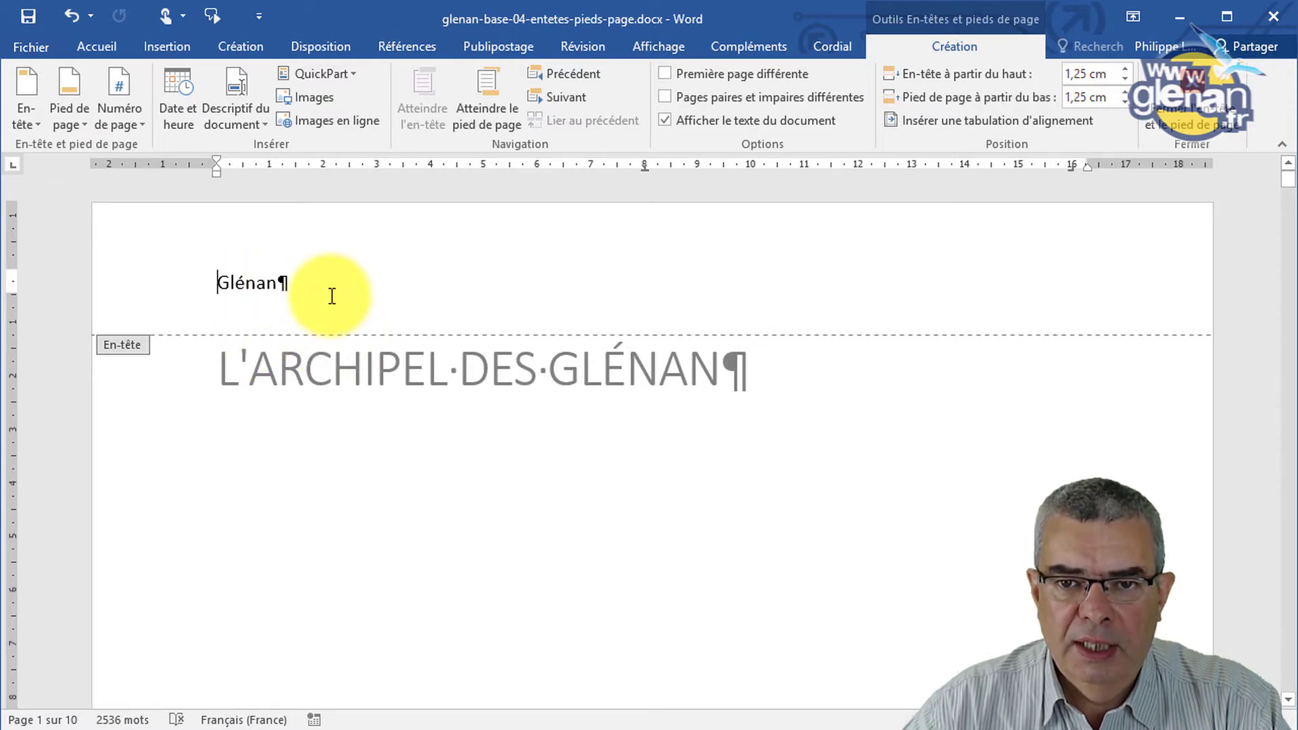
left_click(217, 282)
type("L'a")
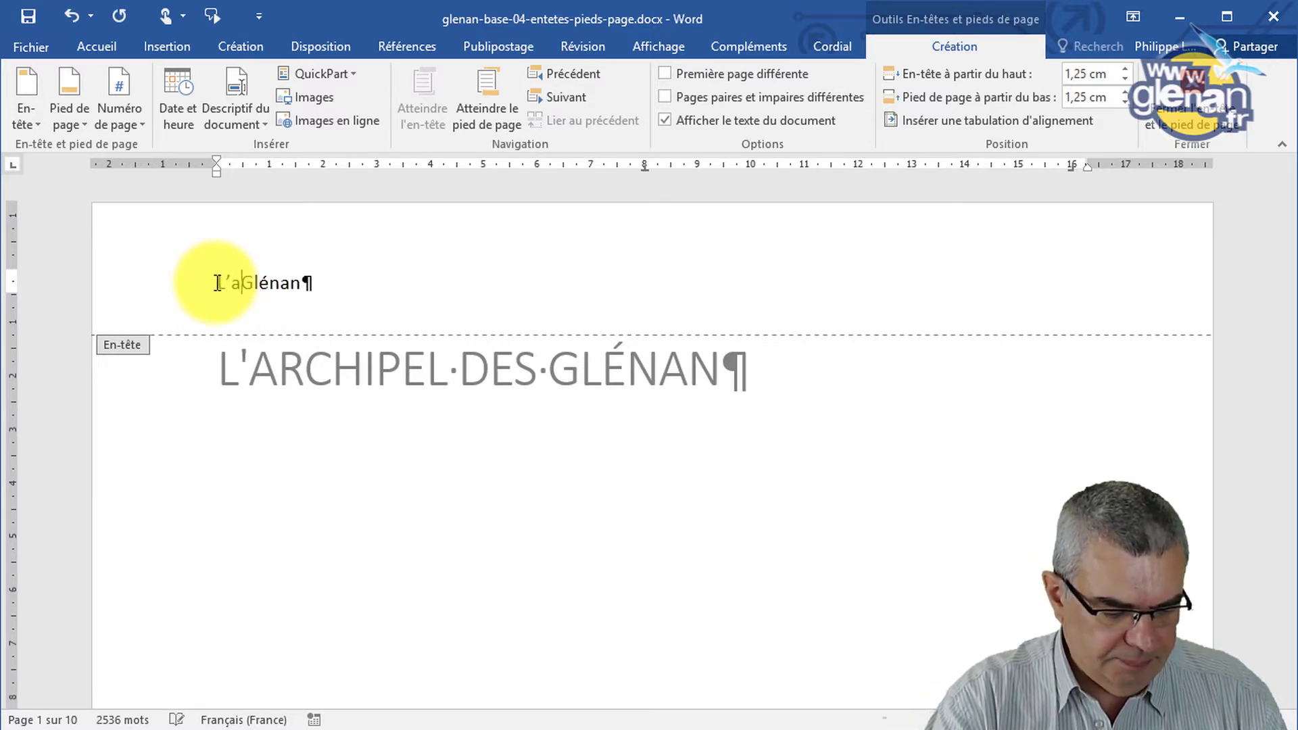
type("rchipel")
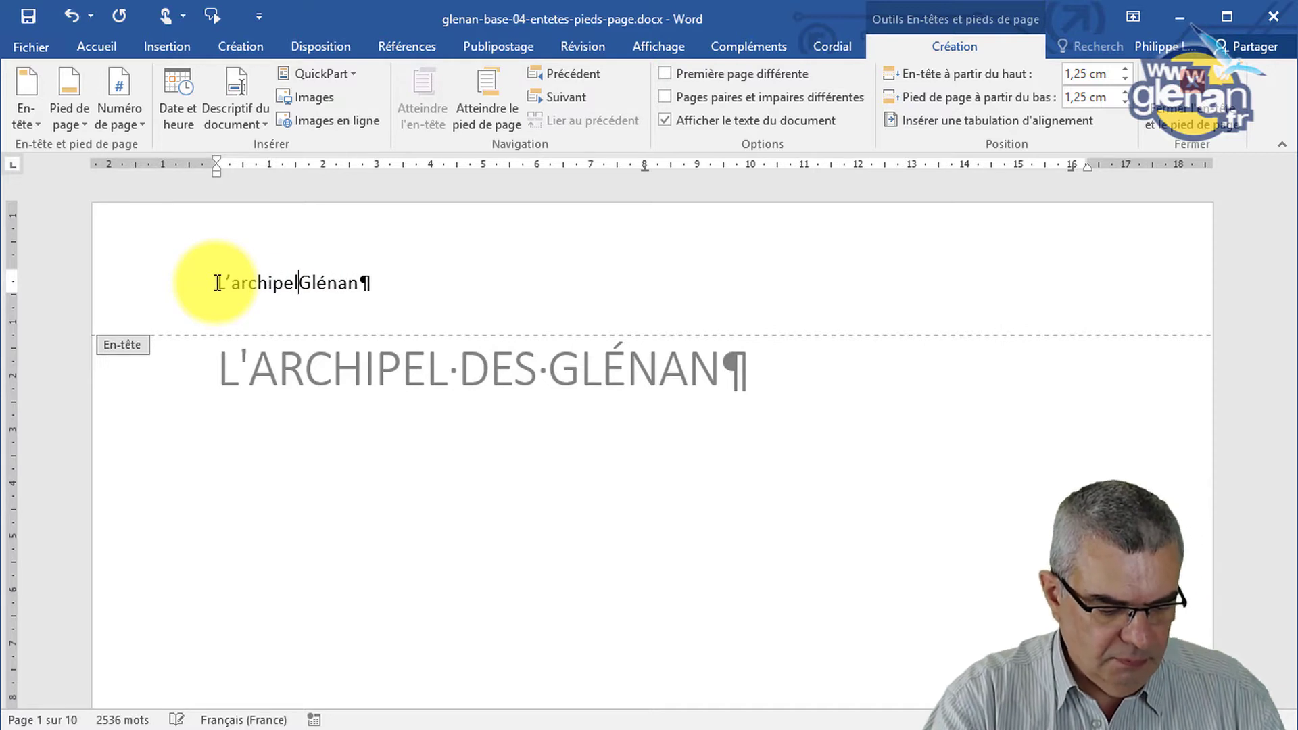
type(" des")
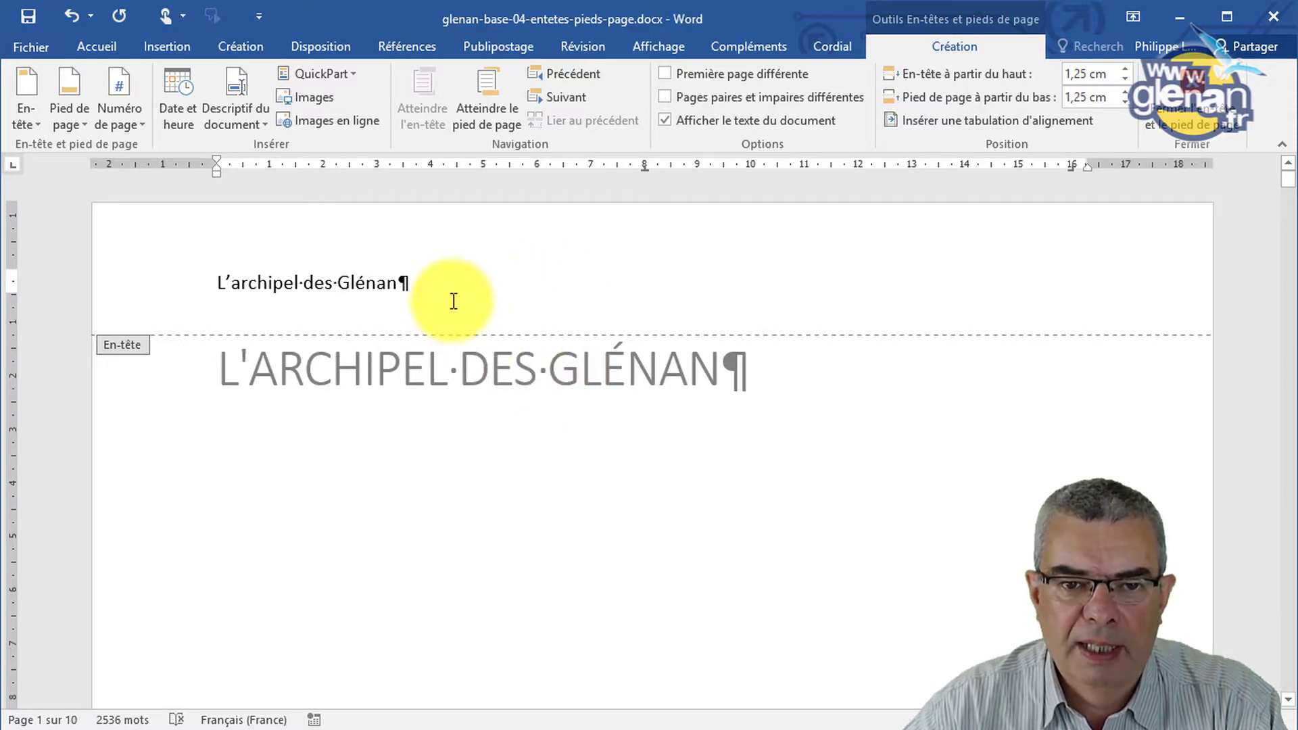
scroll(583, 316, "down", 15)
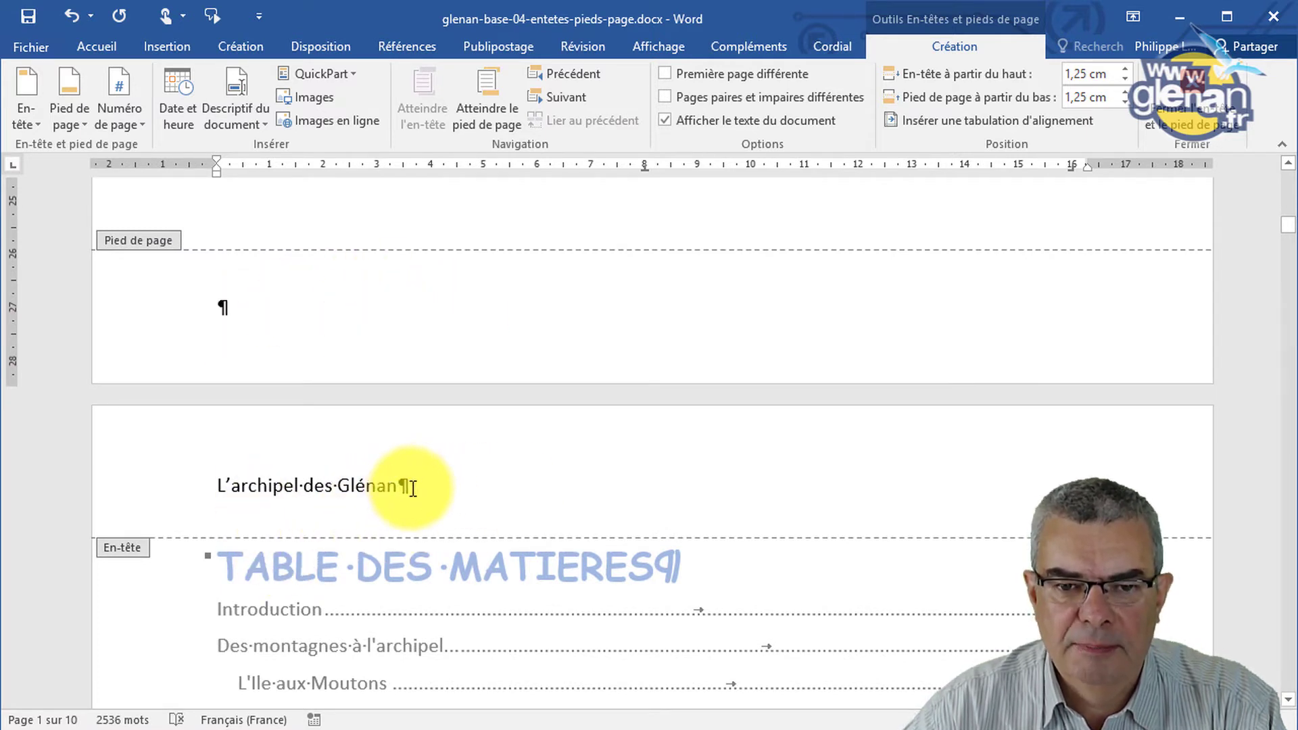
left_click(413, 489)
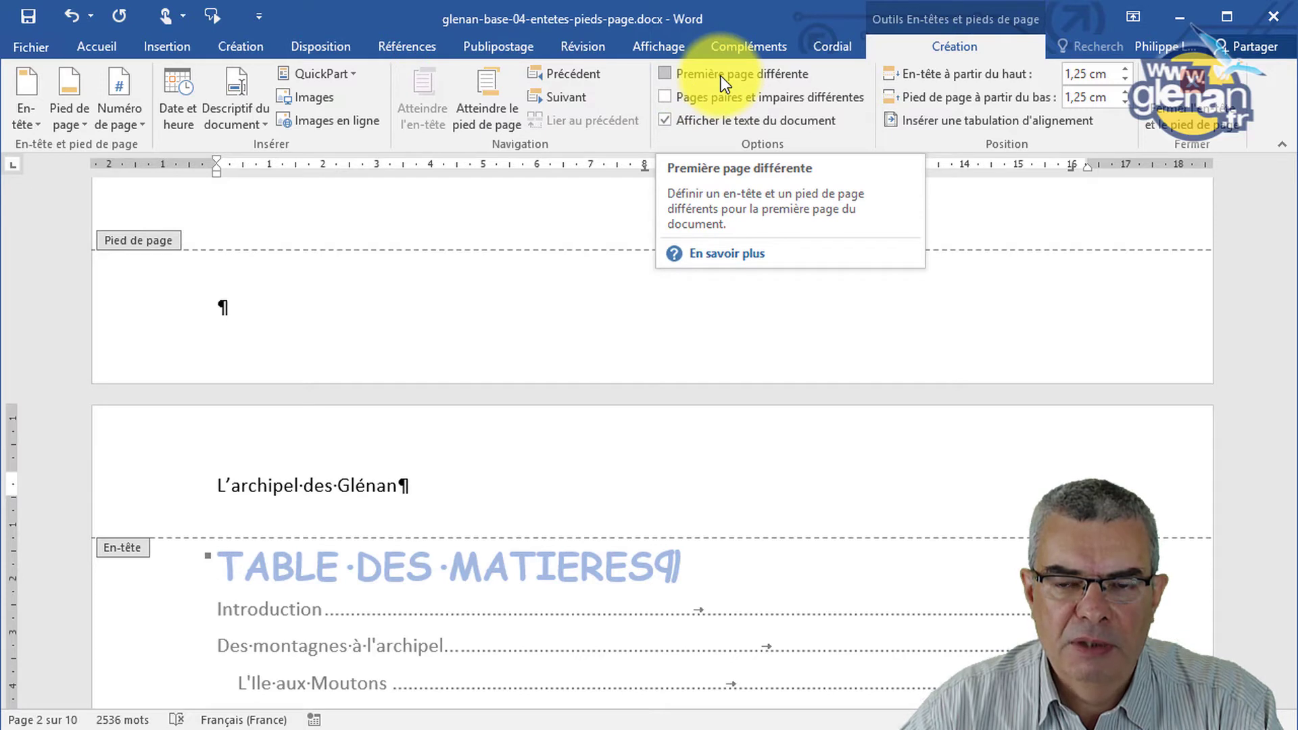
Enable Première page différente so the title page has an empty header and page 2 keeps it
left_click(666, 73)
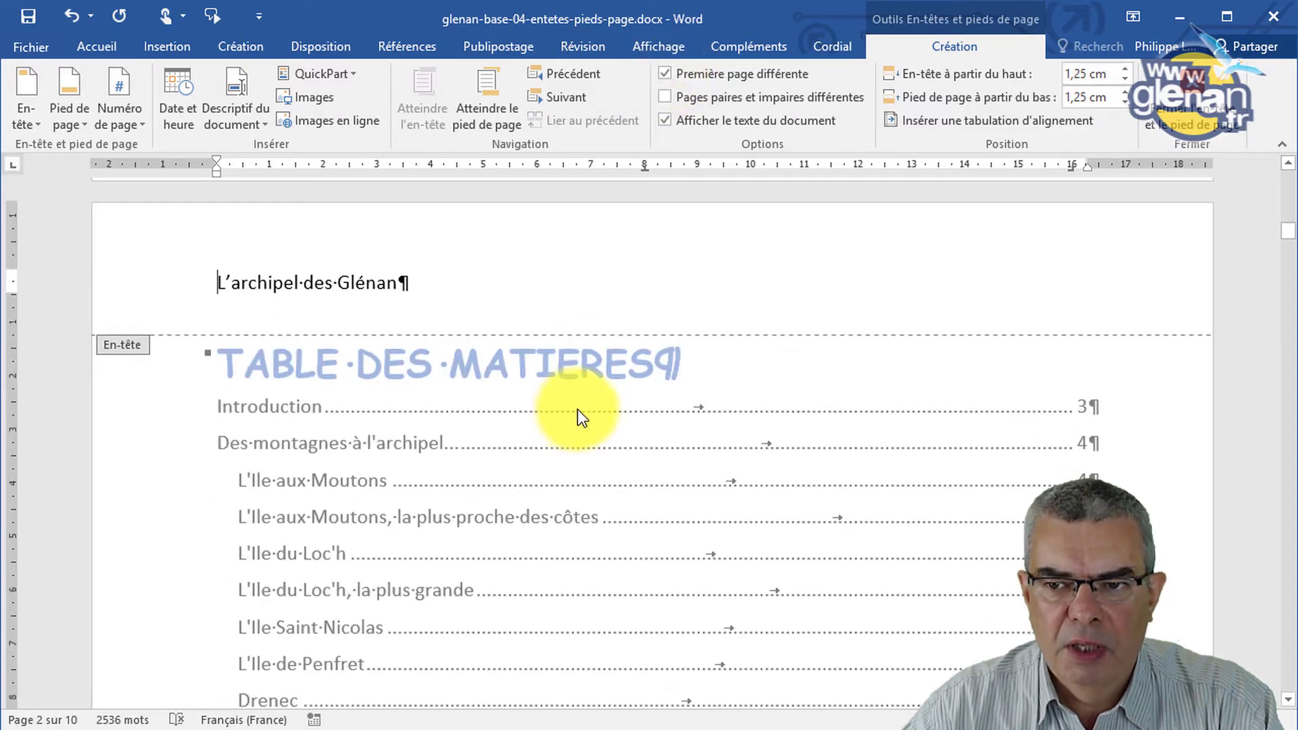
scroll(578, 409, "up", 5)
scroll(578, 409, "up", 10)
scroll(578, 408, "up", 5)
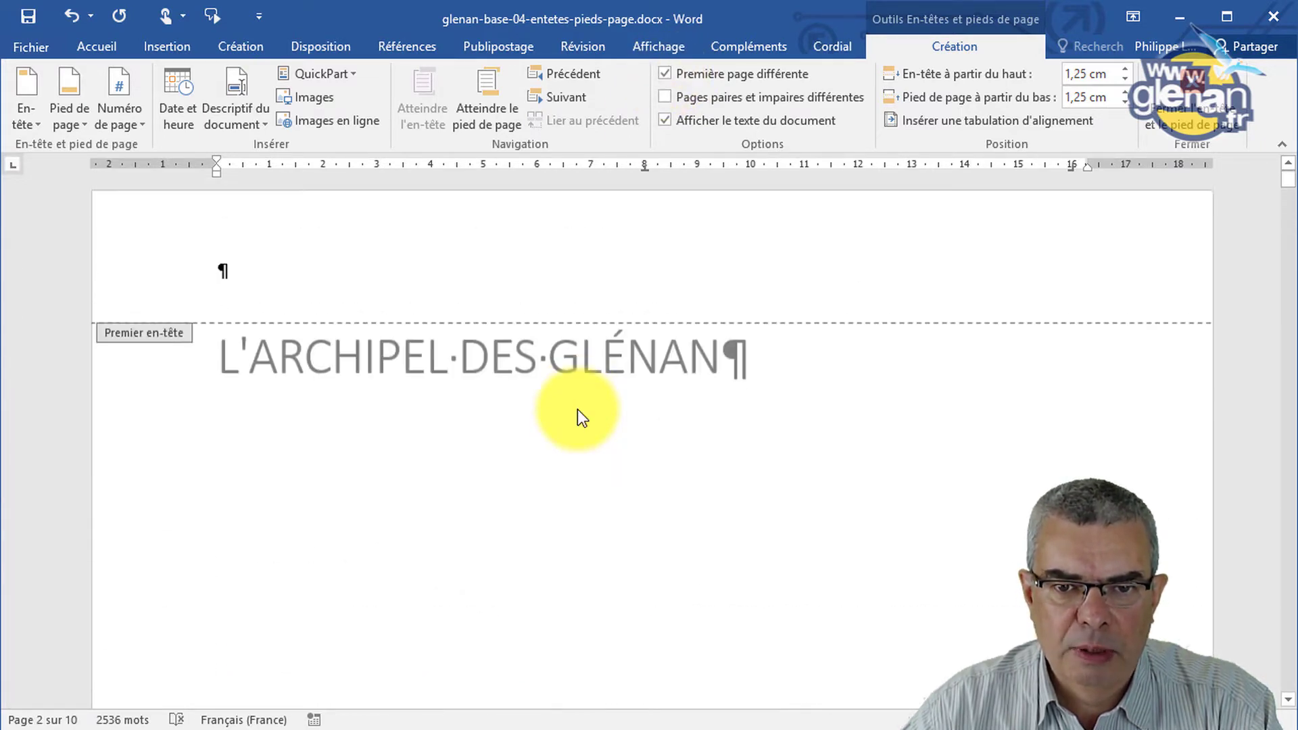
scroll(577, 418, "up", 1)
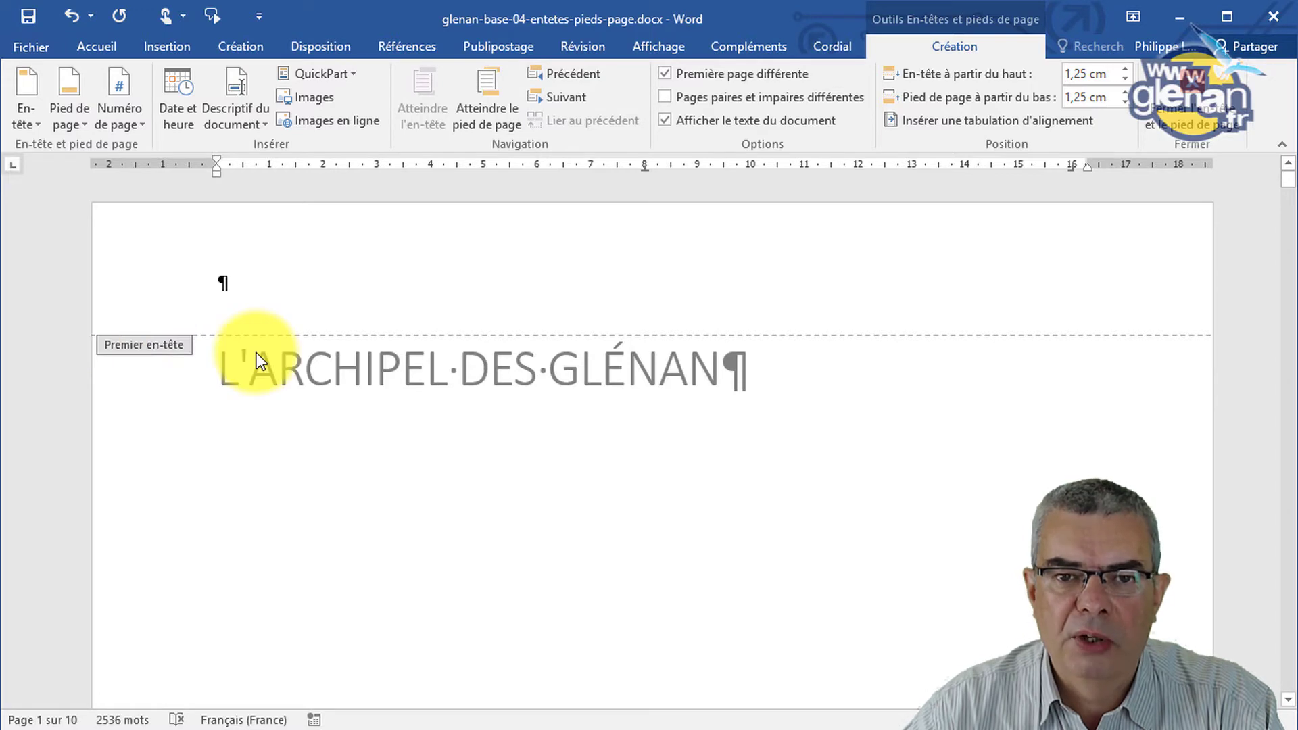
scroll(257, 353, "down", 10)
scroll(257, 353, "down", 5)
scroll(257, 353, "down", 1)
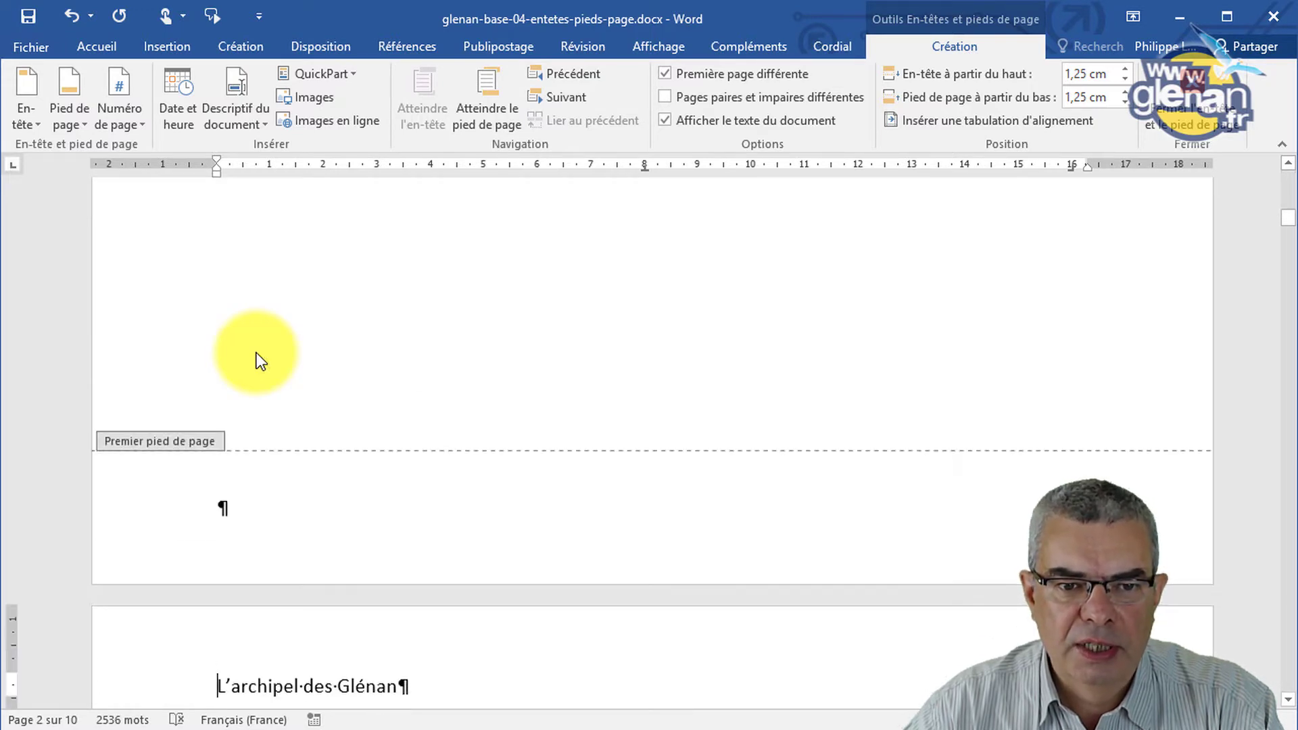
scroll(257, 353, "down", 3)
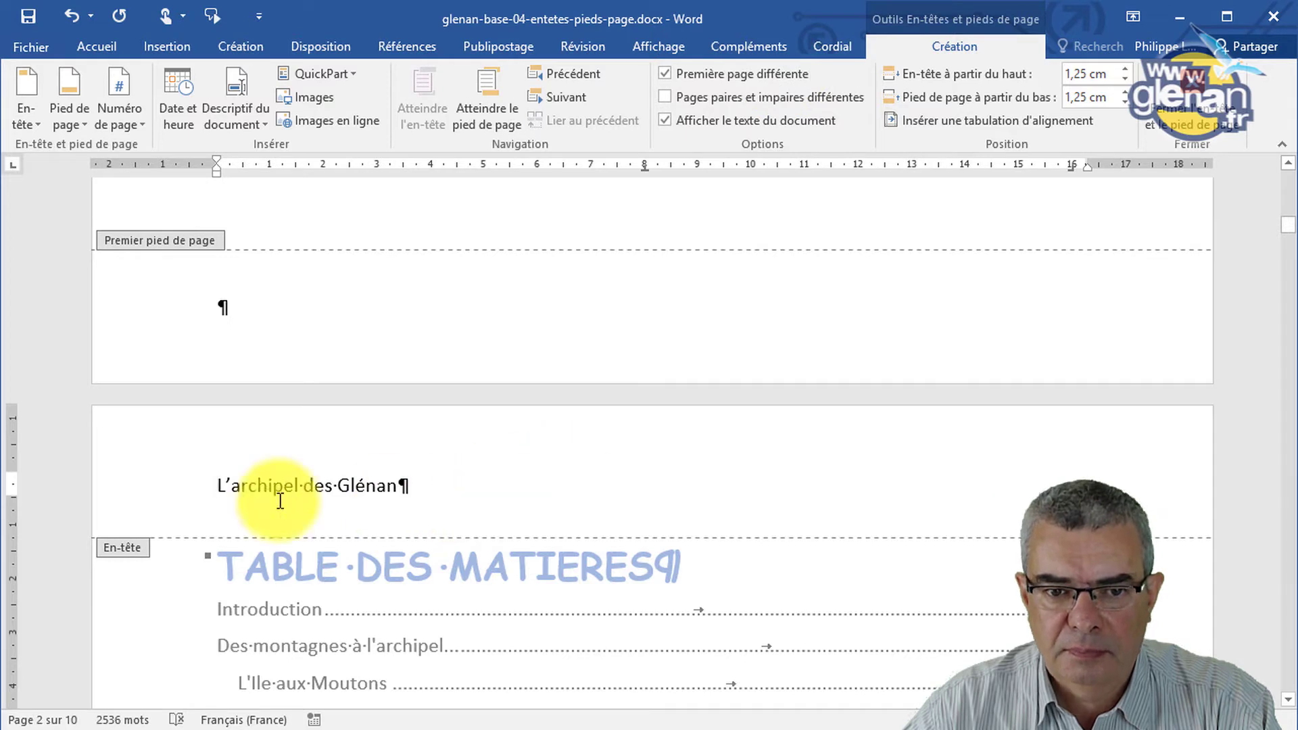
scroll(526, 500, "up", 2)
scroll(527, 500, "up", 15)
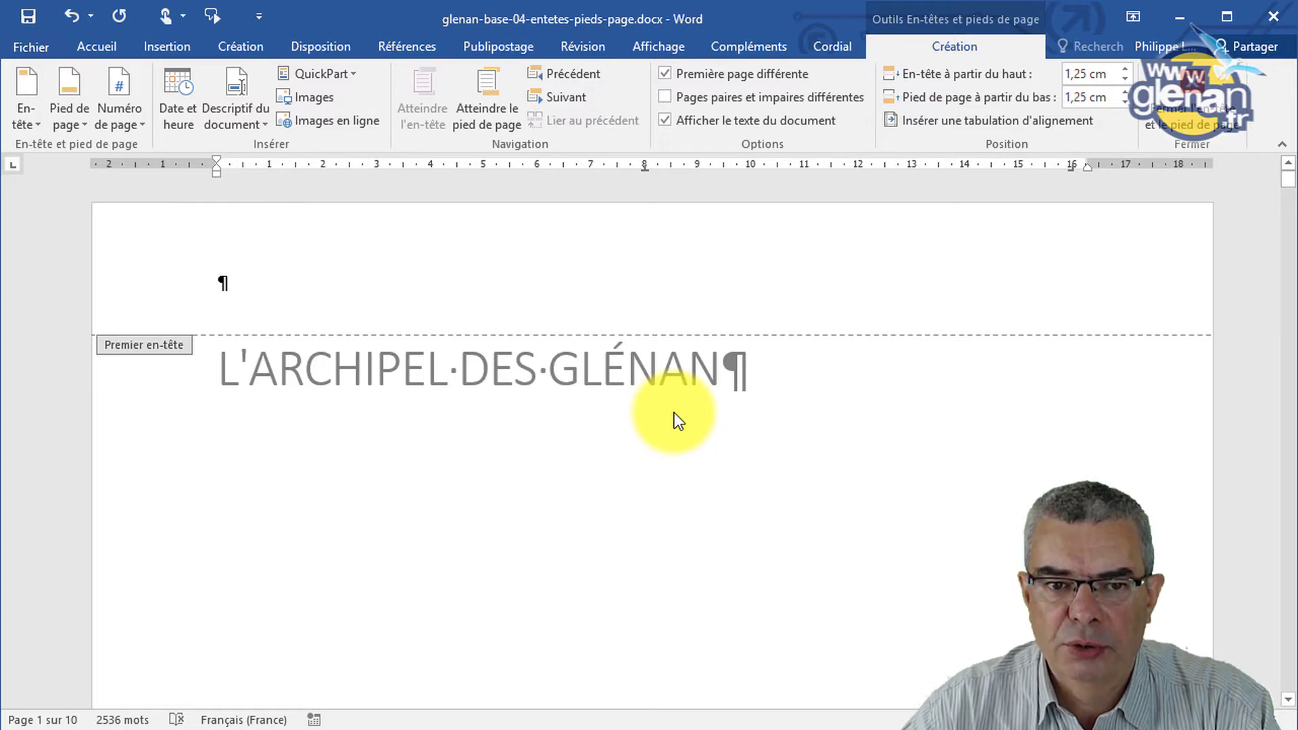
scroll(675, 412, "down", 5)
scroll(675, 413, "down", 3)
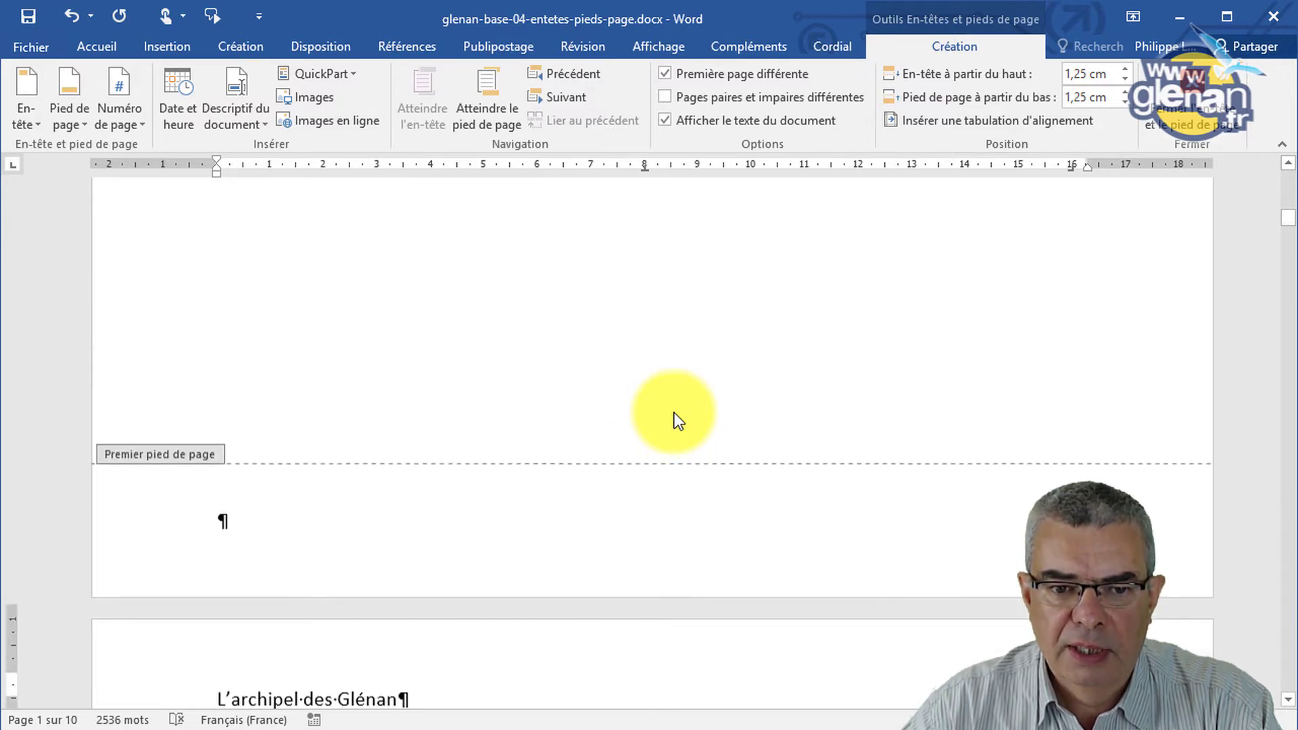
scroll(429, 526, "down", 5)
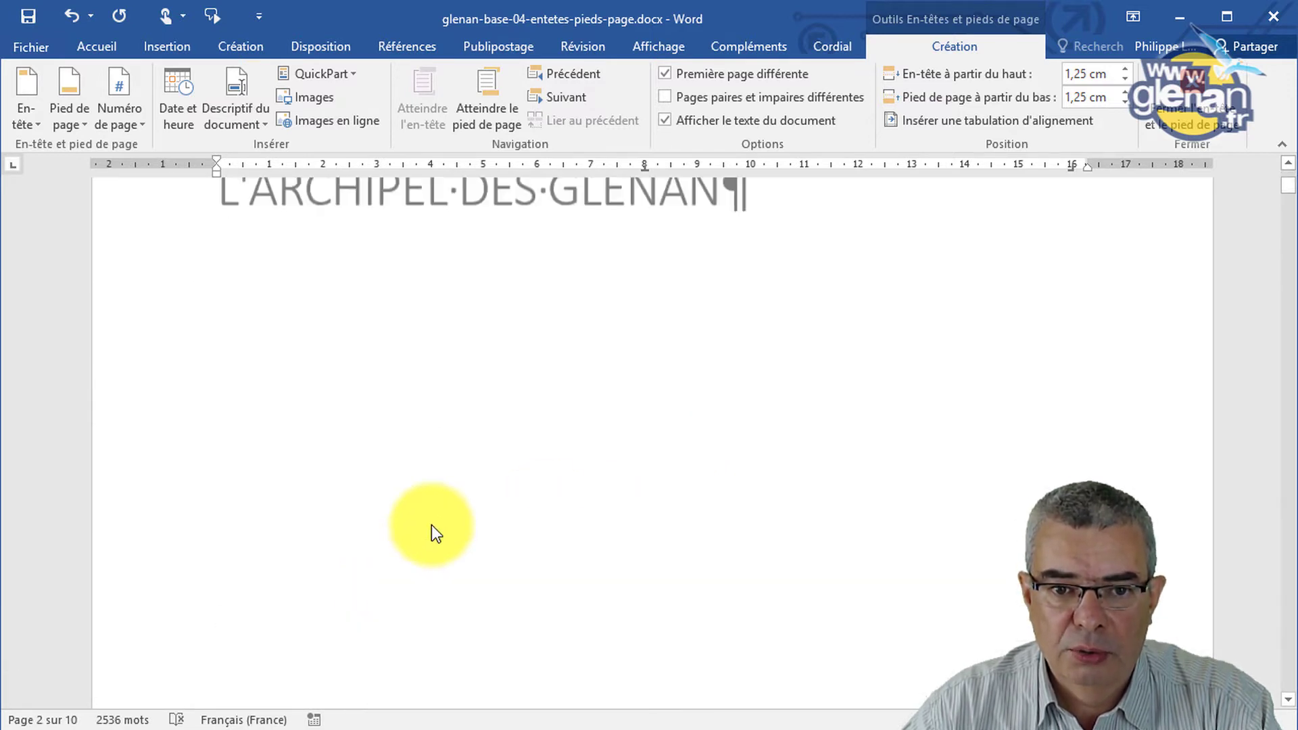
scroll(431, 524, "down", 10)
scroll(431, 525, "up", 2)
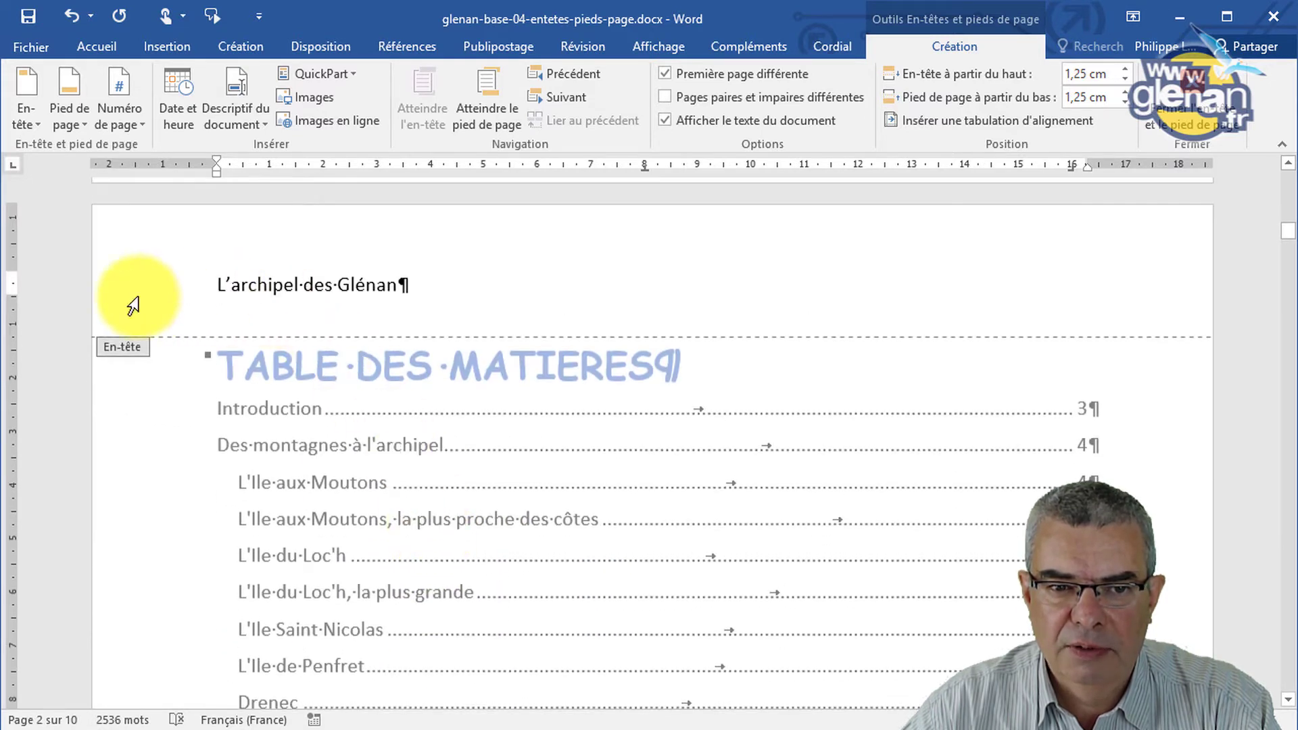
Centre the header line 'L'archipel des Glénan' on the page
left_click(156, 291)
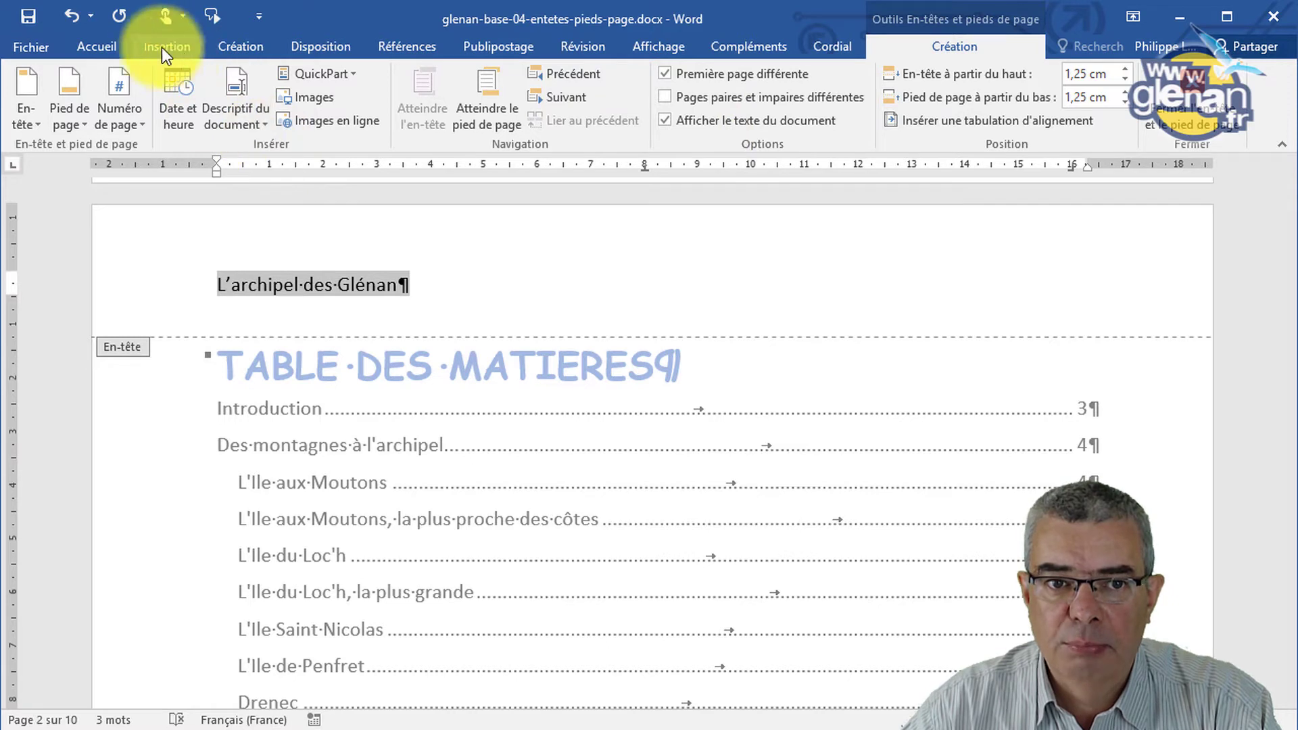
left_click(103, 47)
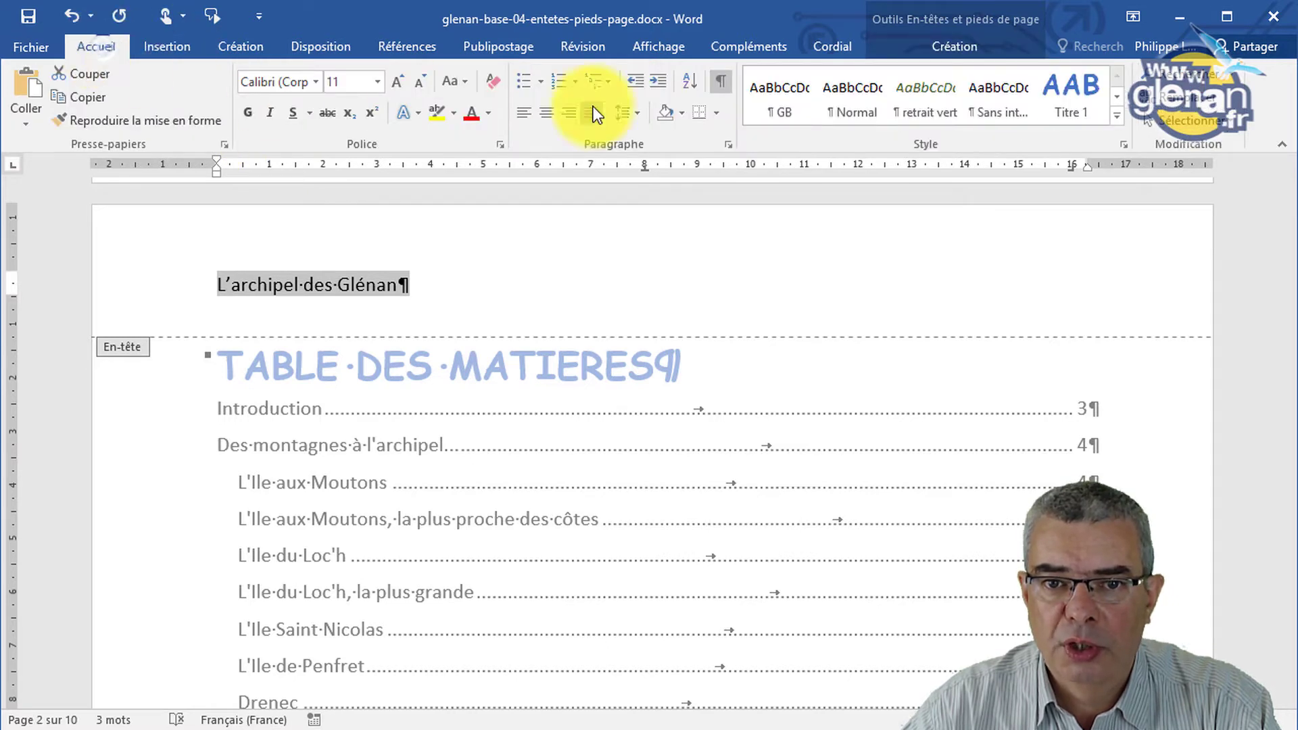
left_click(548, 113)
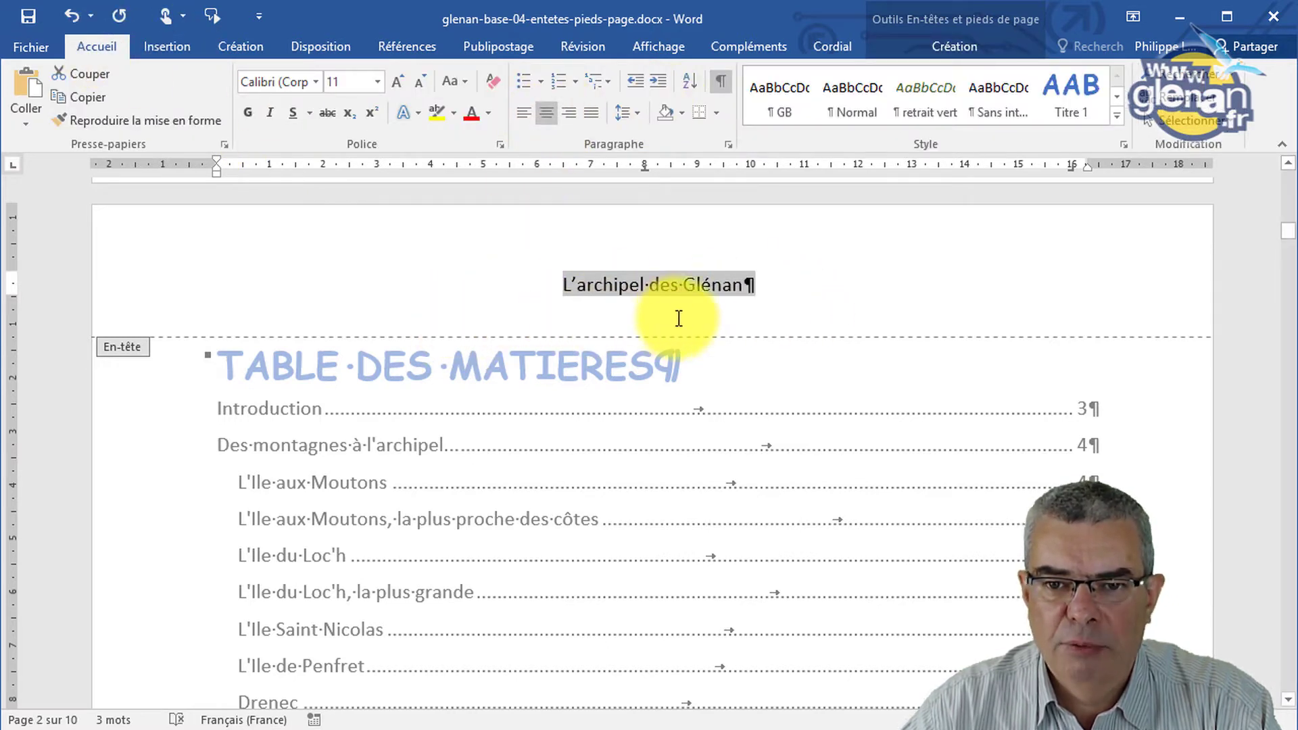
left_click(756, 297)
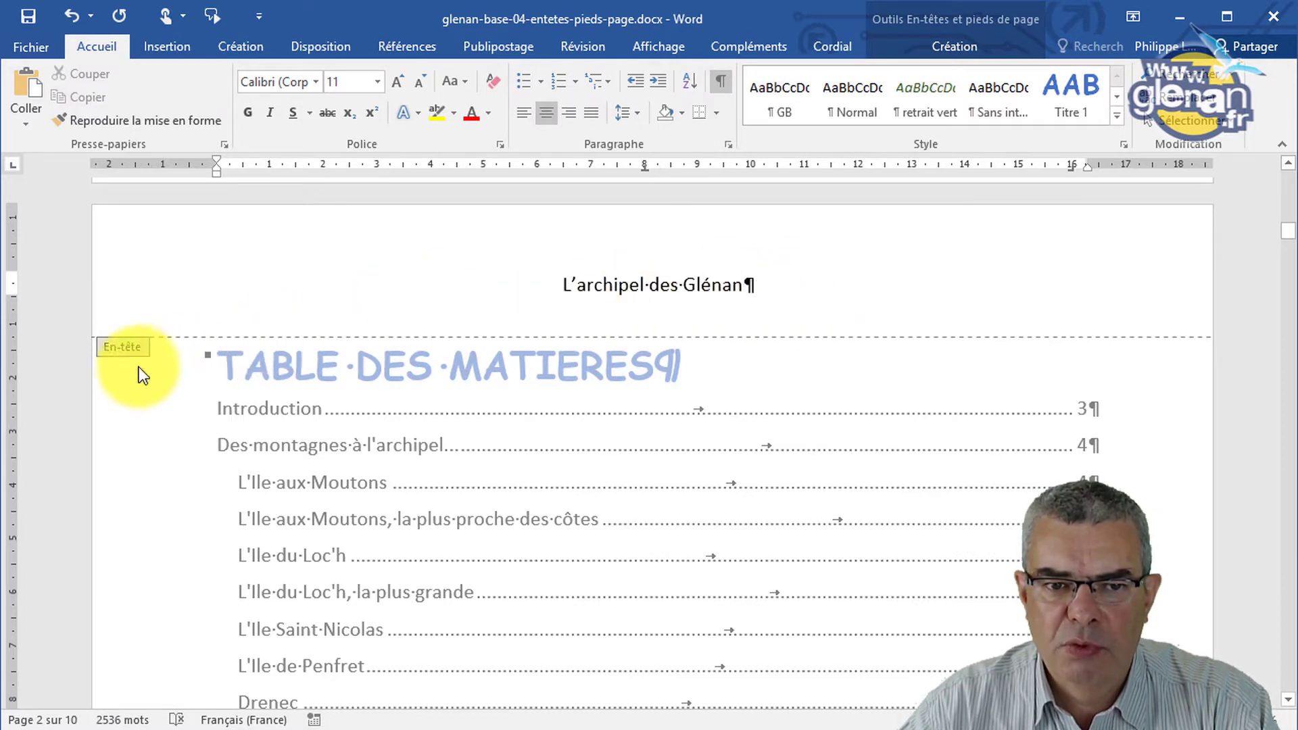
Move past the table of contents into the empty footer at the bottom of page 2
scroll(145, 362, "down", 3)
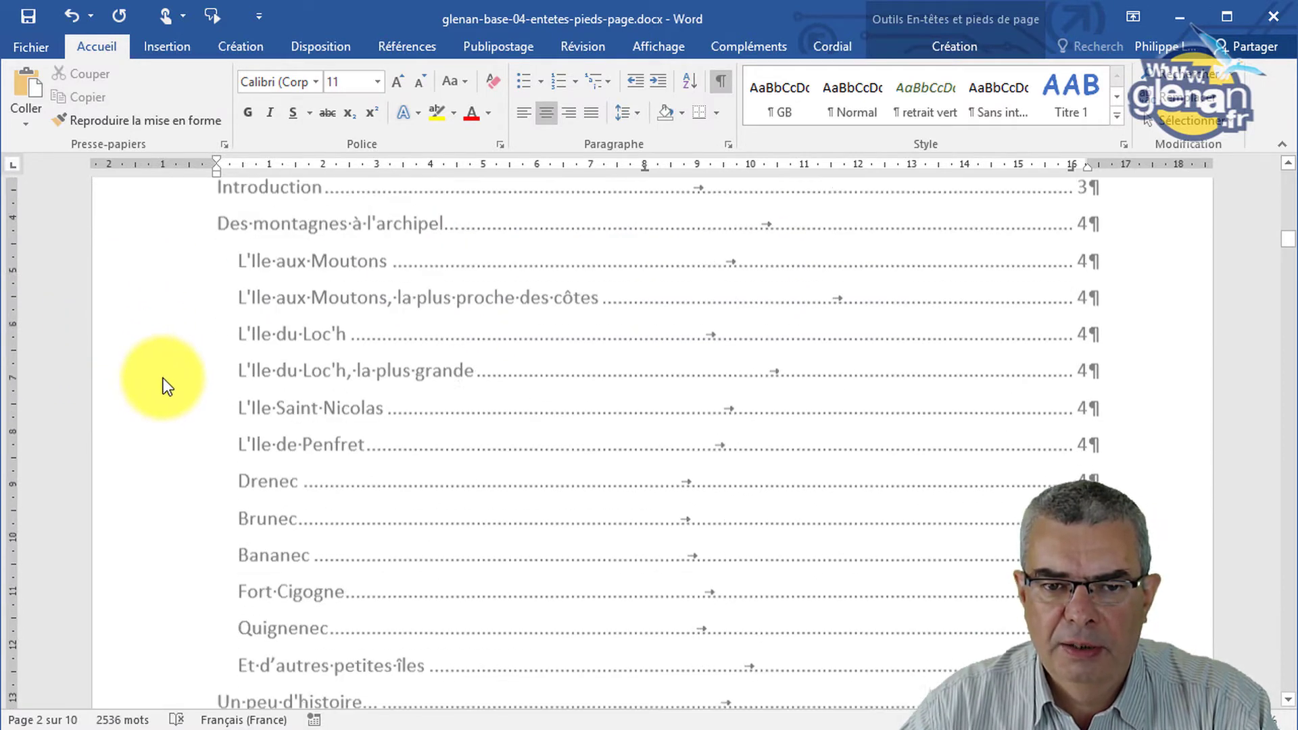
scroll(164, 379, "down", 7)
scroll(169, 386, "down", 4)
scroll(174, 386, "down", 3)
scroll(174, 386, "down", 6)
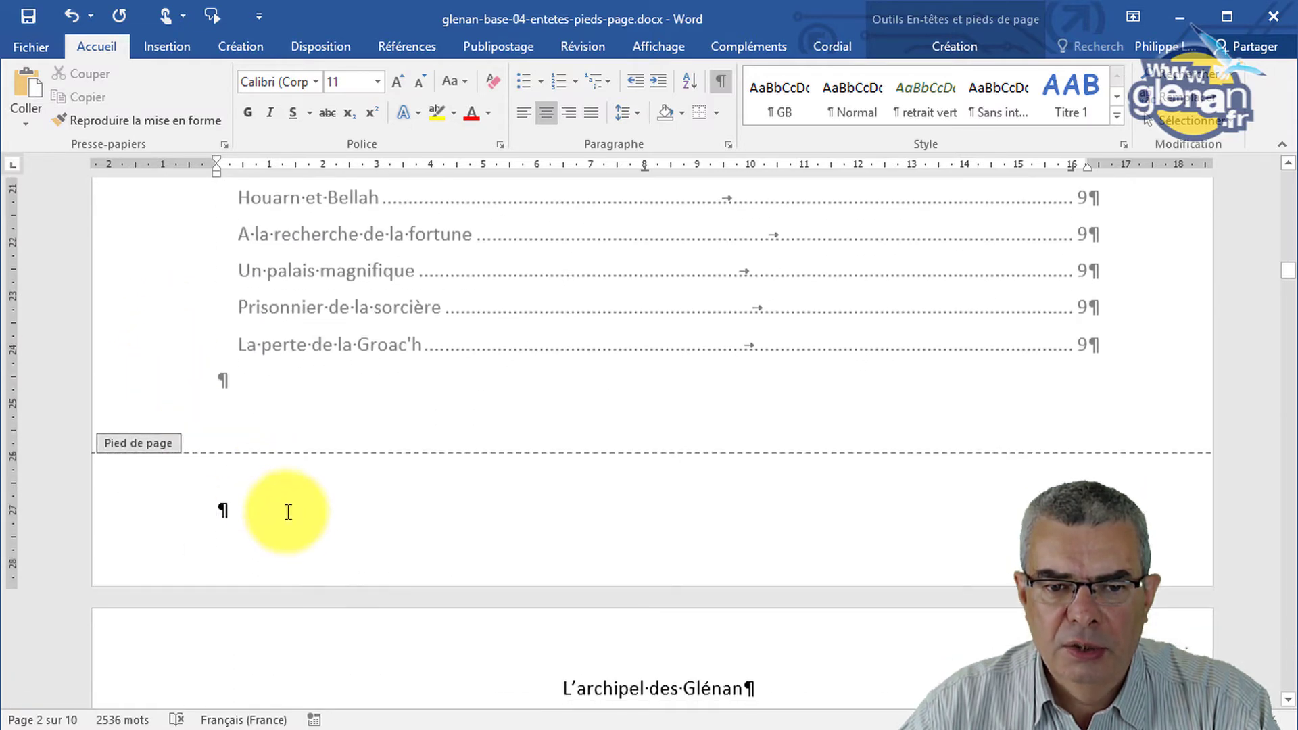
left_click(284, 511)
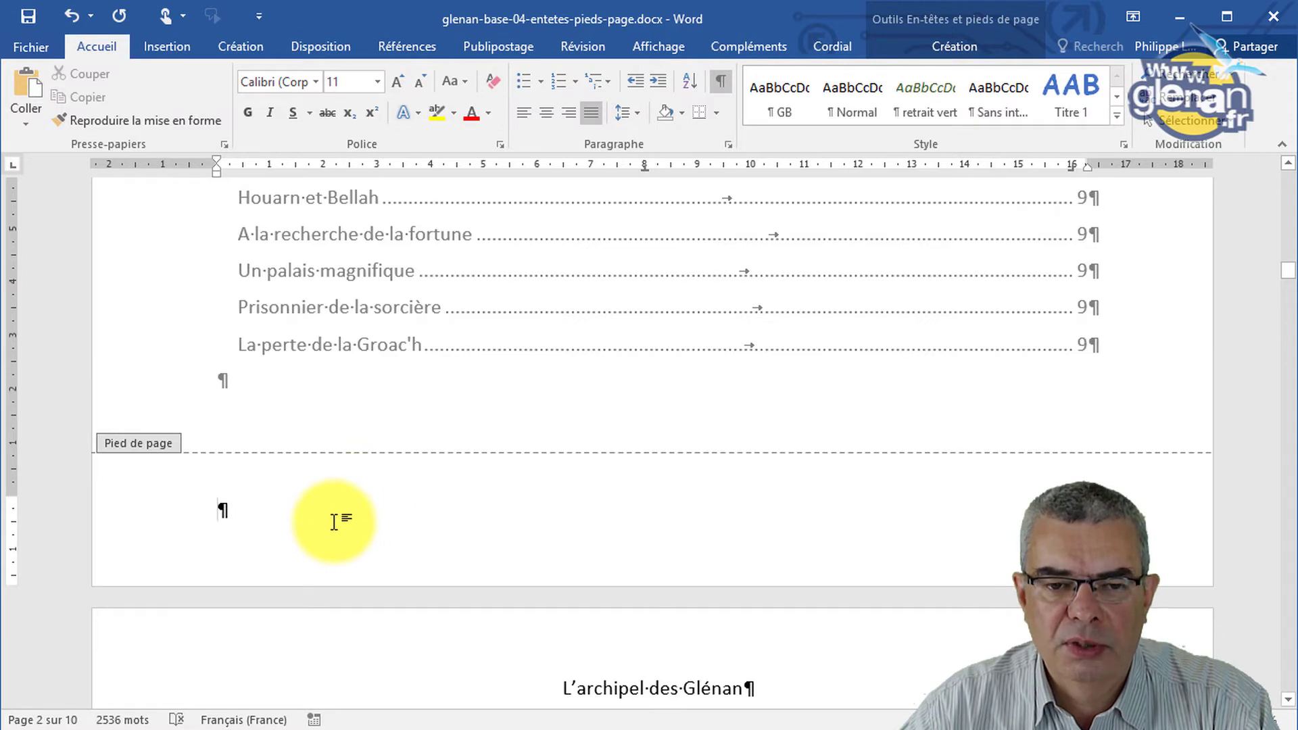
scroll(289, 517, "down", 1)
scroll(290, 517, "down", 1)
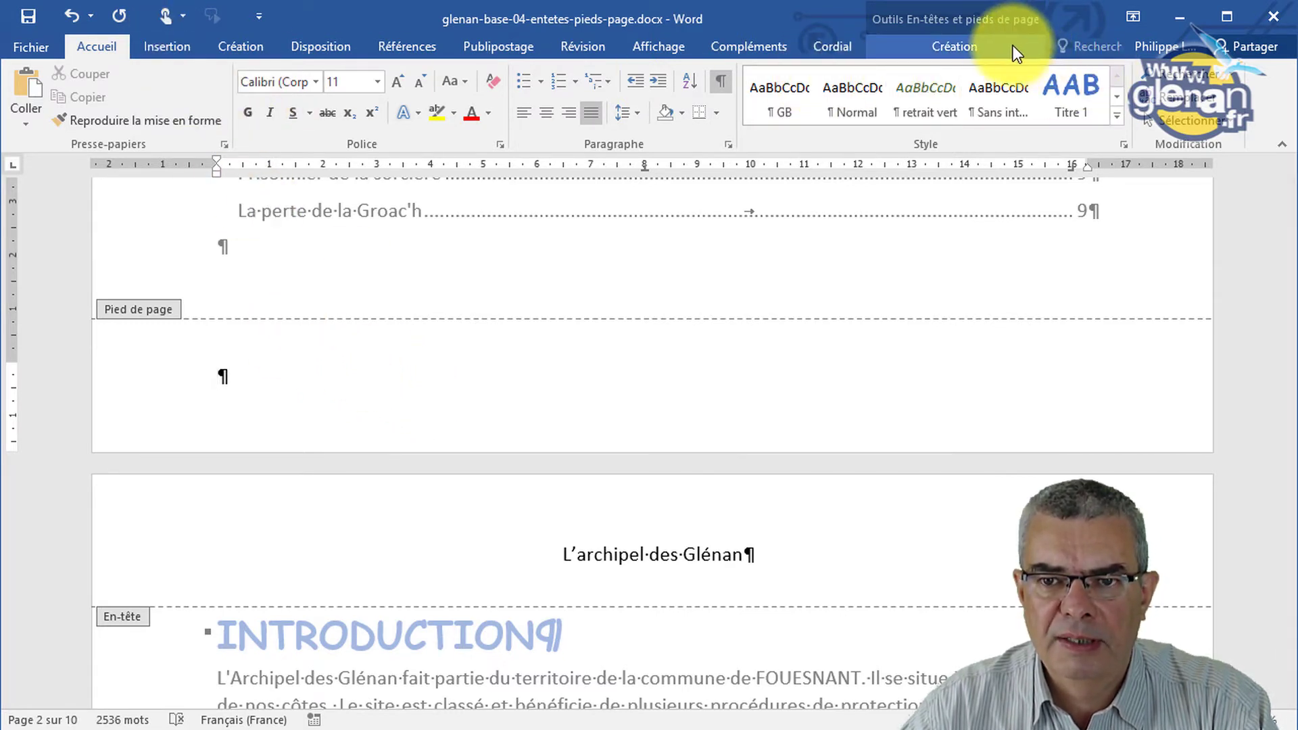
Browse the Pied de page gallery's built-in footers such as Intégrale, Ion (clair) and Rétrospective
left_click(971, 46)
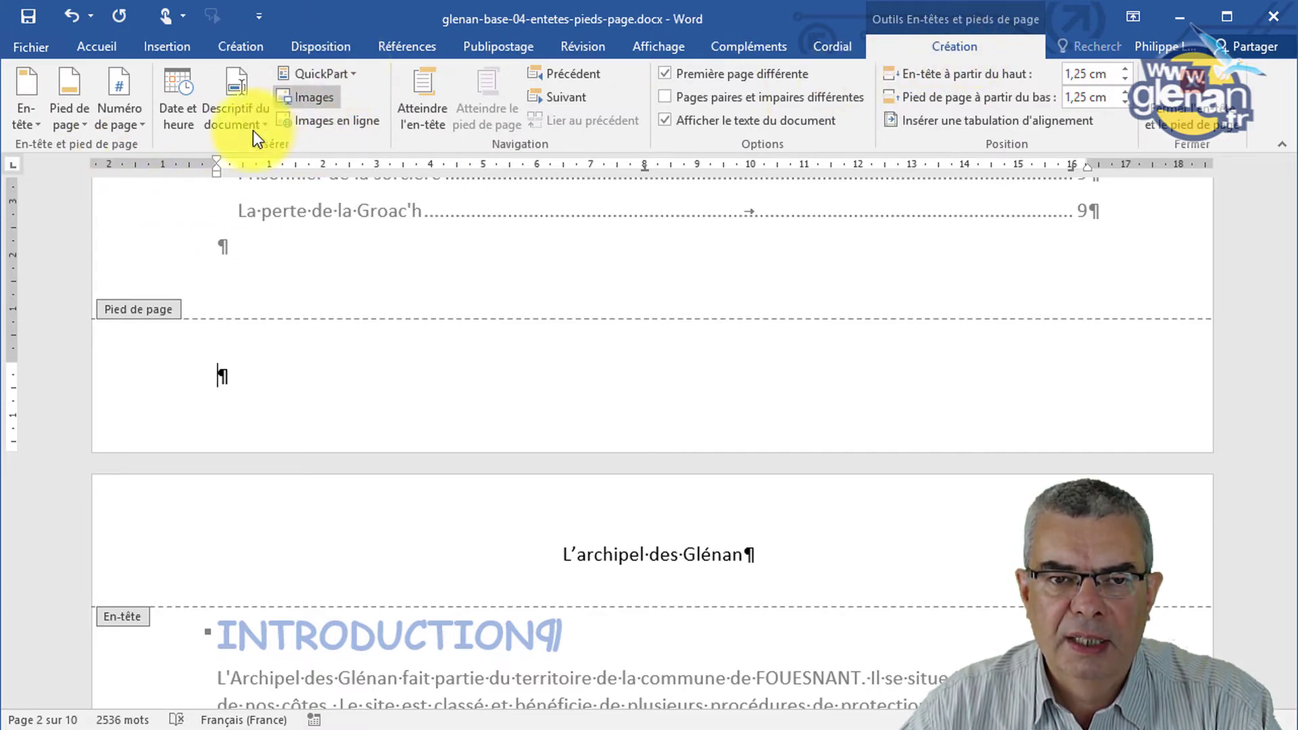
left_click(136, 123)
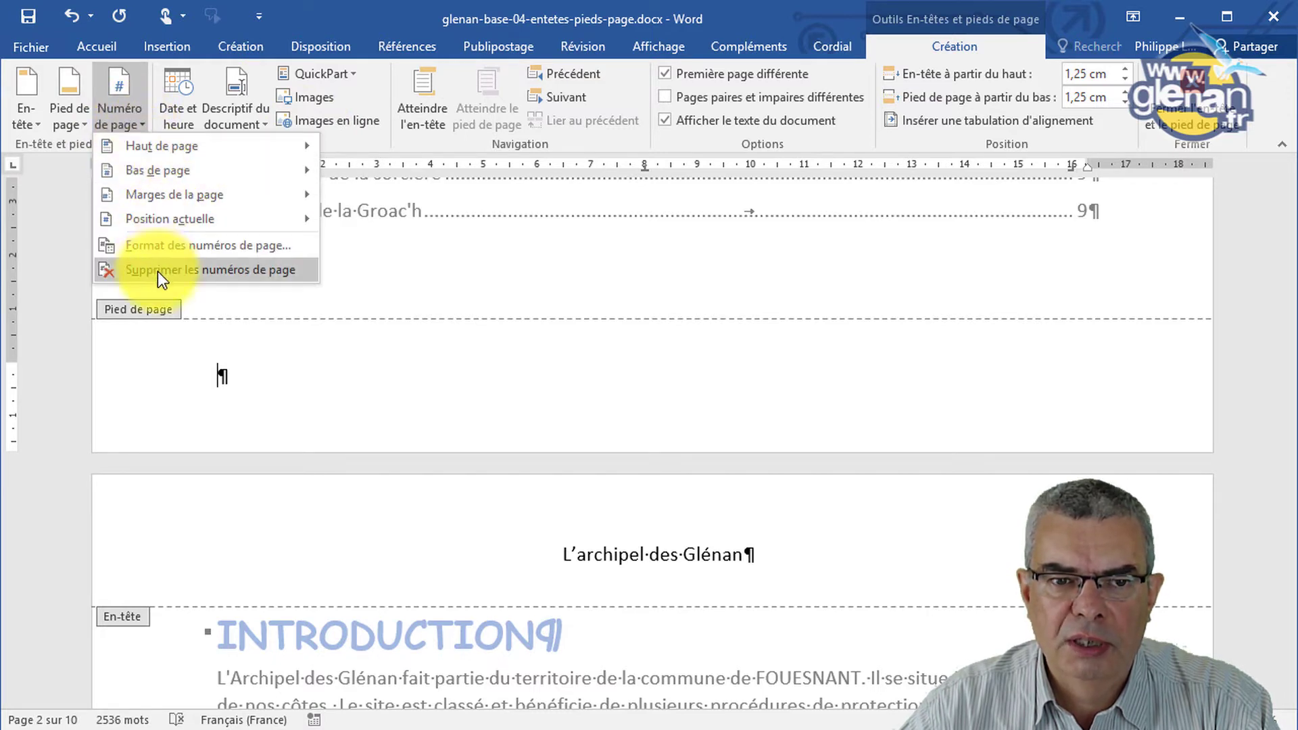
left_click(80, 125)
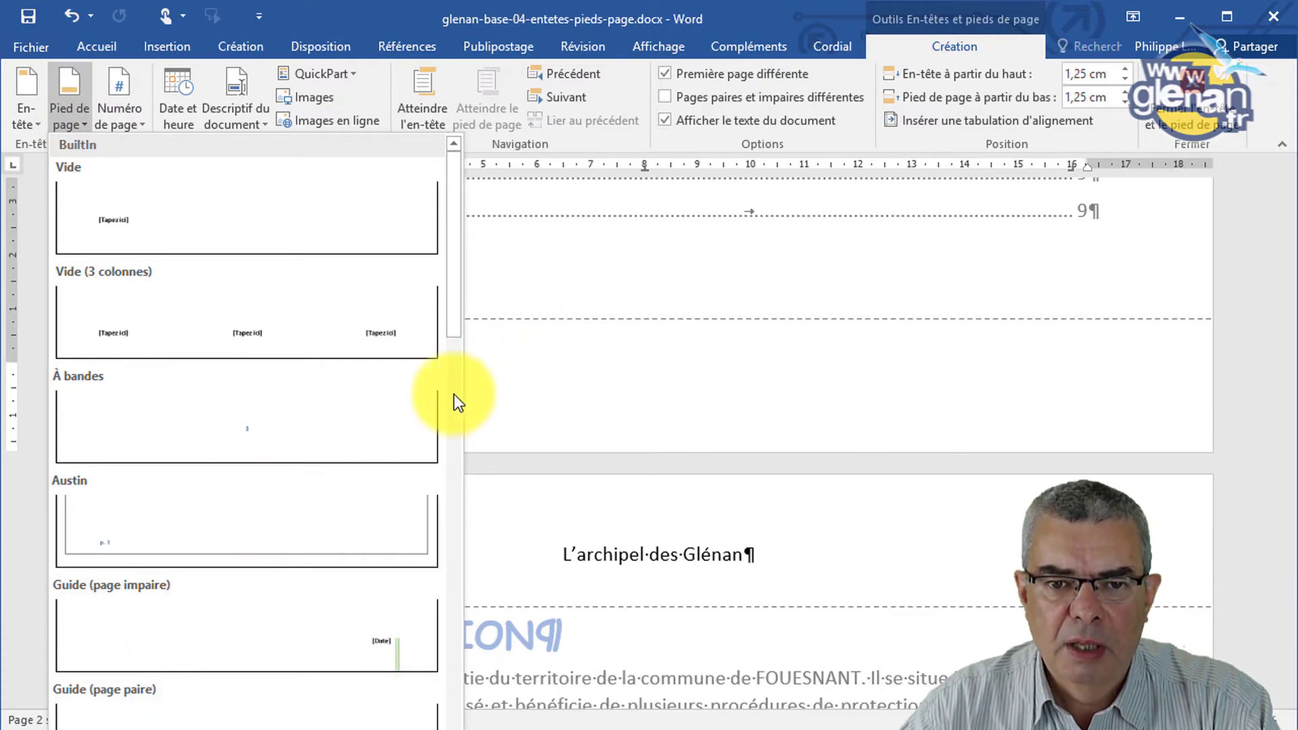
scroll(457, 400, "down", 5)
scroll(425, 526, "down", 5)
scroll(411, 624, "down", 5)
scroll(456, 494, "down", 3)
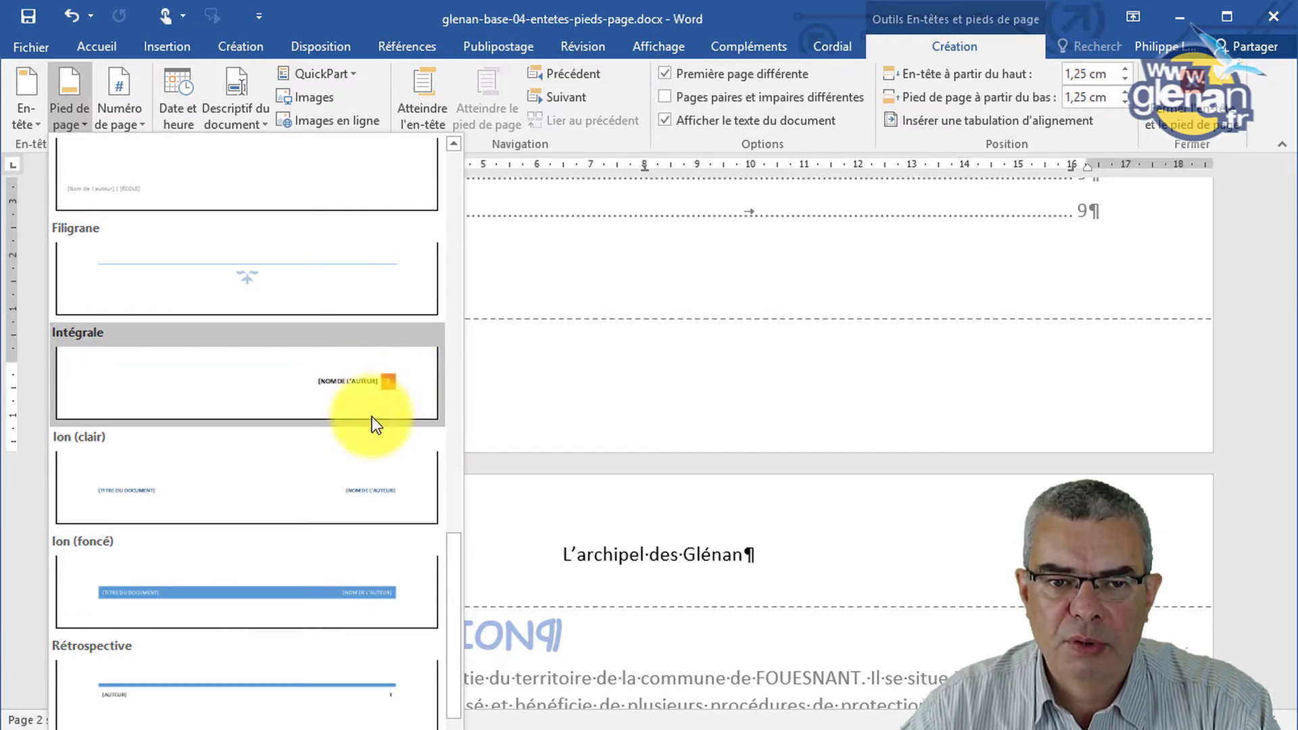
Dismiss the footer gallery unused and tab across the page 2 footer to its centre and right stops
left_click(636, 363)
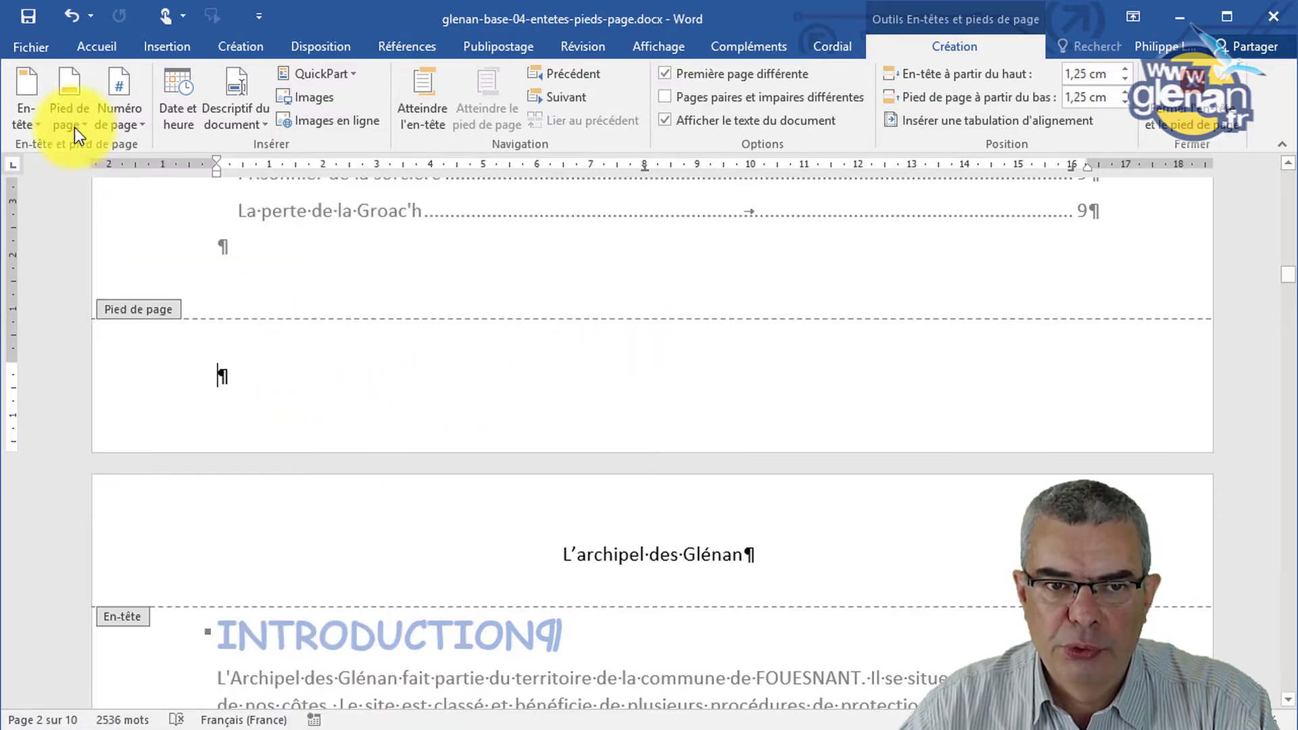
left_click(247, 383)
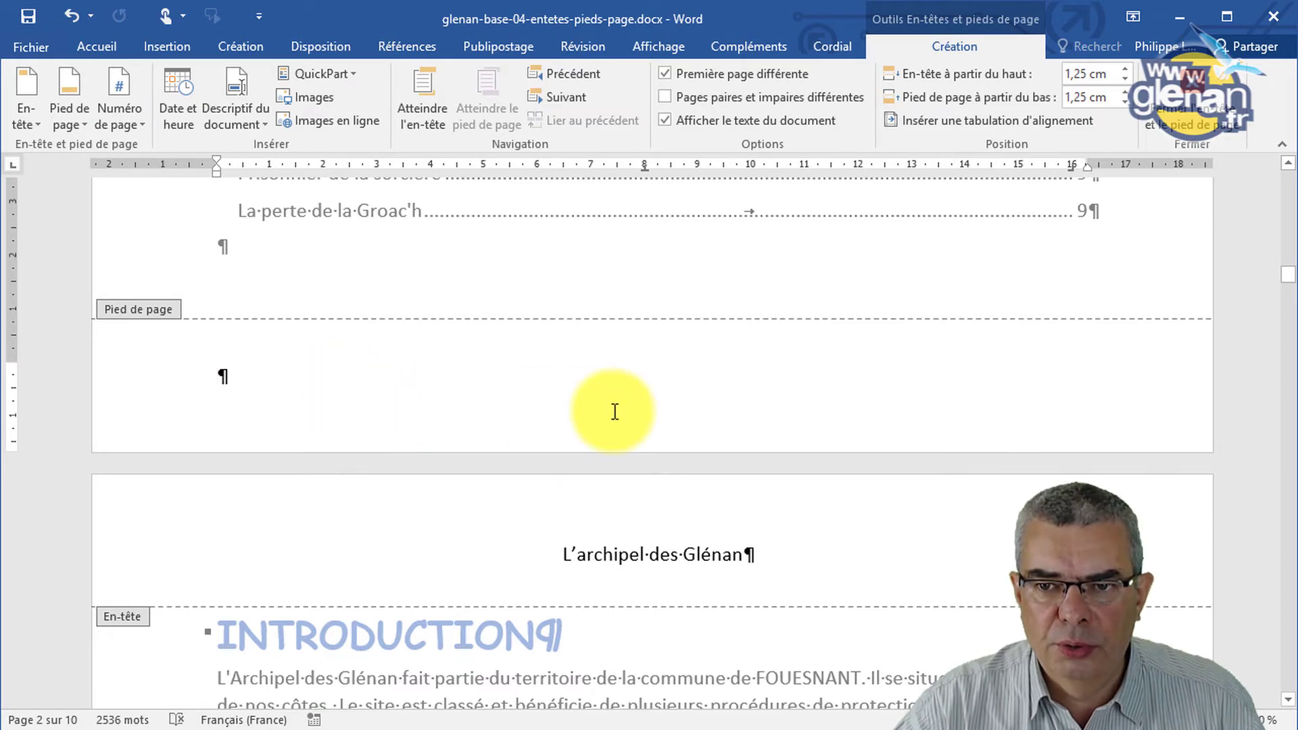
key("Tab")
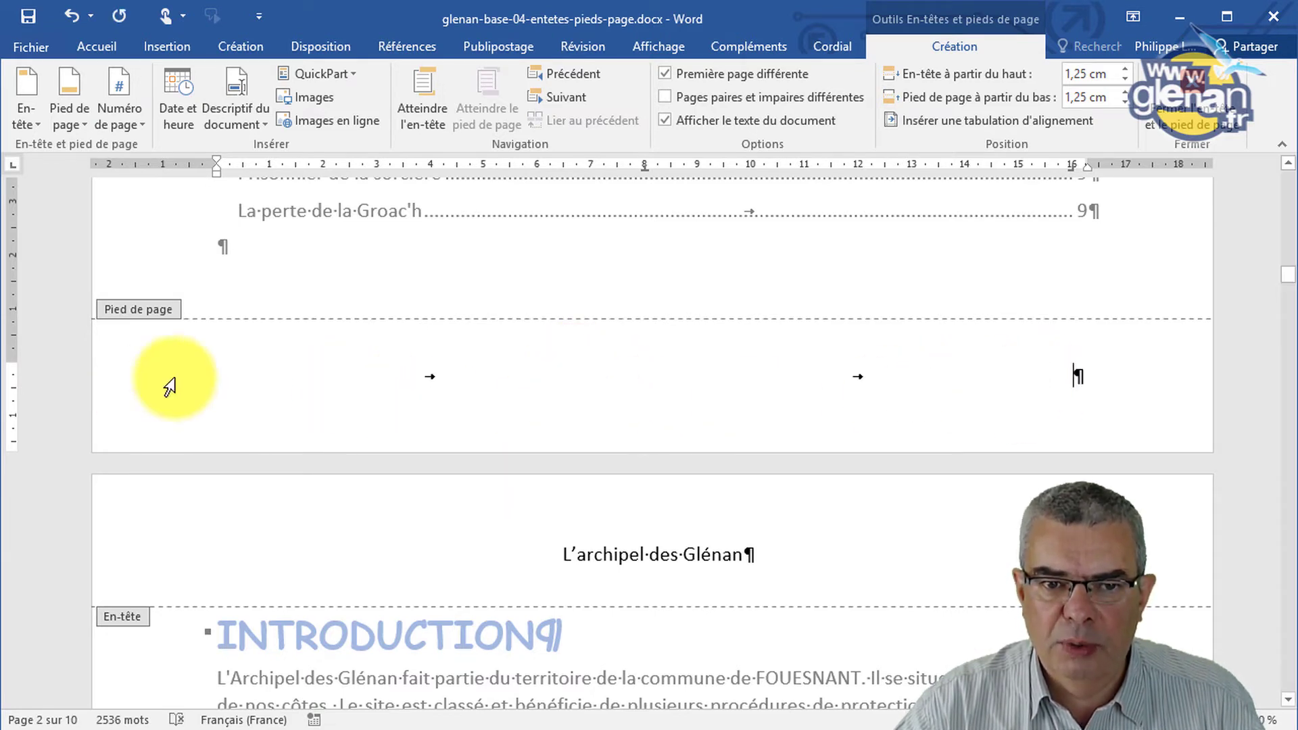
left_click(646, 376)
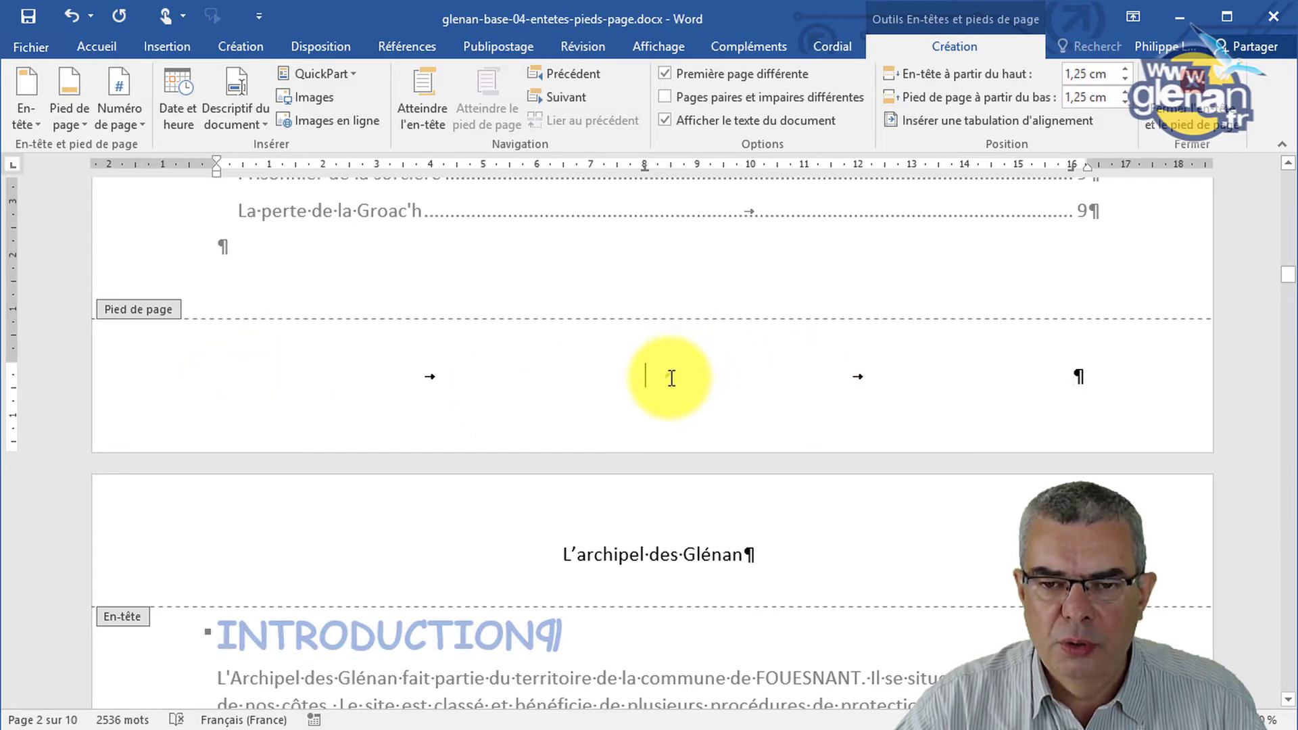
left_click(1045, 373)
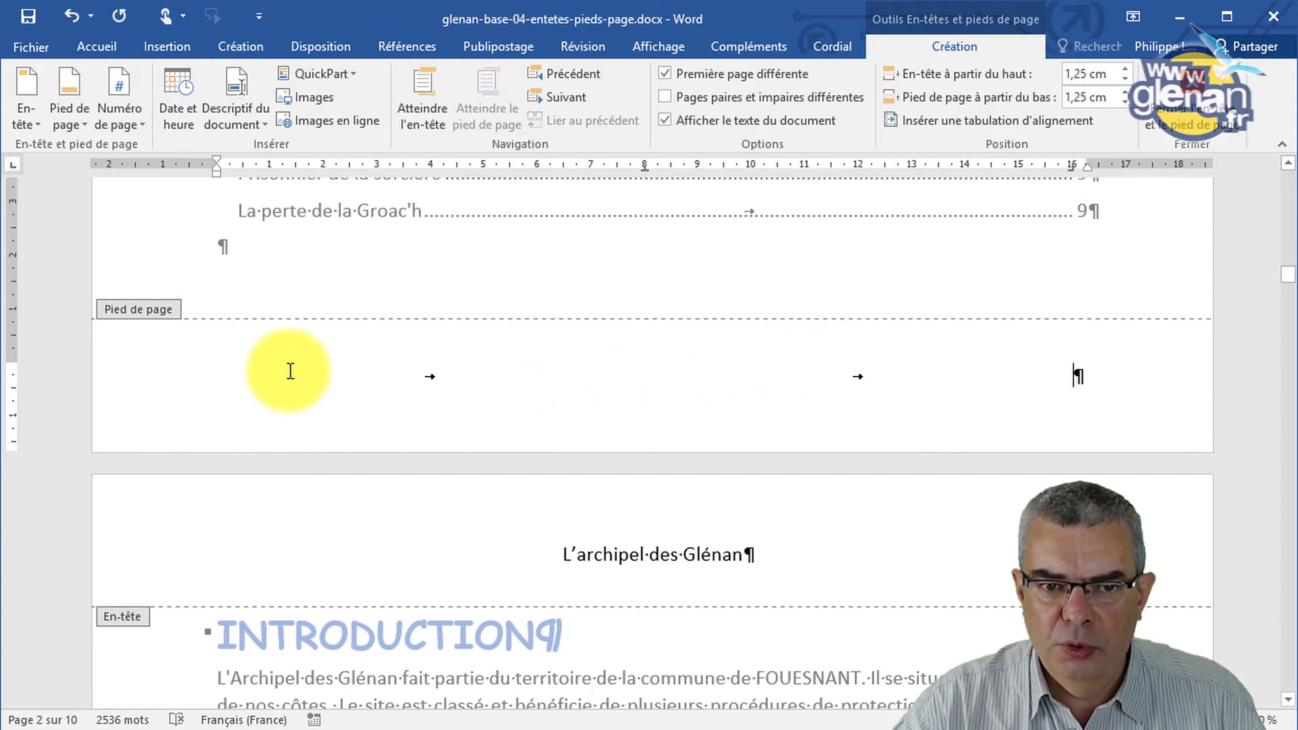
left_click(661, 371)
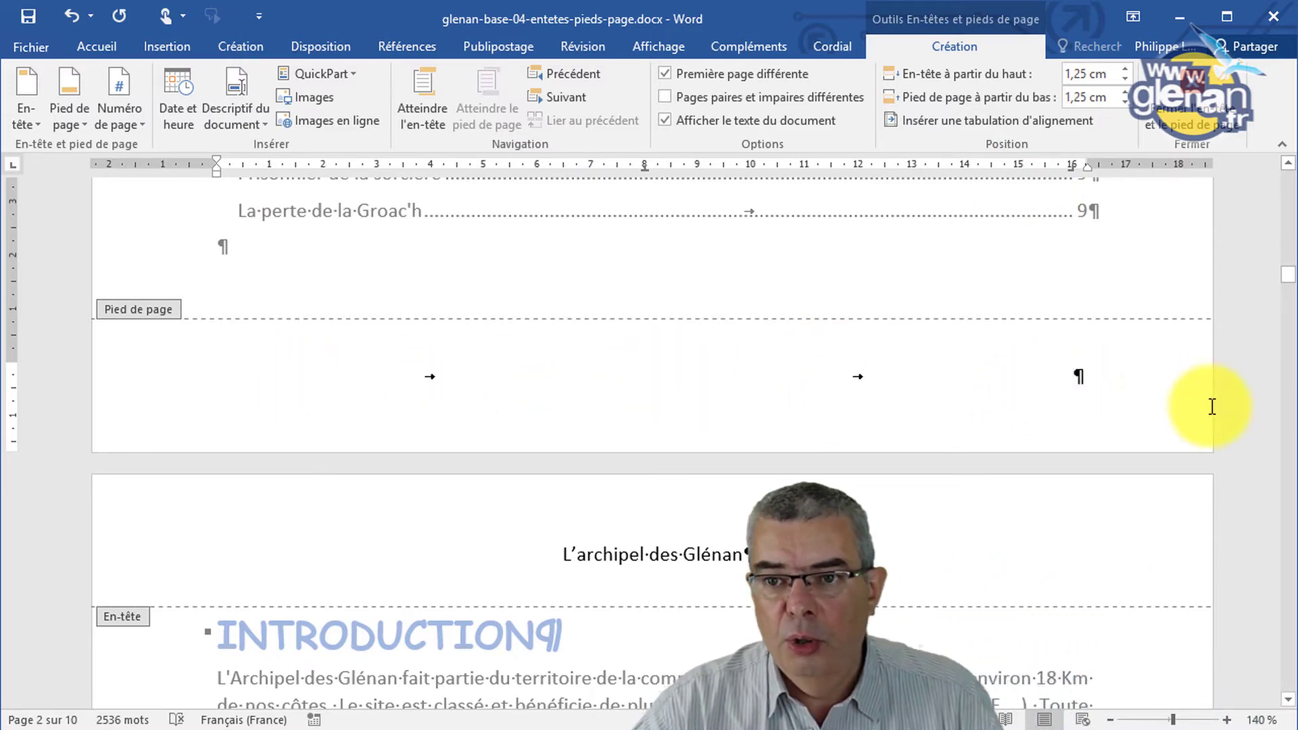
Type 'p.' at the footer's right stop followed by the page number with Alt+Shift+P, giving 'p.2'
type("p")
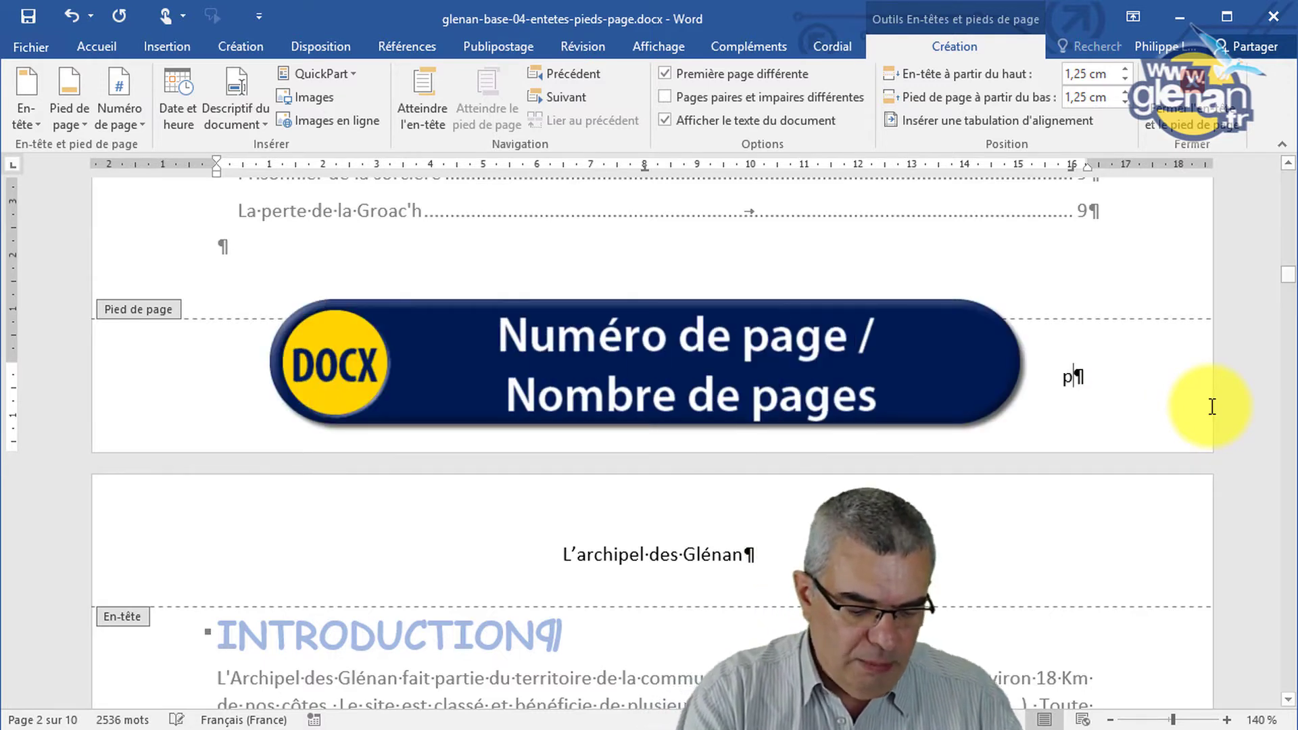
type(".2")
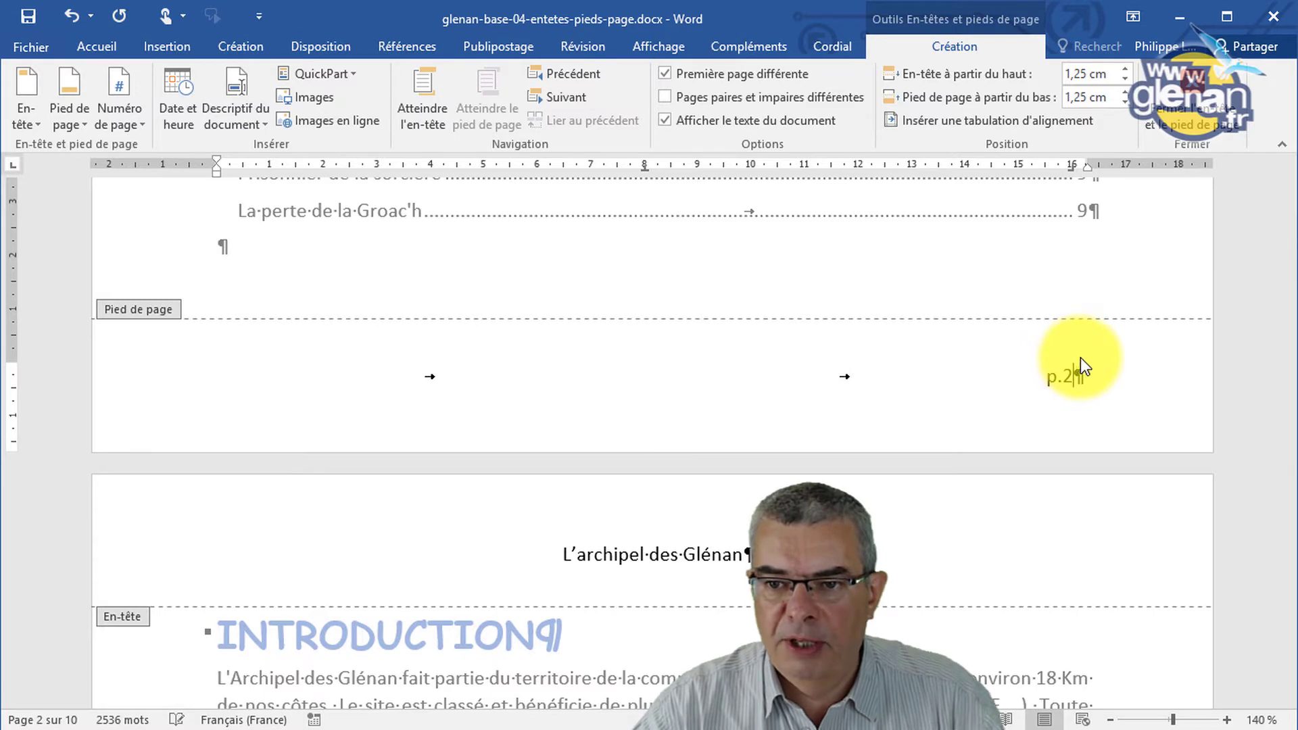
key("alt+shift+p")
scroll(611, 423, "down", 3)
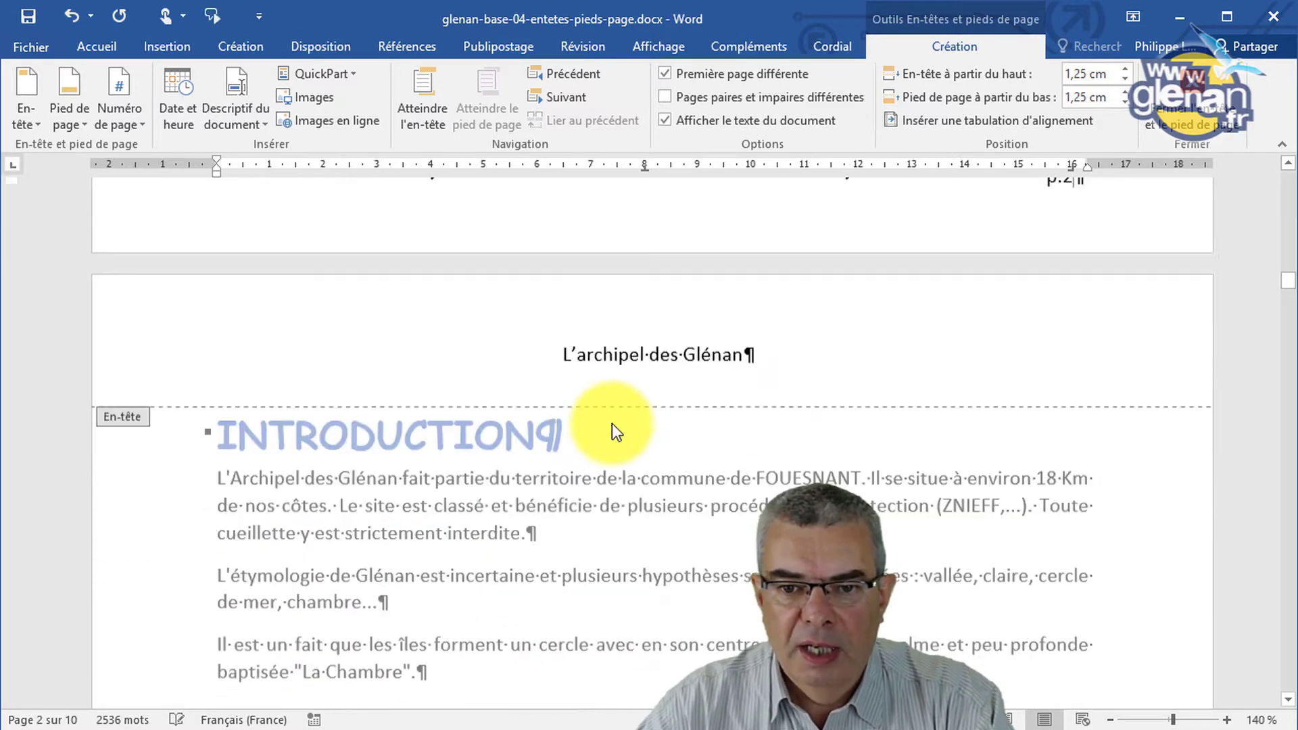
scroll(611, 424, "down", 3)
scroll(612, 423, "down", 5)
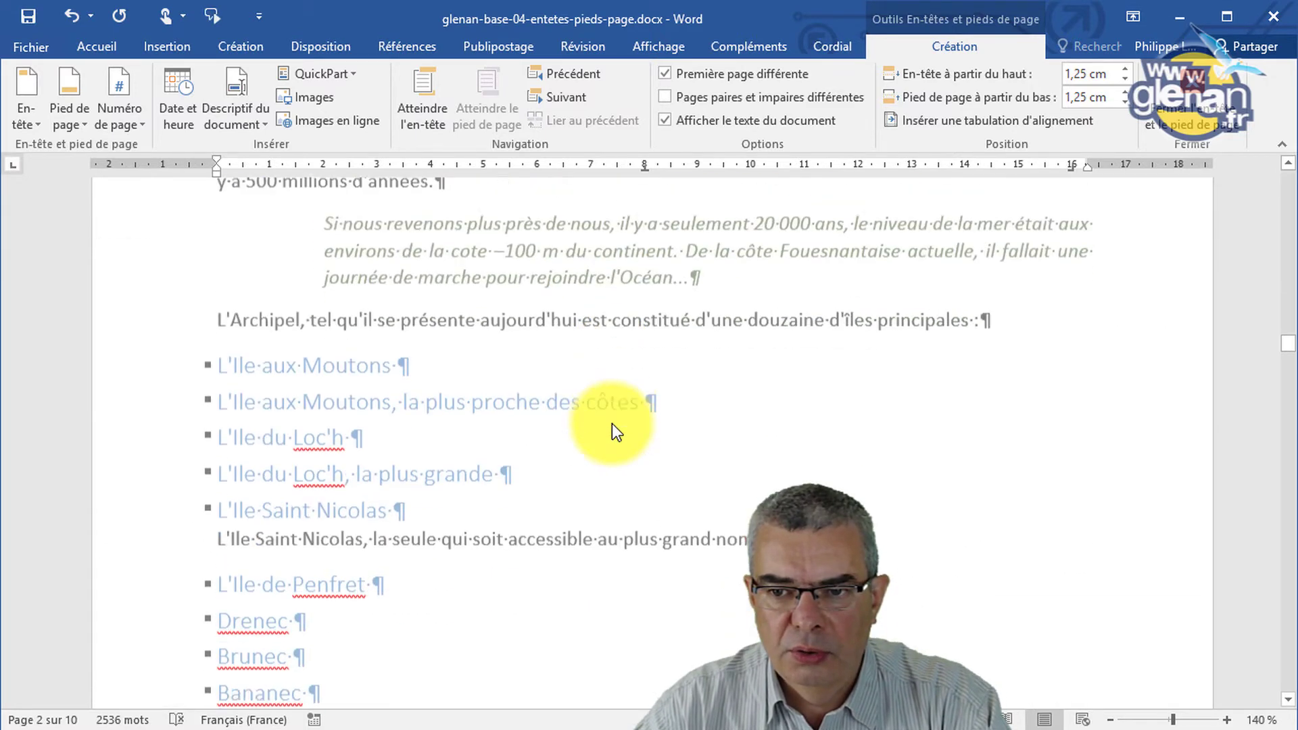
scroll(612, 423, "up", 2)
scroll(611, 423, "up", 3)
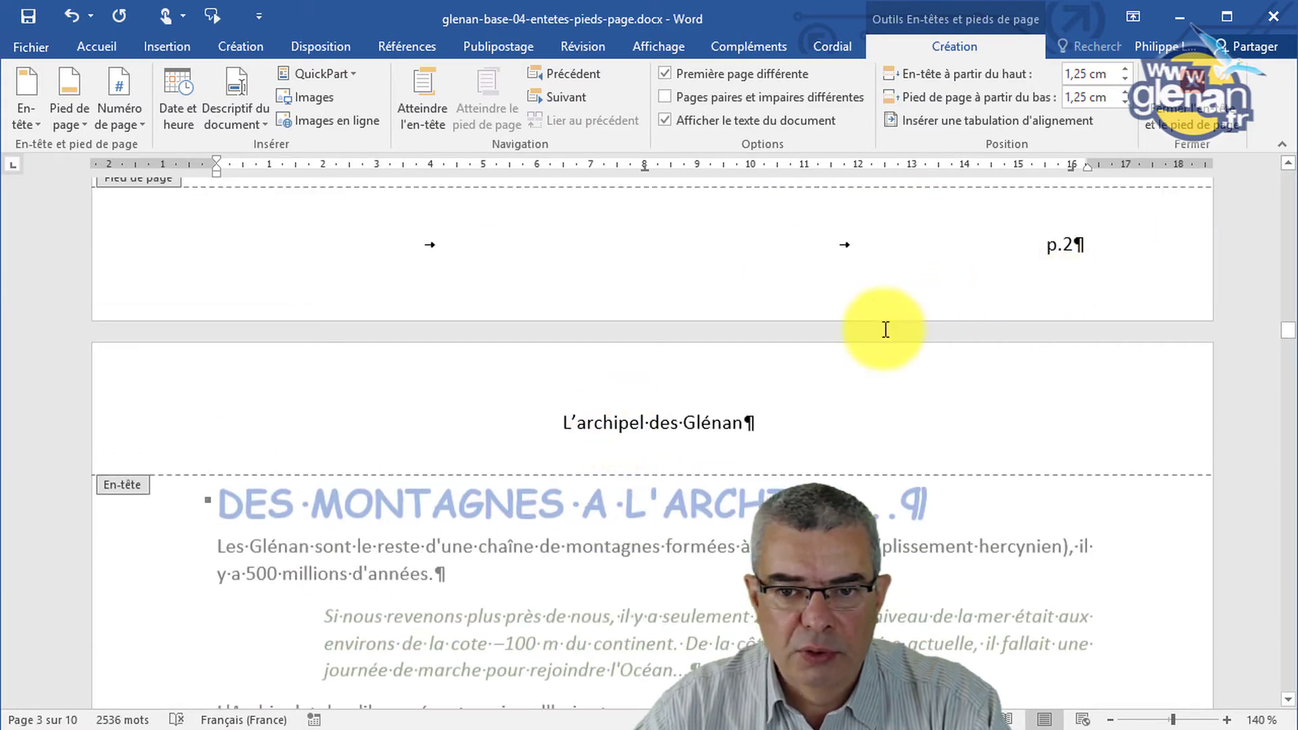
scroll(886, 330, "down", 5)
scroll(886, 330, "down", 3)
scroll(886, 330, "down", 1)
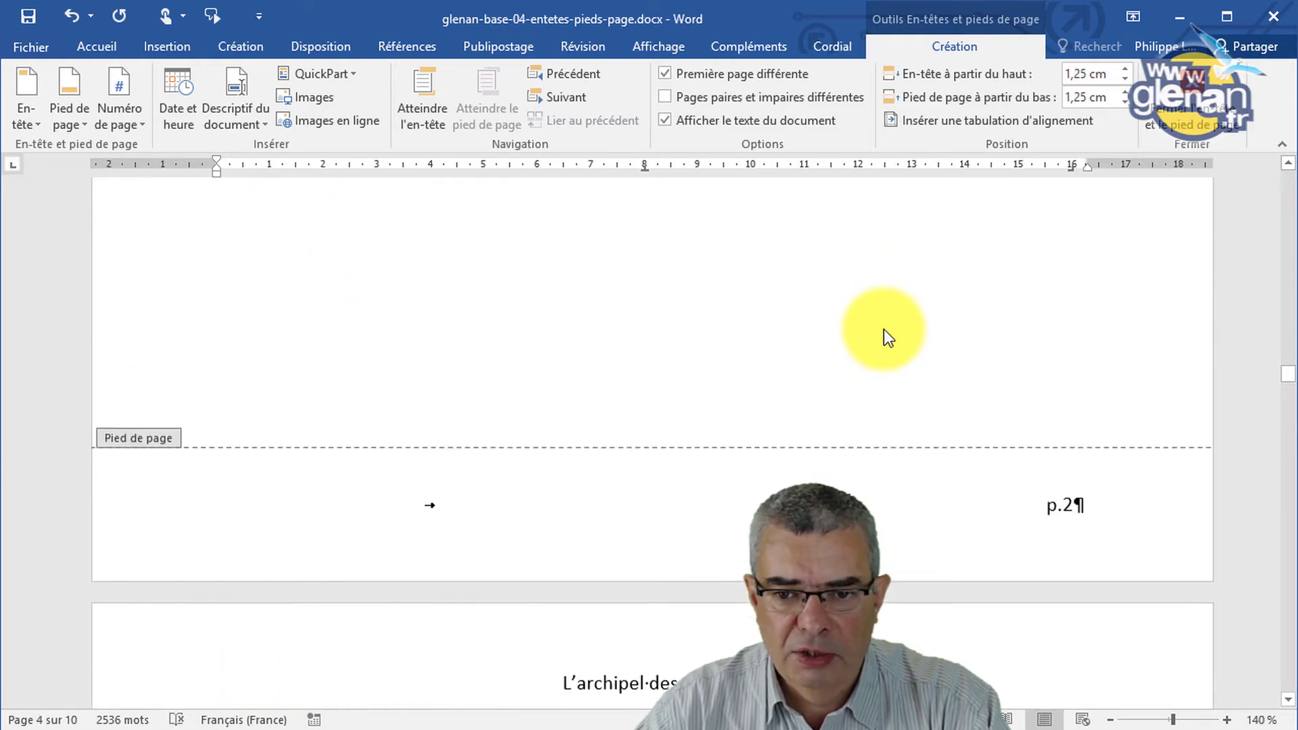
scroll(886, 335, "up", 4)
scroll(886, 335, "up", 3)
scroll(886, 334, "up", 1)
scroll(886, 330, "up", 1)
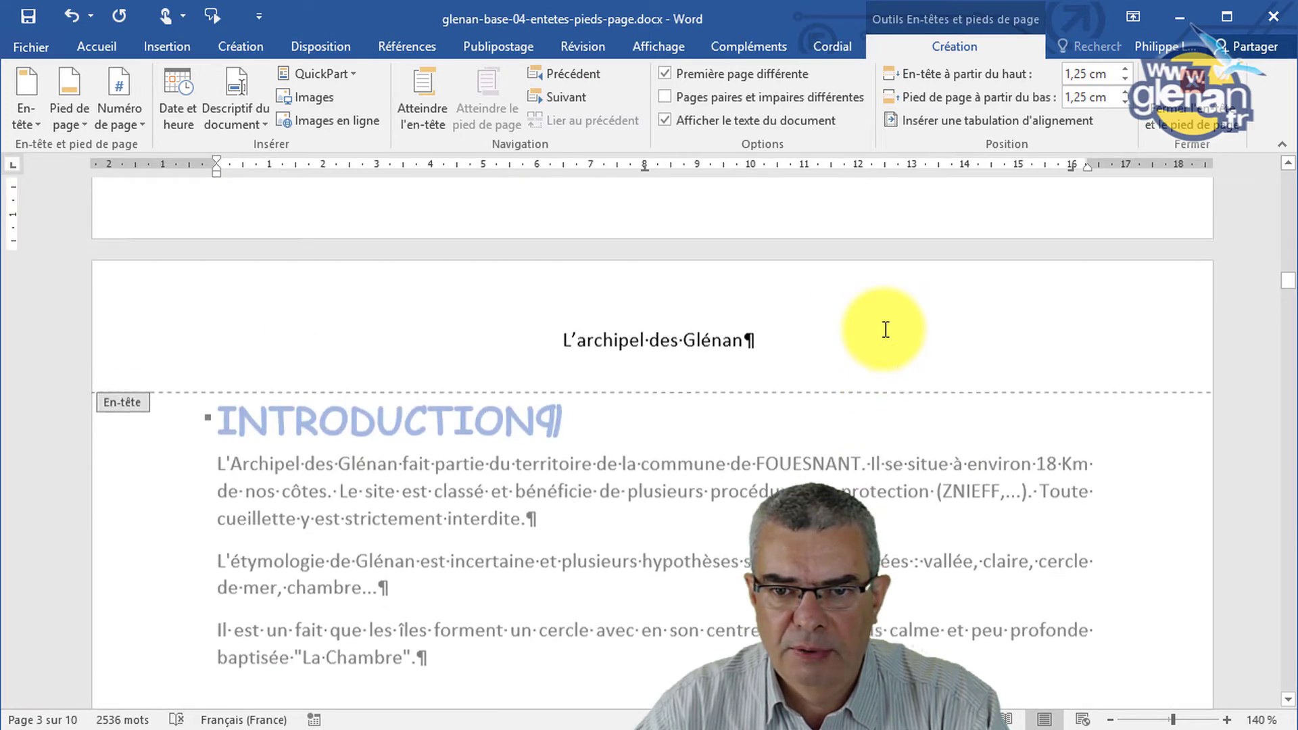
scroll(886, 330, "up", 2)
scroll(886, 330, "up", 1)
scroll(884, 335, "down", 1)
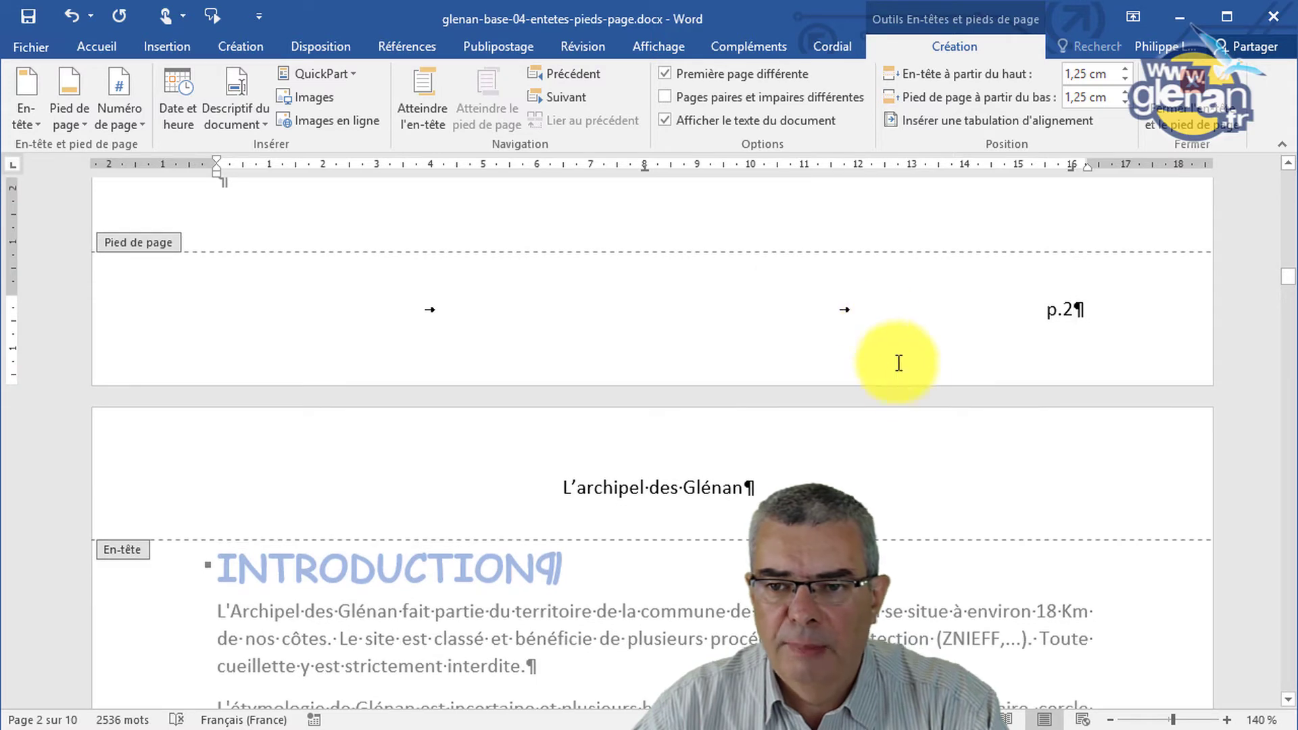
Delete the static '2' and try the Numéro normal 3 page number from Numéro de page
left_click(1083, 339)
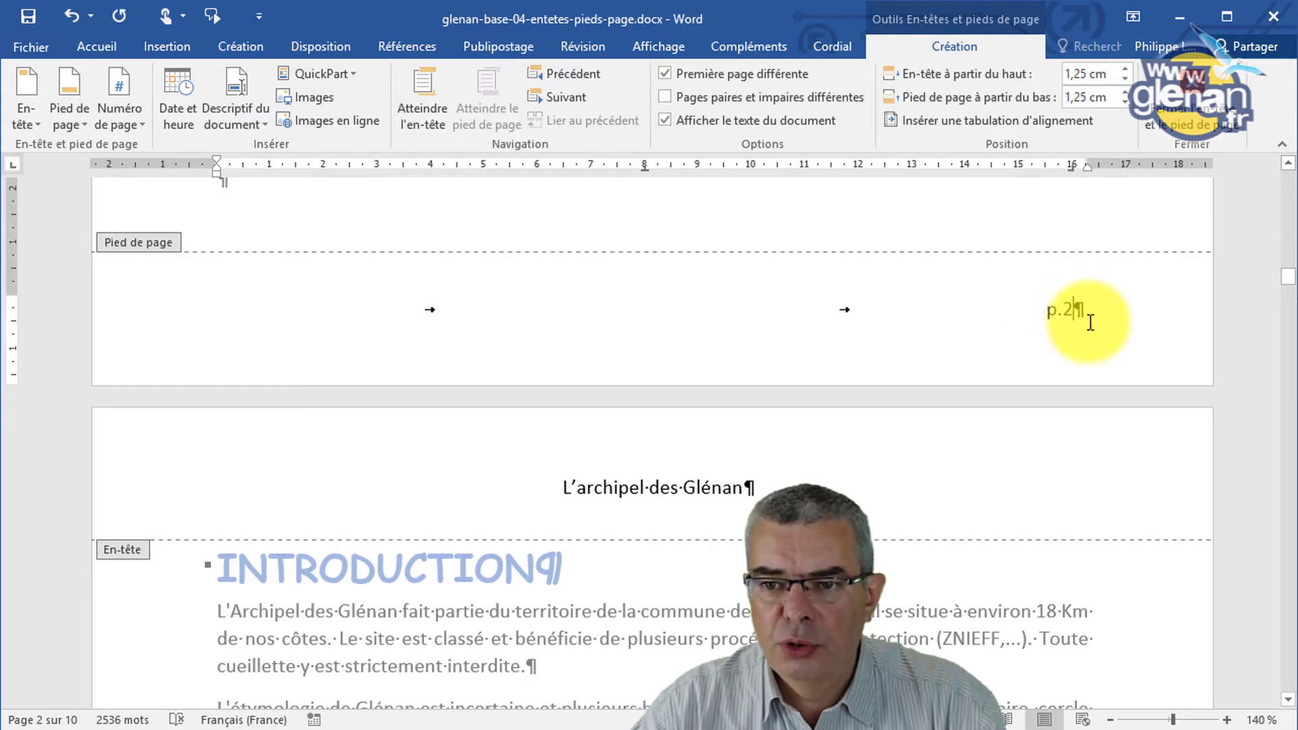
key("BackSpace")
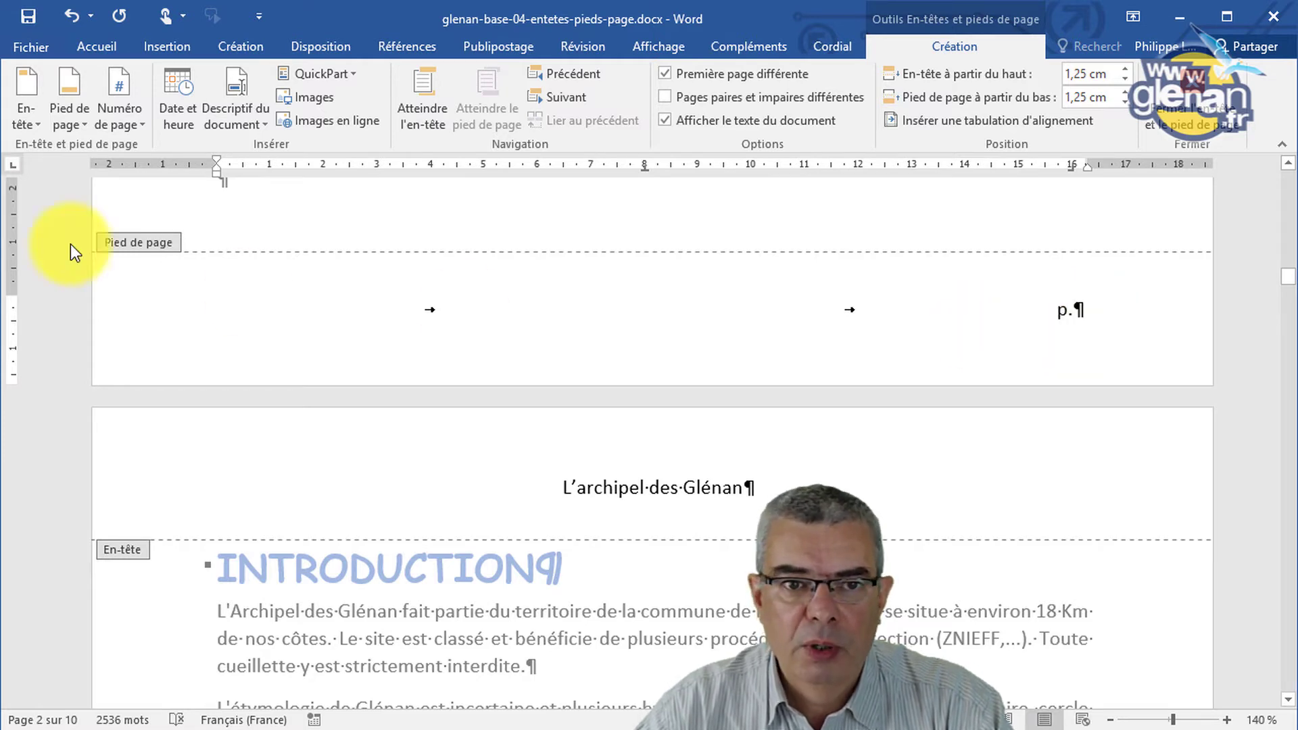
left_click(123, 127)
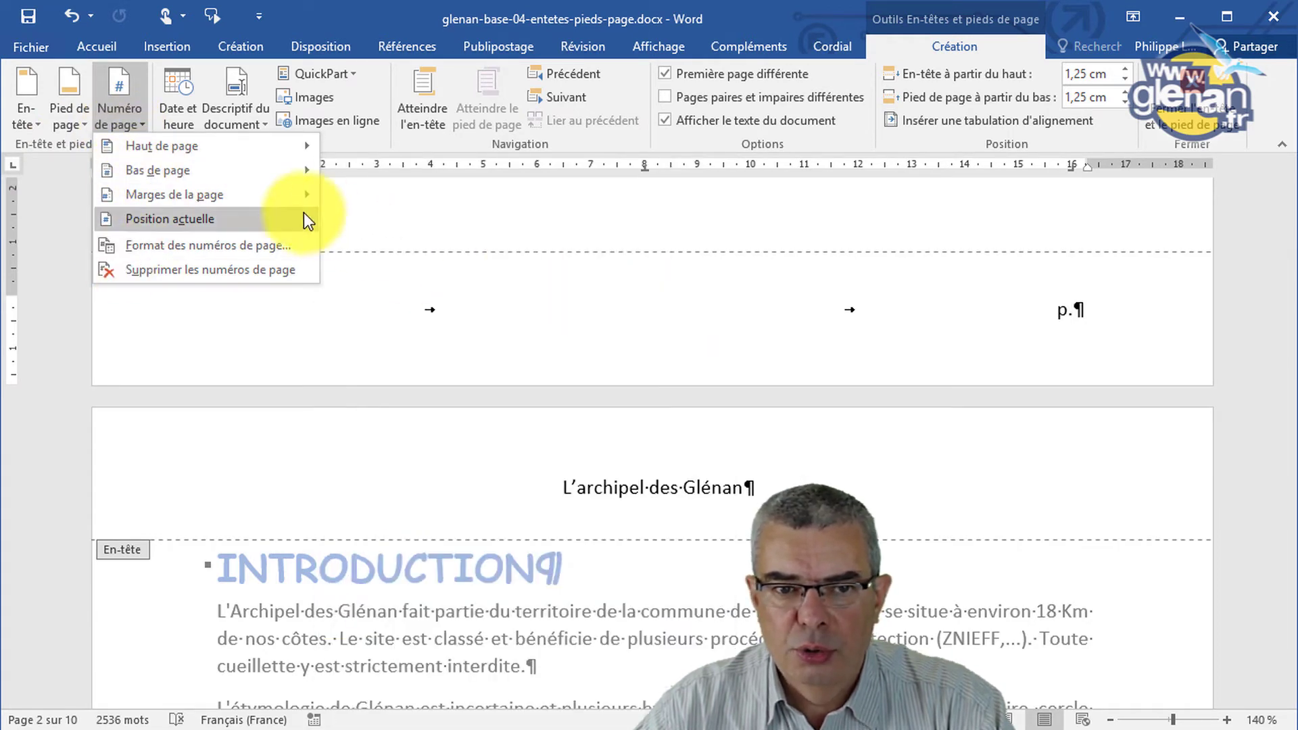
mouse_move(157, 170)
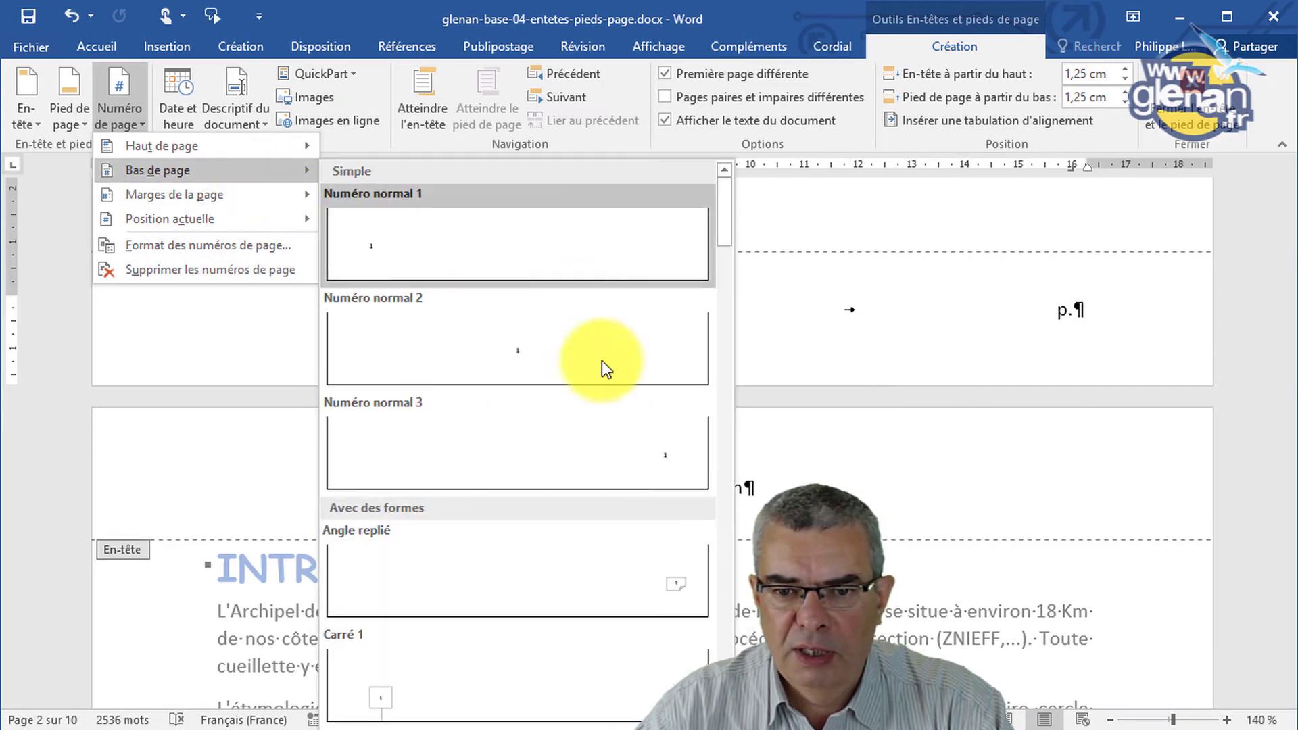
left_click(639, 466)
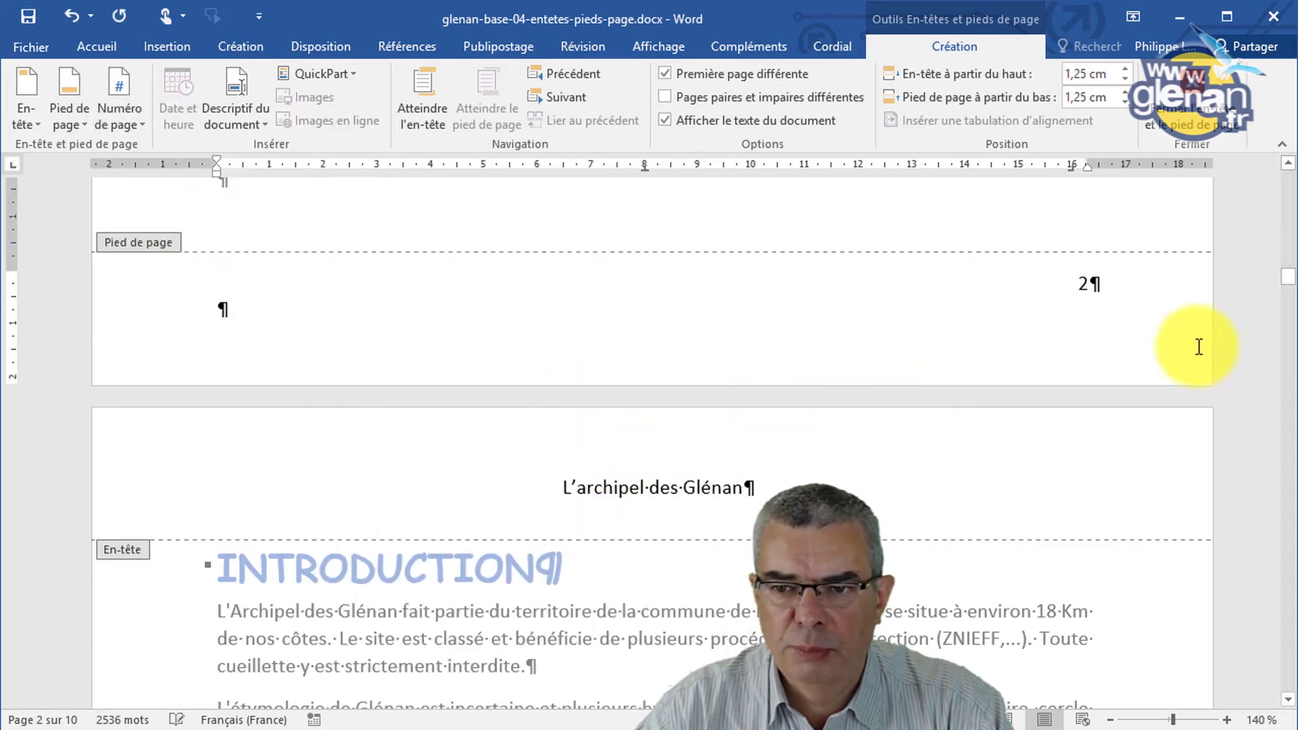
scroll(1120, 291, "down", 3)
scroll(1119, 292, "down", 10)
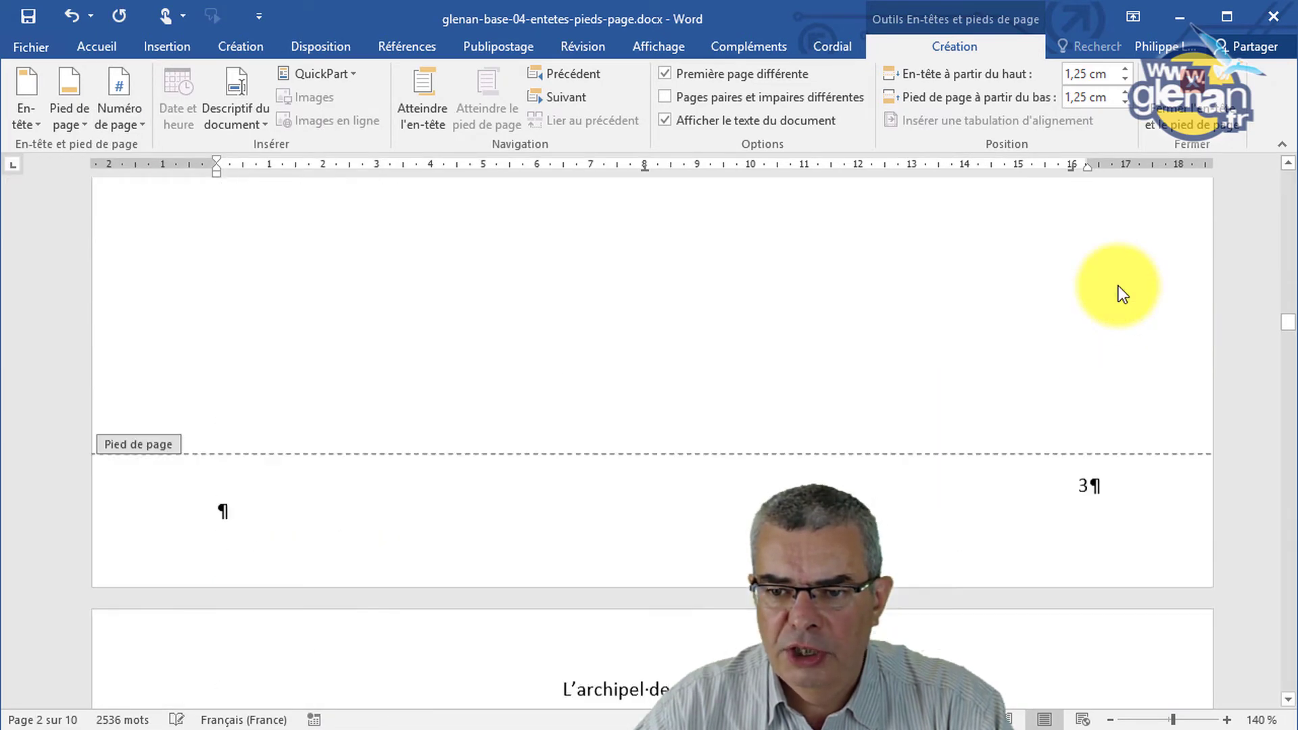
scroll(1109, 338, "down", 1)
Replace the page 3 footer's bare number '3' with two tabs and 'p.'
double_click(1092, 424)
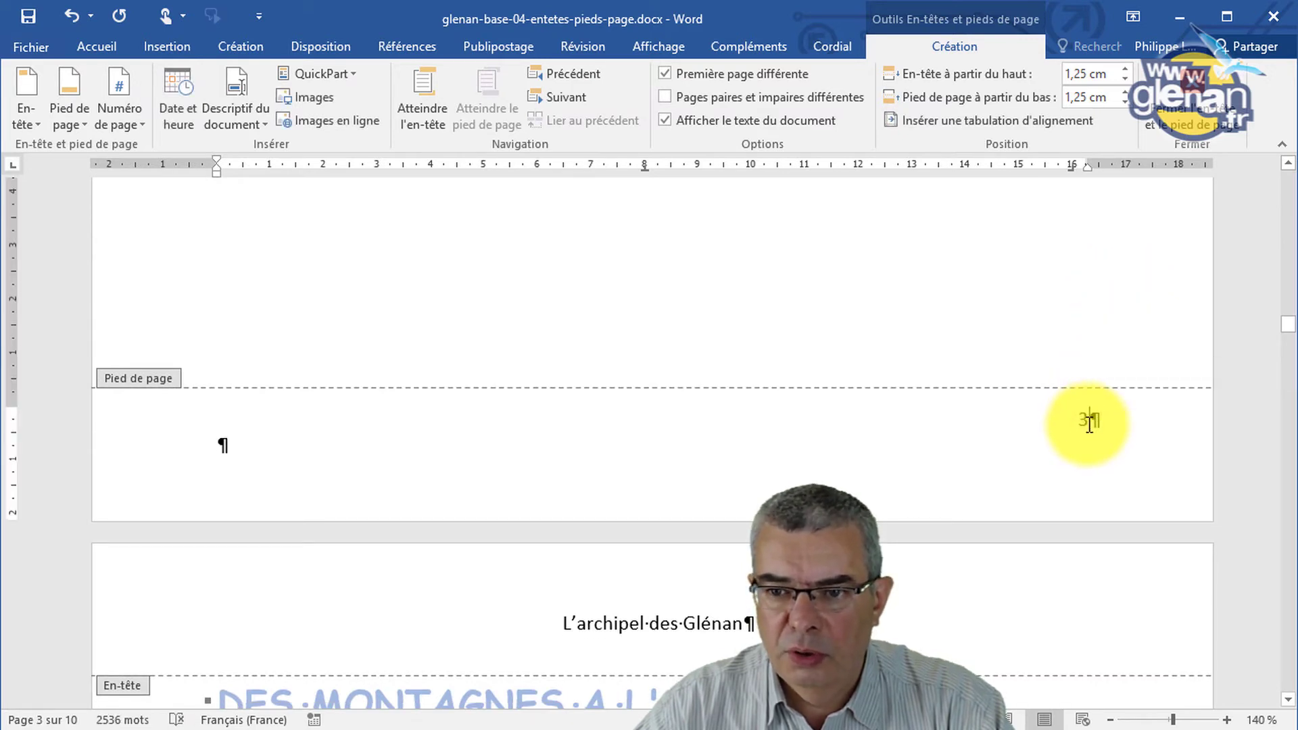
double_click(1090, 421)
key("Delete")
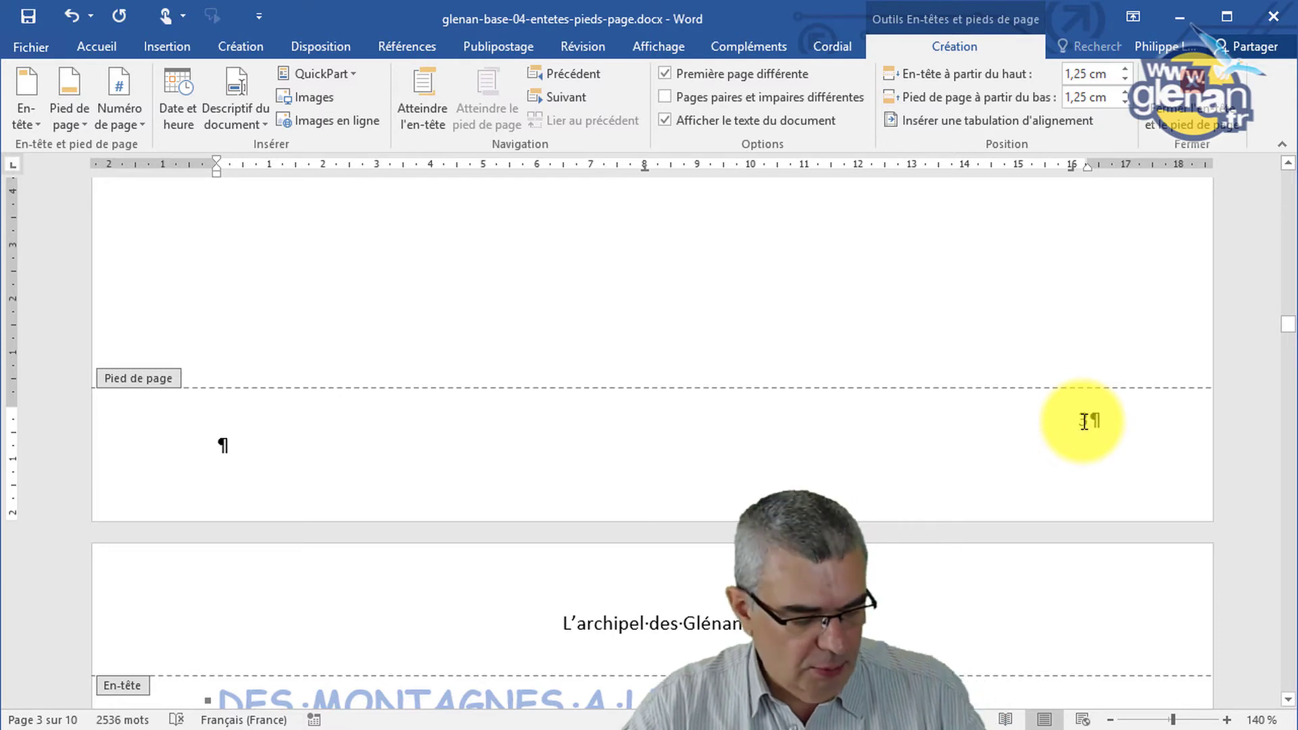
key("Tab")
key("Tab")
type("p.")
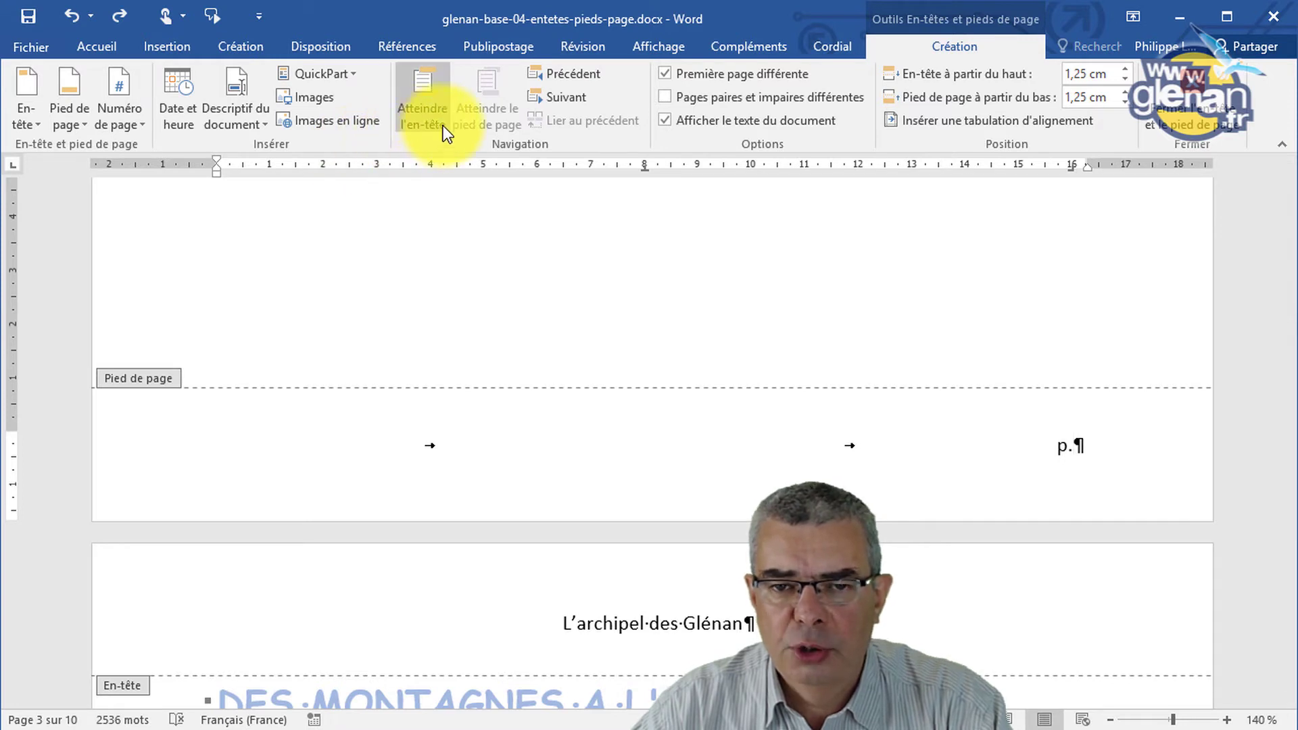
Open the QuickPart Champ dialog and browse the field list with all categories
left_click(342, 72)
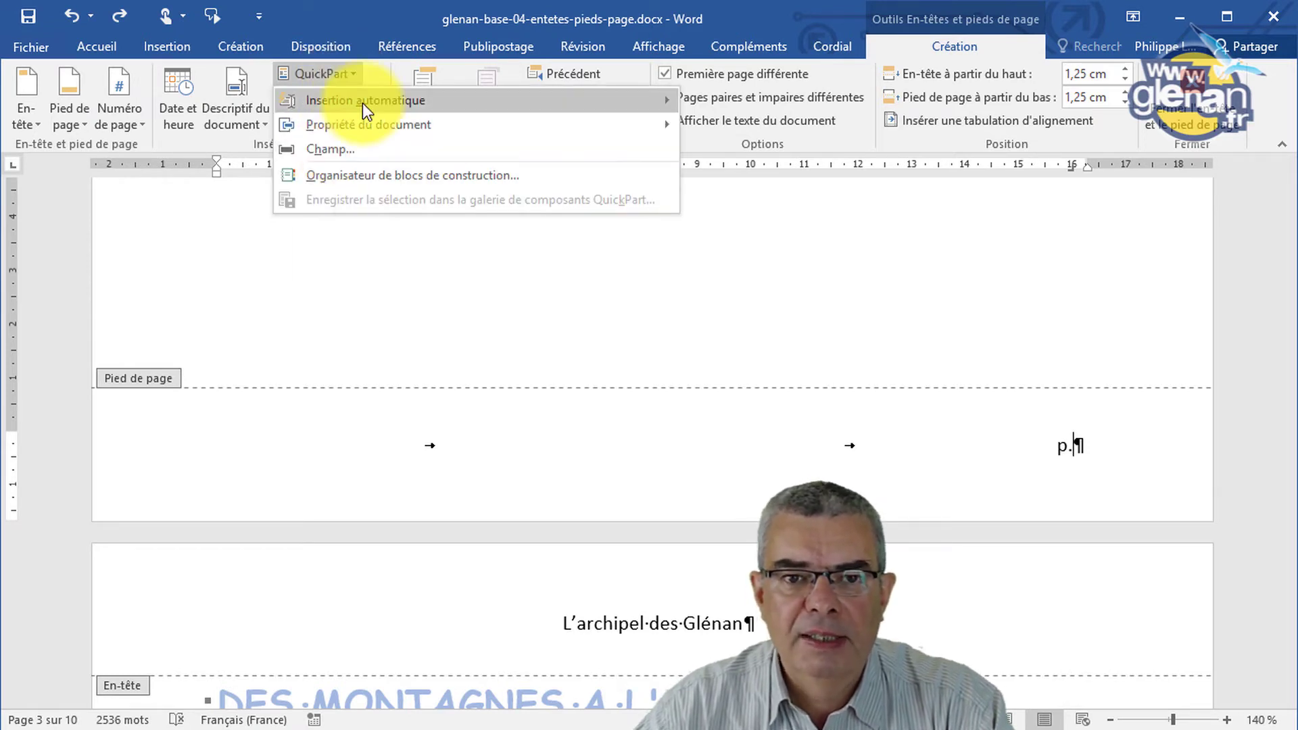
left_click(350, 152)
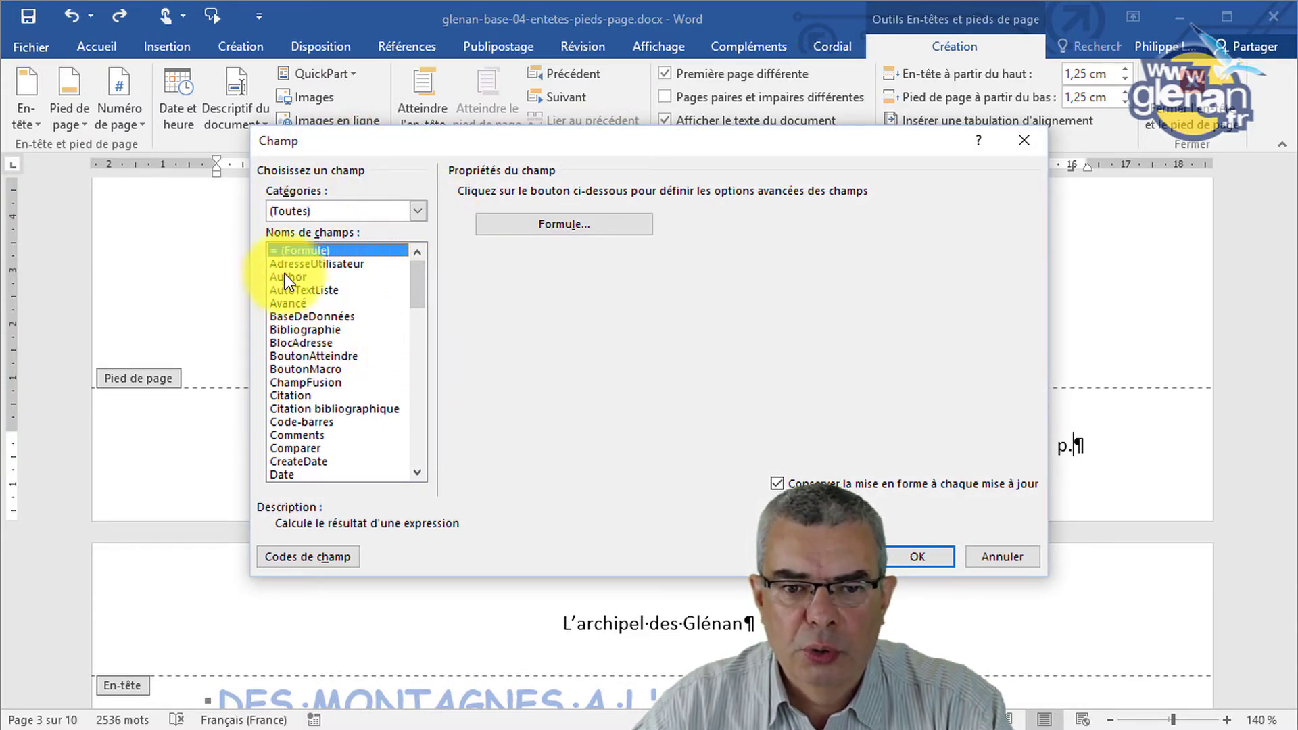
left_click(347, 210)
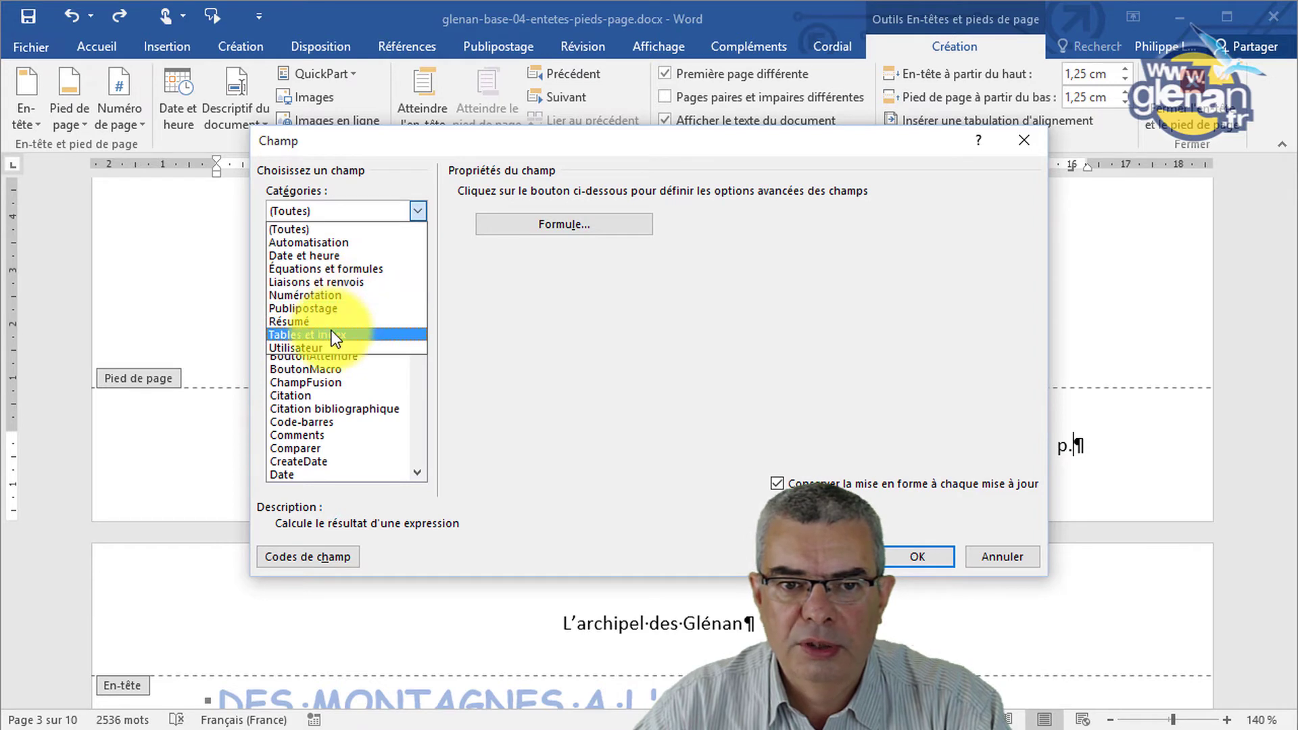
left_click(530, 283)
left_click(420, 396)
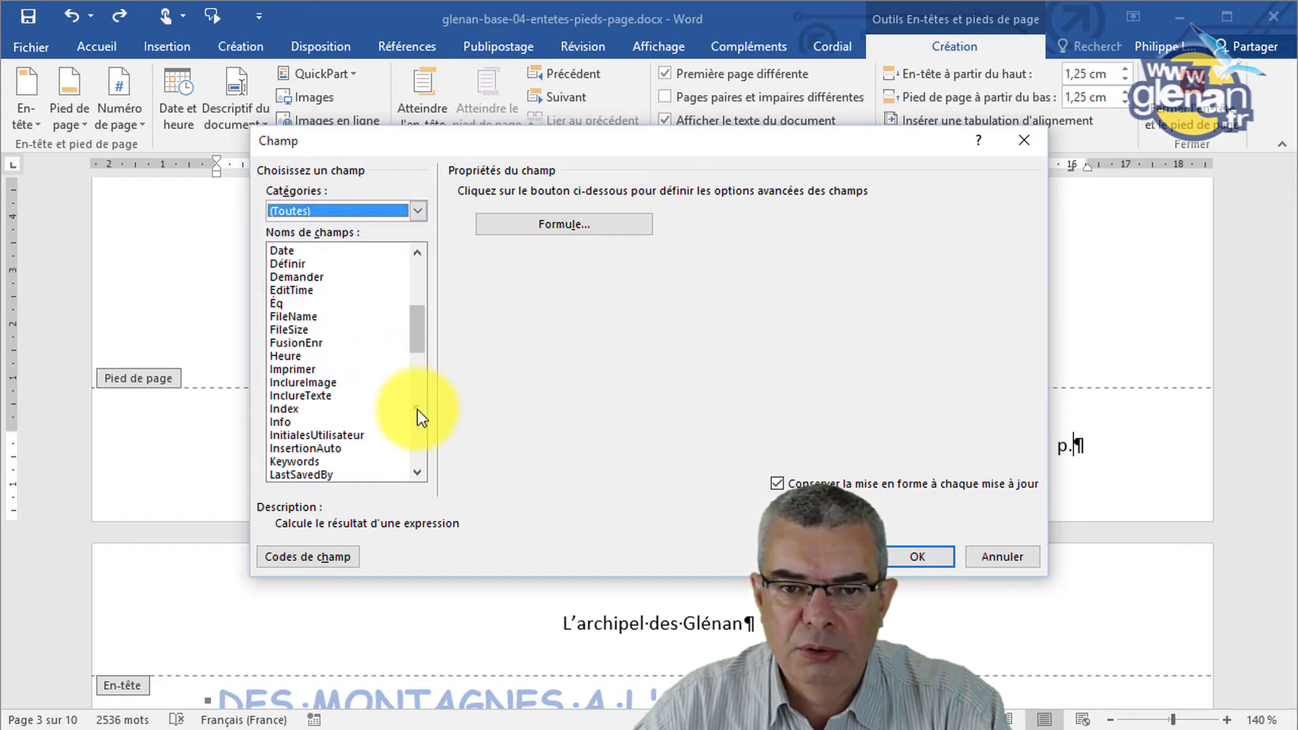
left_click(417, 408)
left_click(416, 433)
left_click(417, 457)
left_click(416, 391)
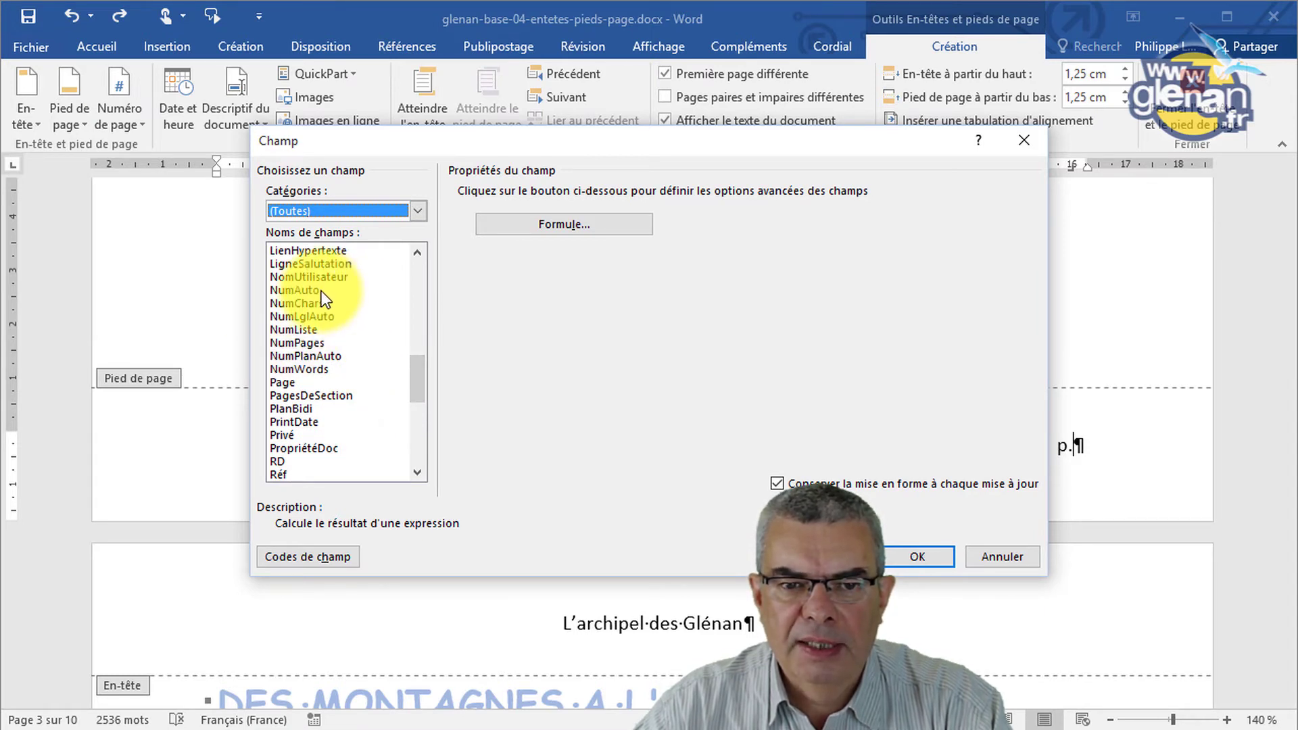
Choose the Page field and insert it after 'p.' so the footer reads 'p.3'
scroll(322, 340, "up", 10)
left_click(321, 343)
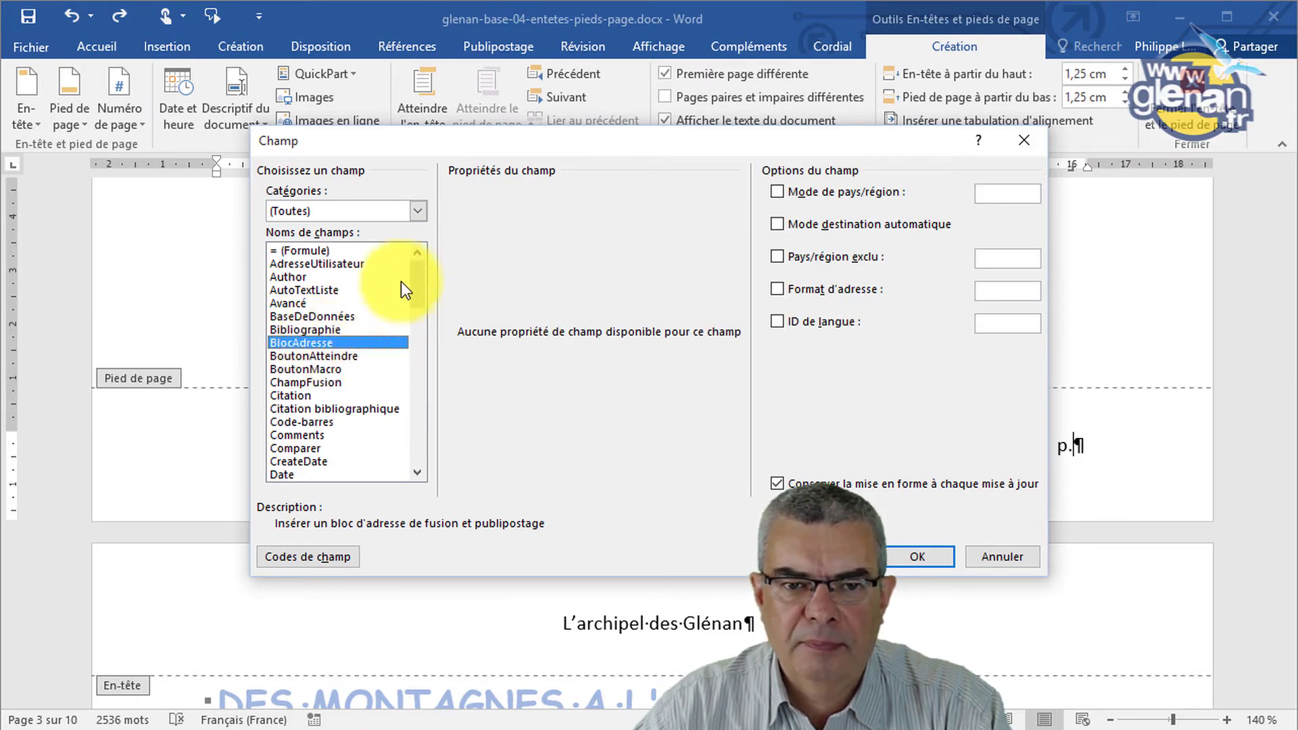
left_click(422, 376)
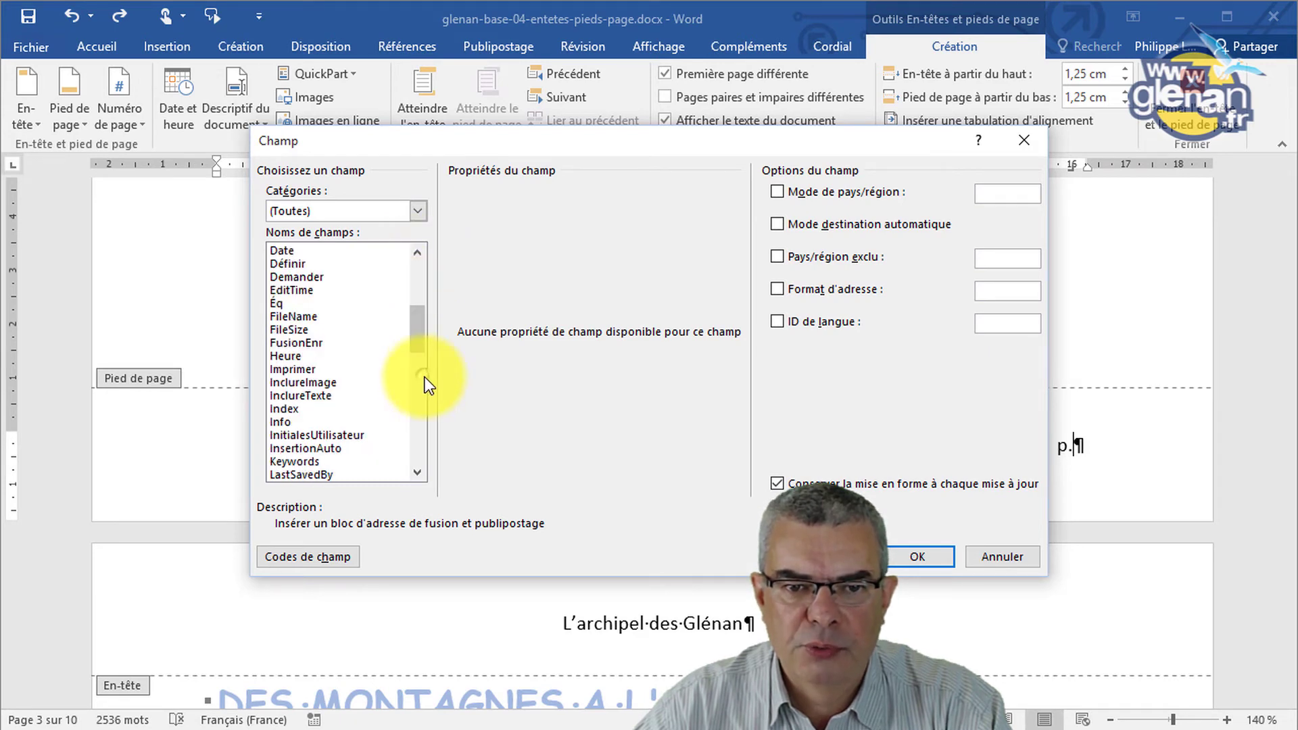
left_click(421, 395)
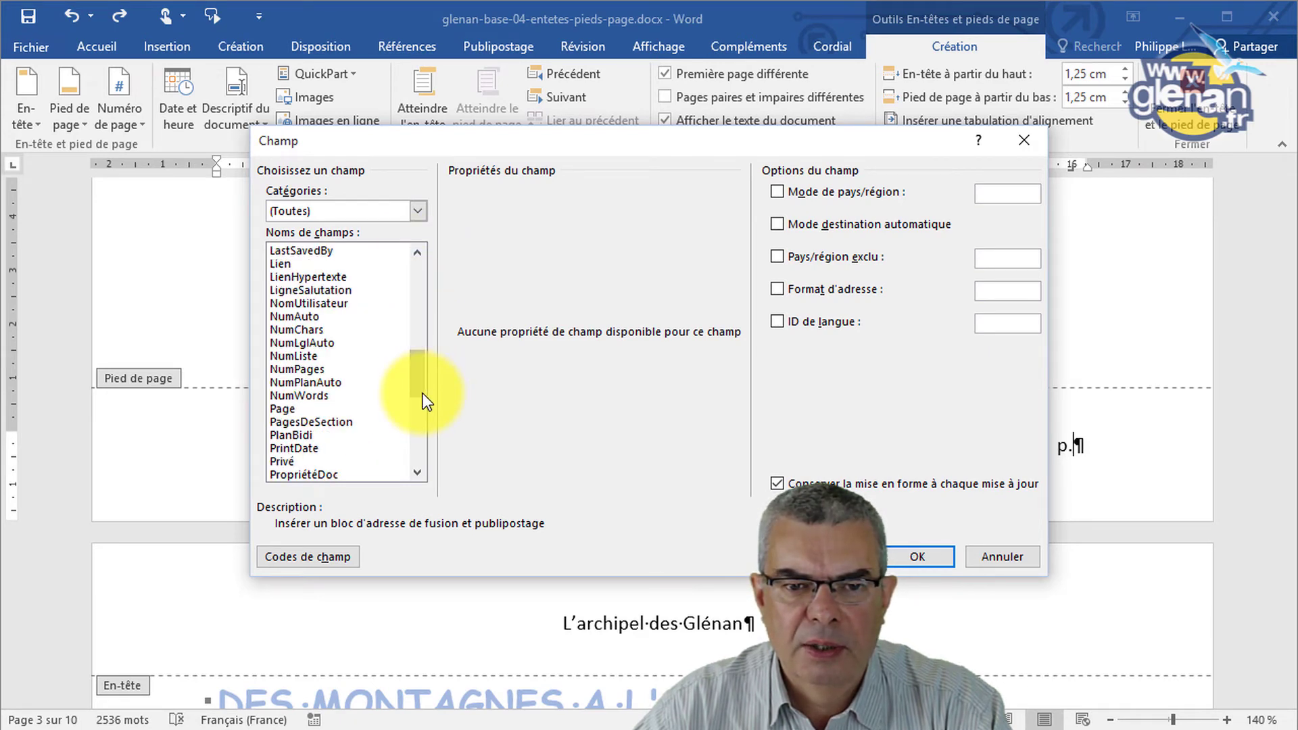
left_click(321, 370)
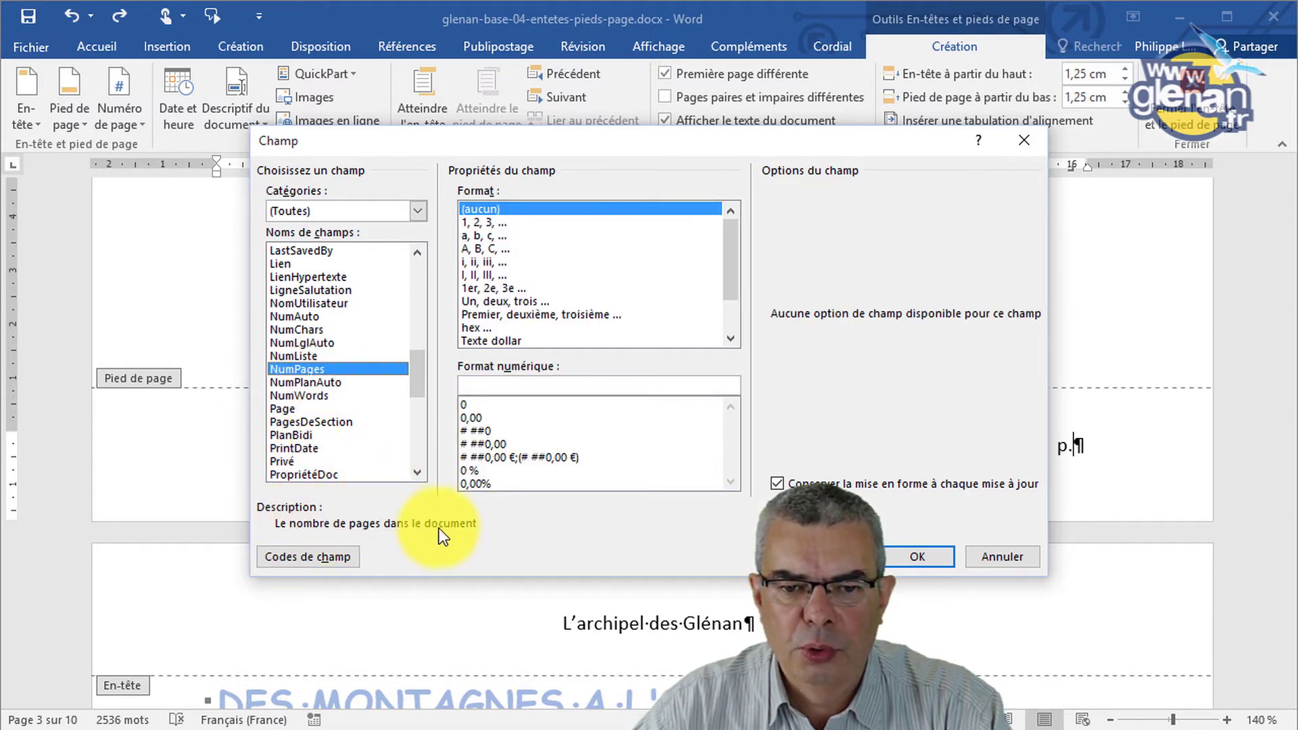
left_click(279, 409)
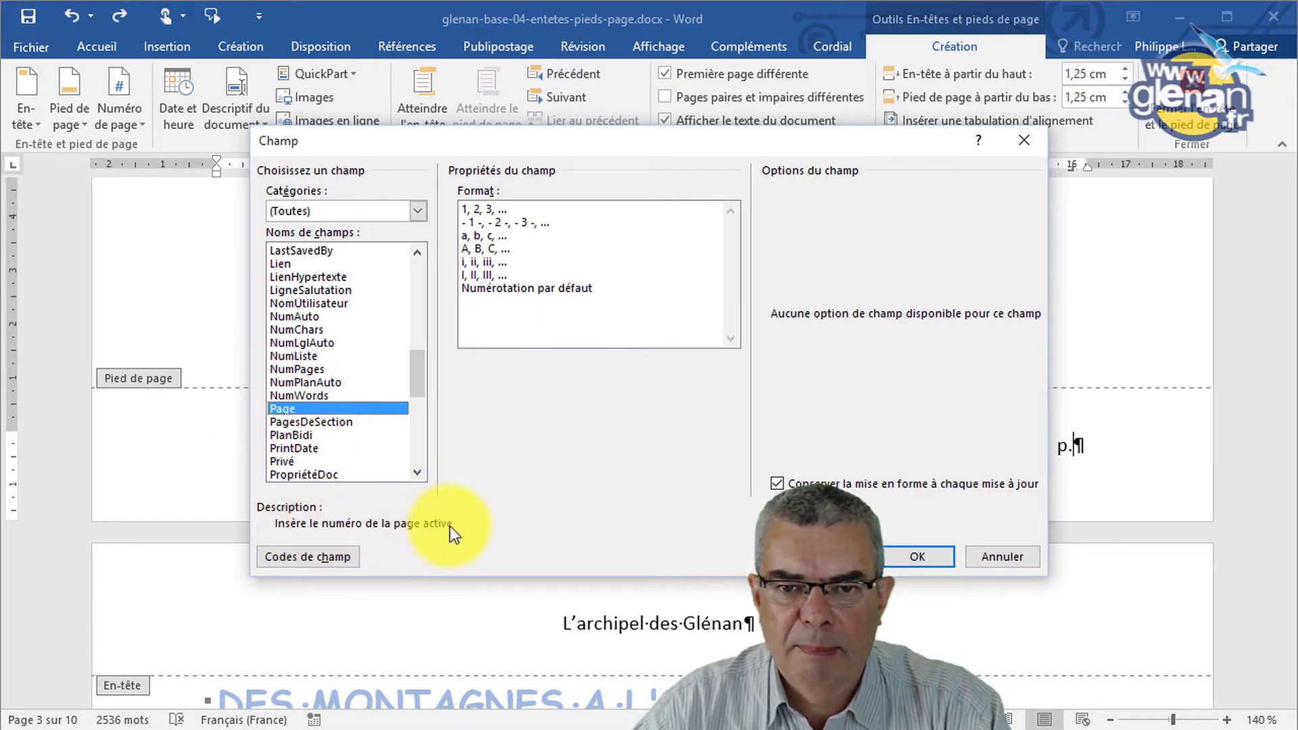
left_click(924, 559)
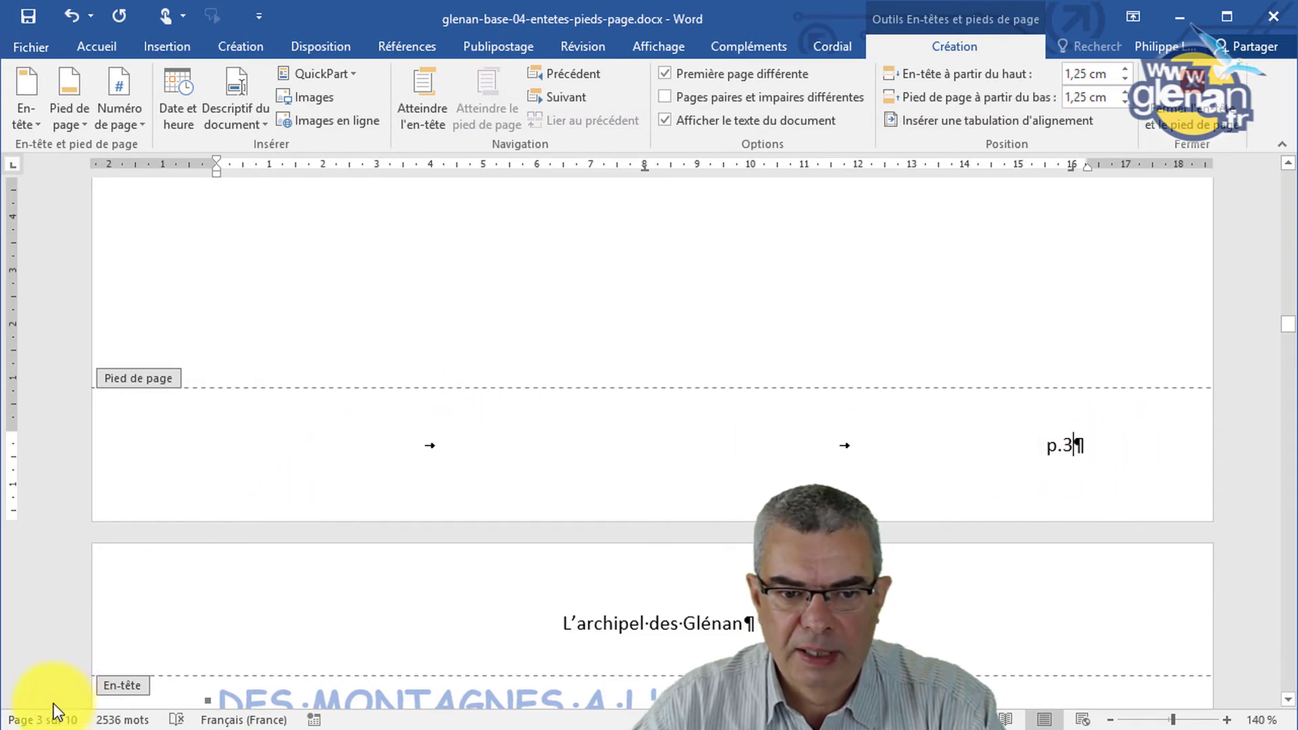
Append '/' after the page number in the page 2 footer
scroll(1060, 421, "up", 1)
scroll(1060, 420, "up", 15)
scroll(1061, 420, "up", 6)
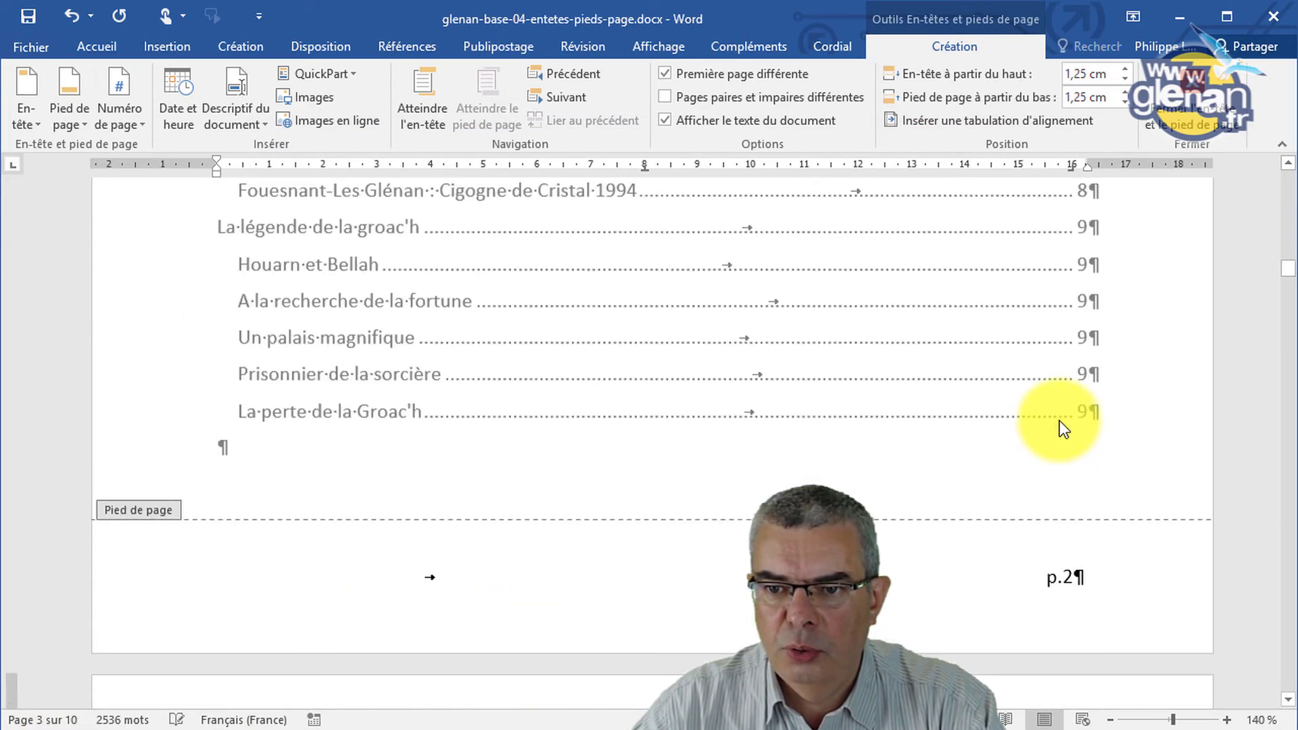
scroll(1069, 474, "down", 1)
left_click(1080, 513)
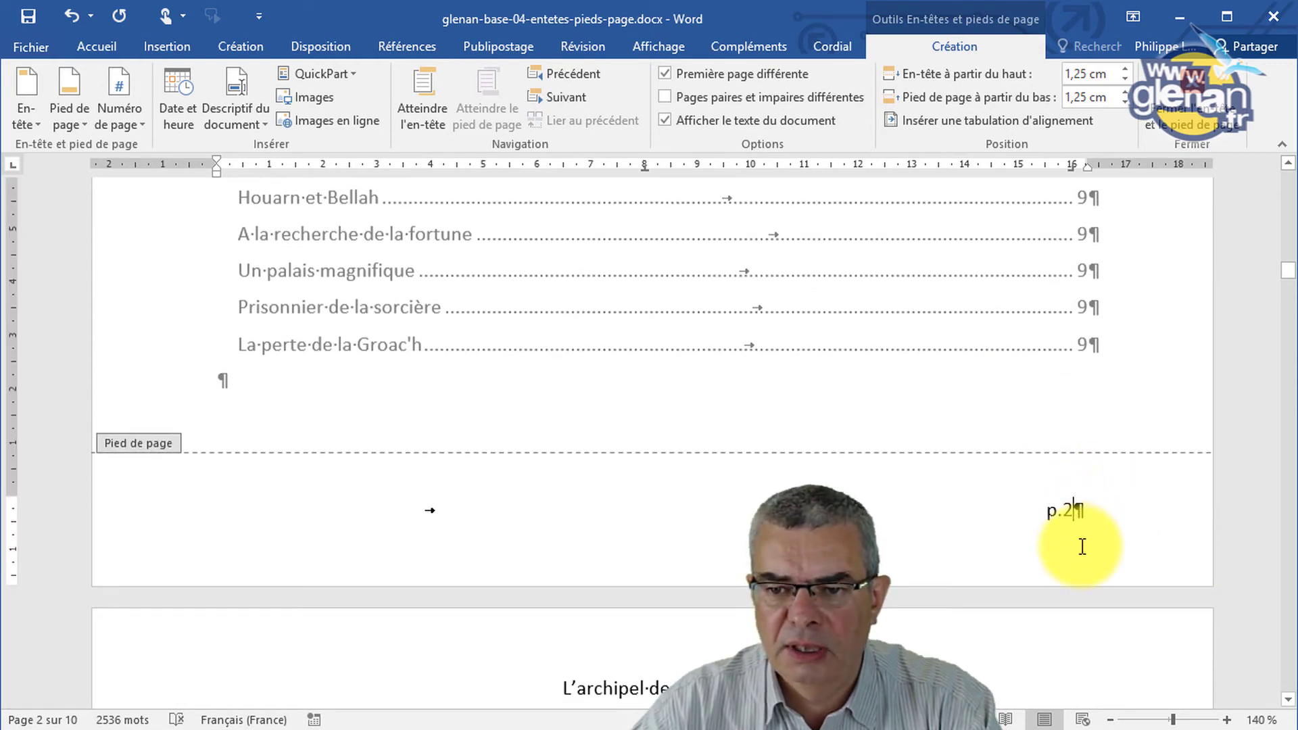
type("/")
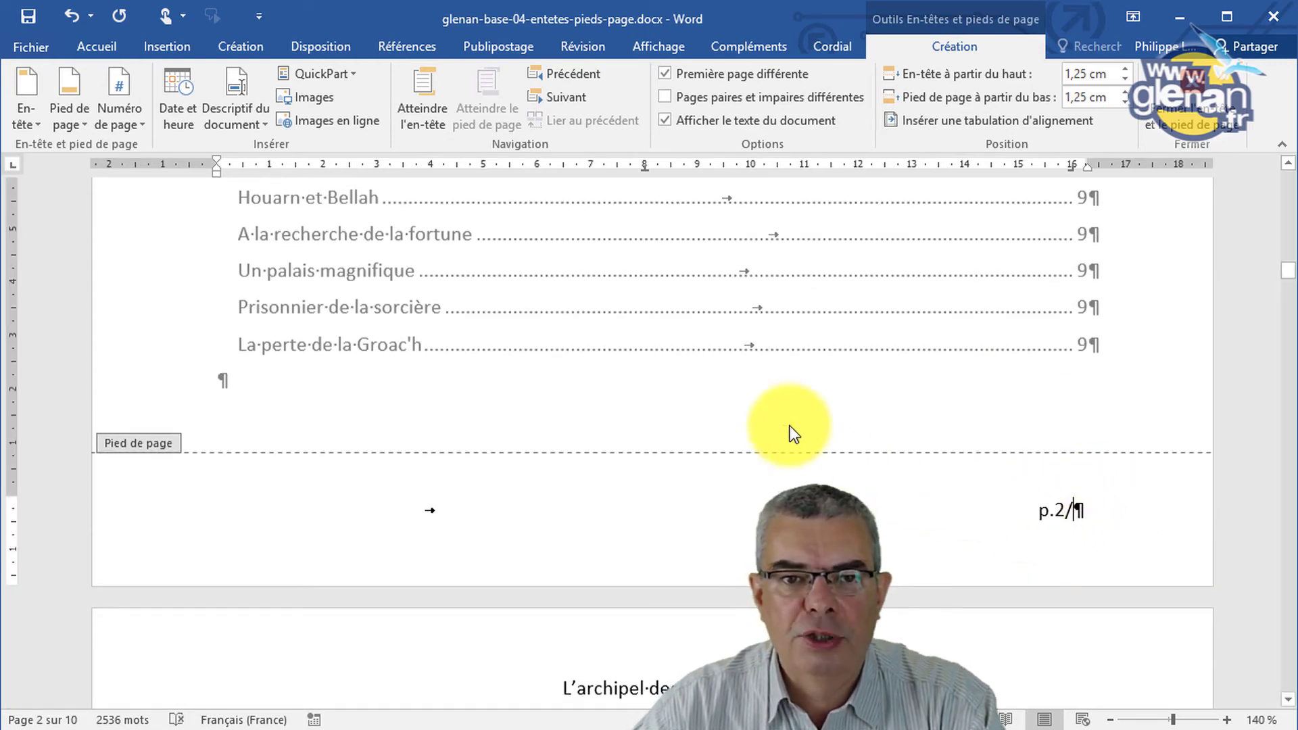
Insert a NumPages field after the slash so the page 2 footer reads p.2/10
left_click(324, 79)
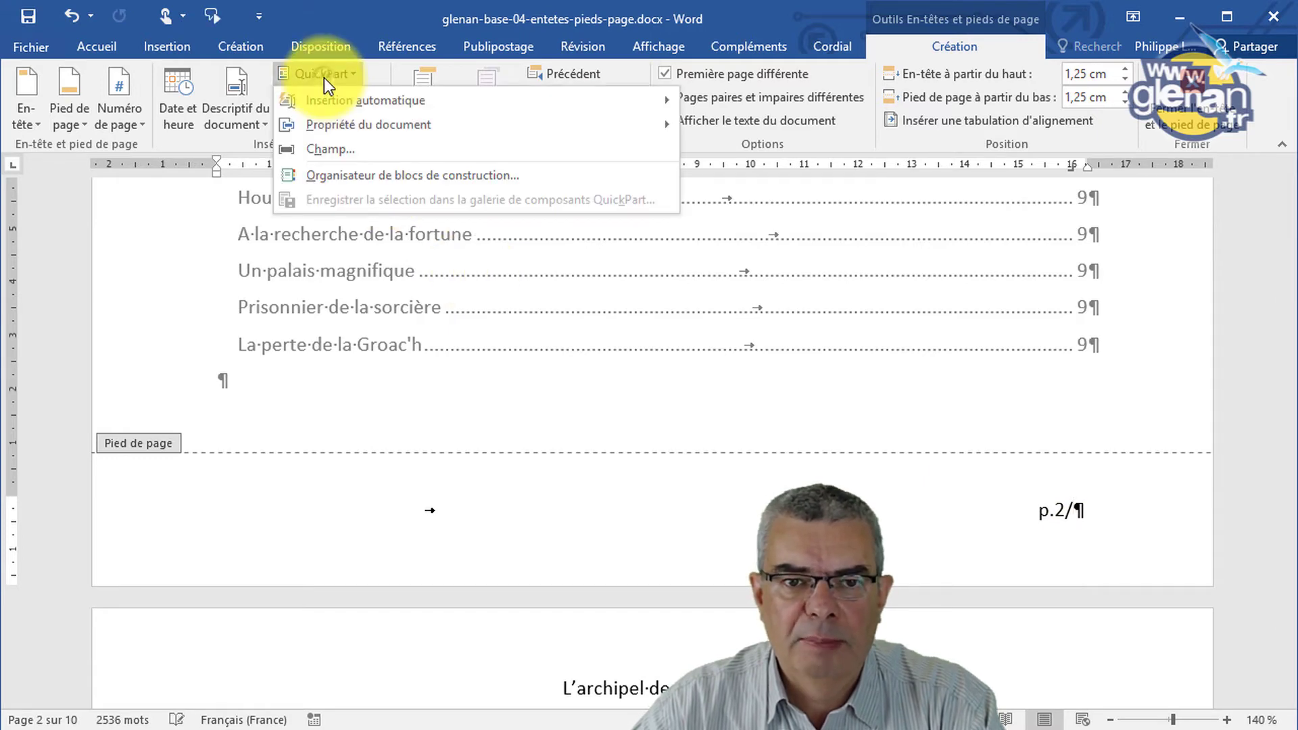
left_click(310, 150)
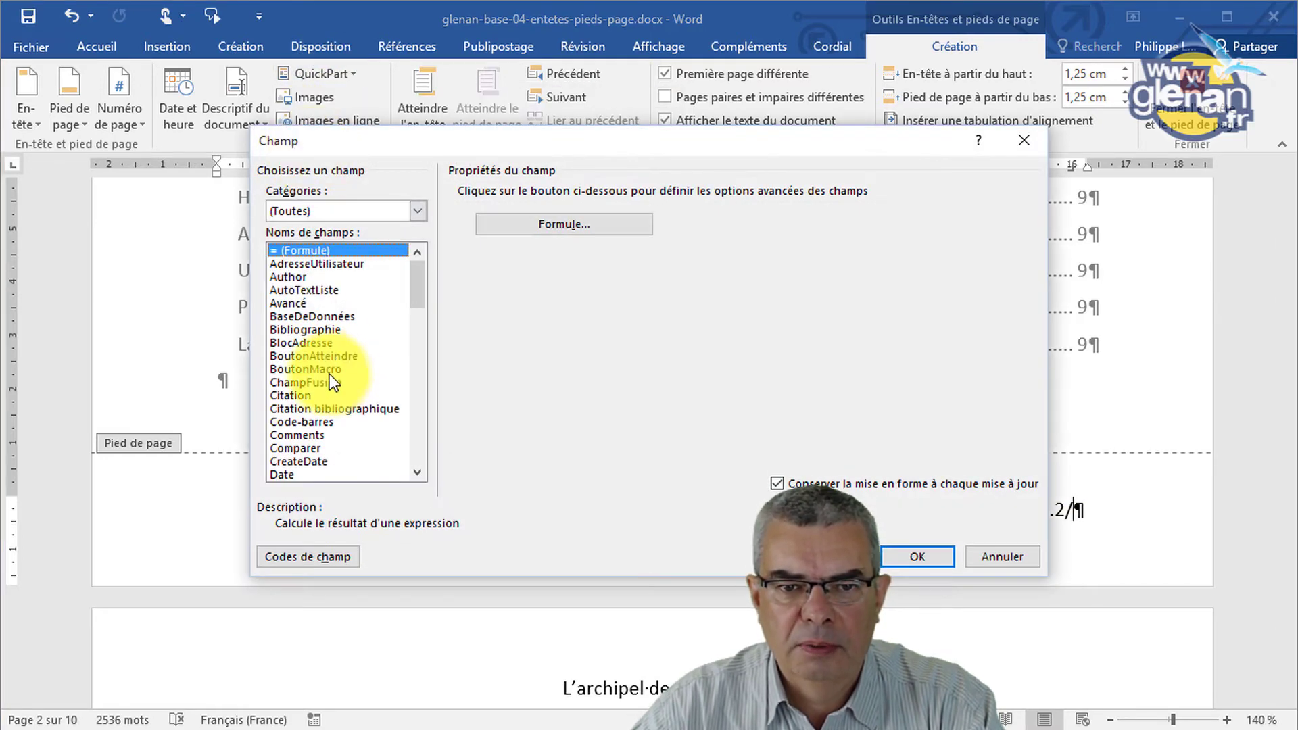
left_click(421, 416)
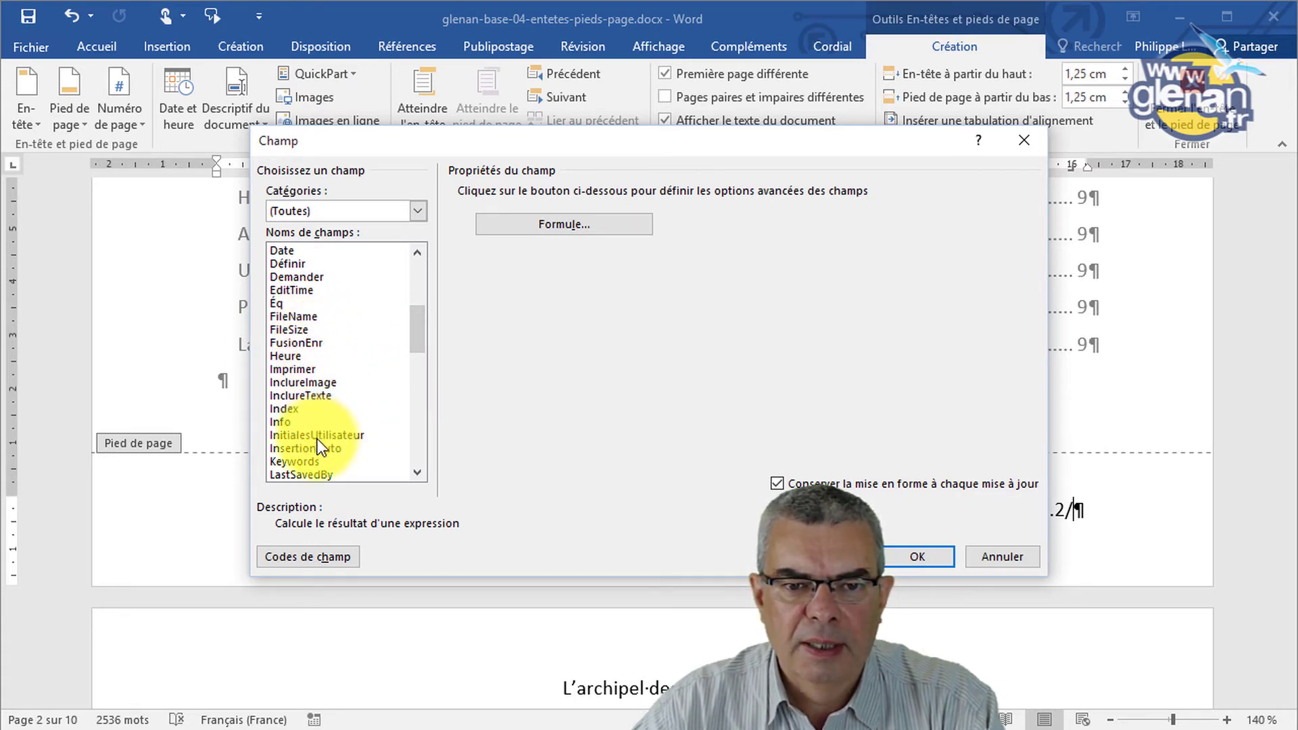
left_click(421, 440)
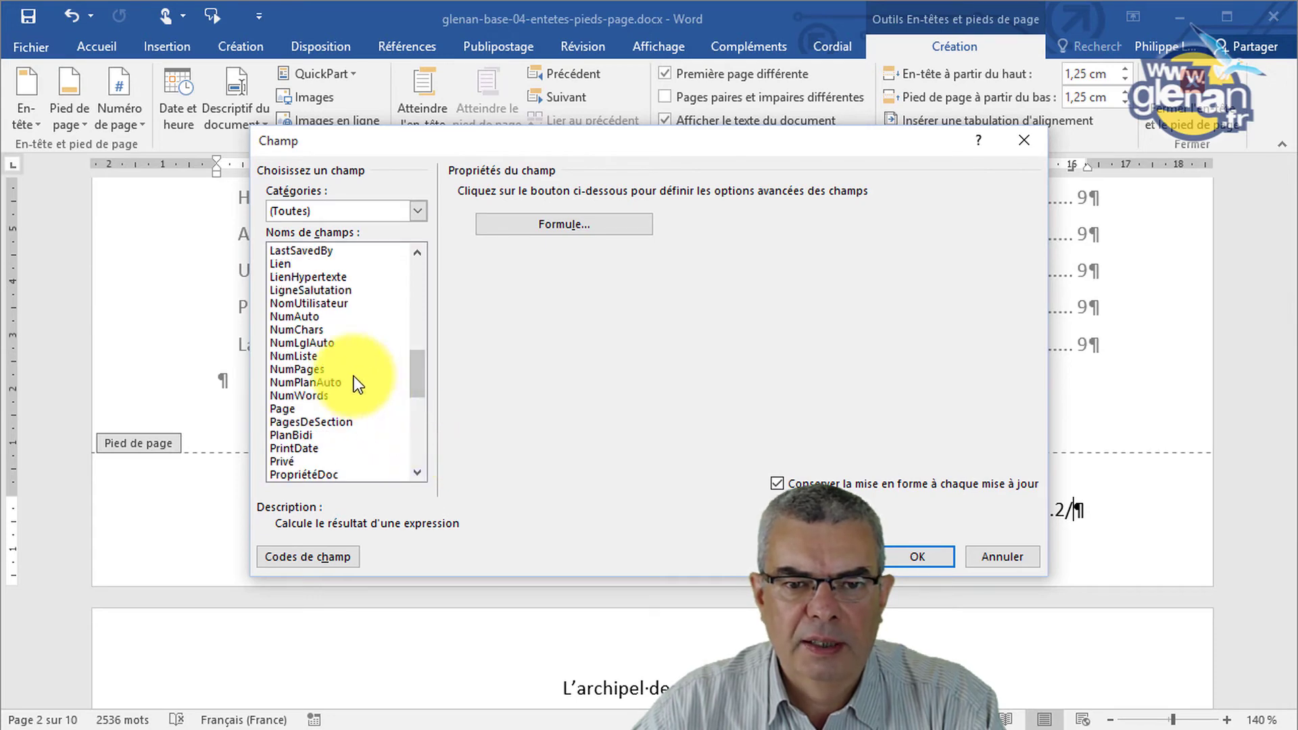
left_click(297, 369)
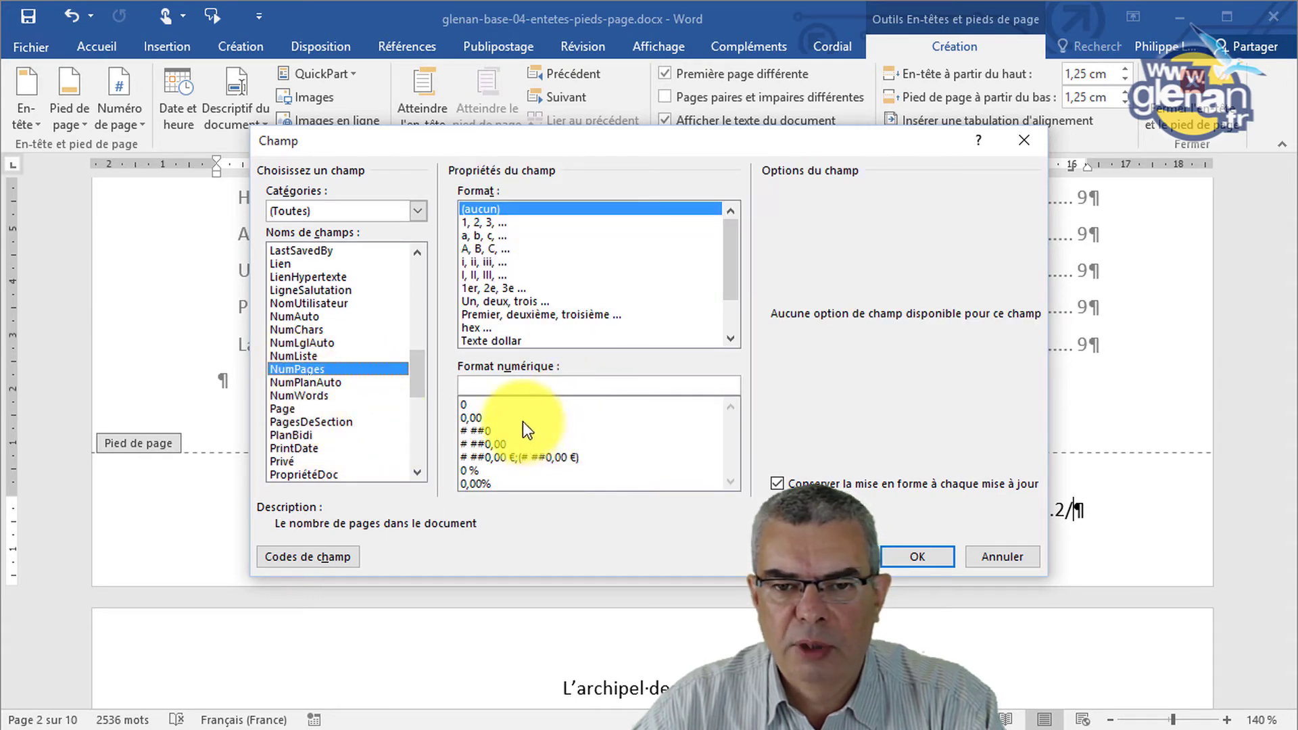
left_click(926, 557)
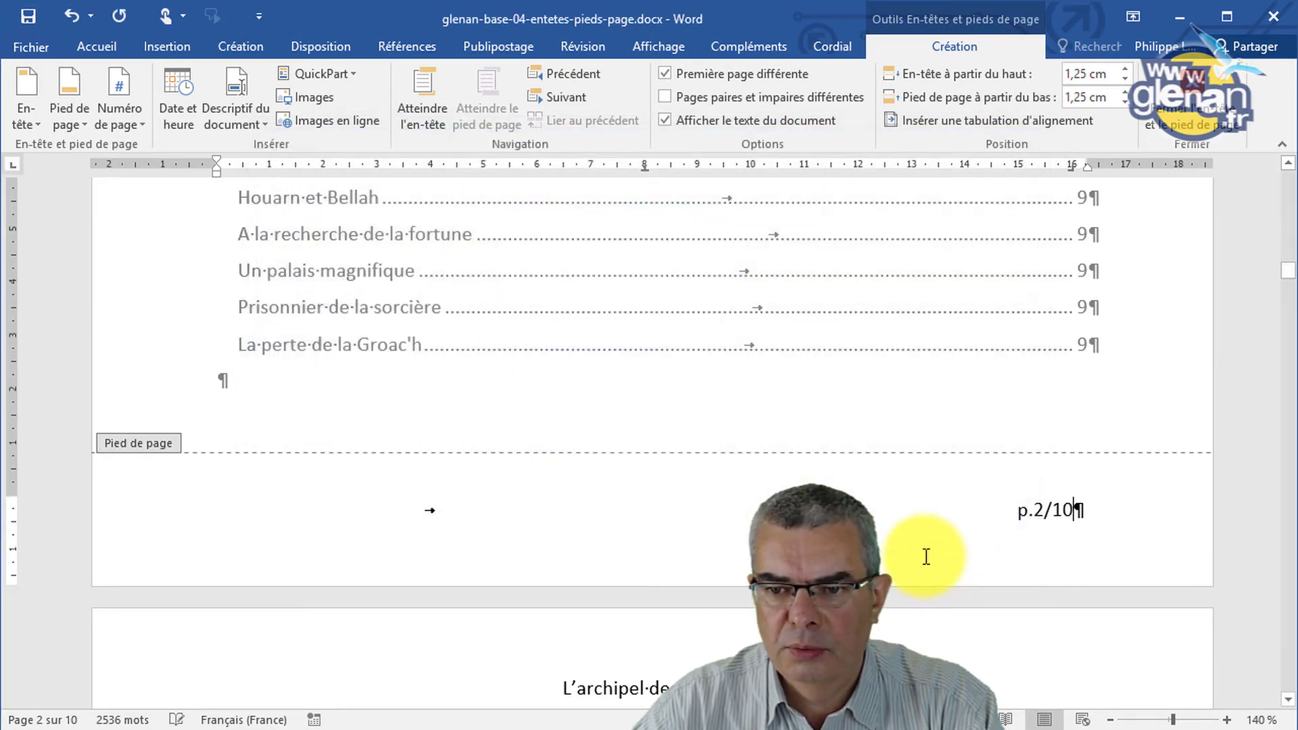
Type the author's full name at the footer's centre position, ahead of p.2/10
left_click_drag(1136, 507, 1032, 506)
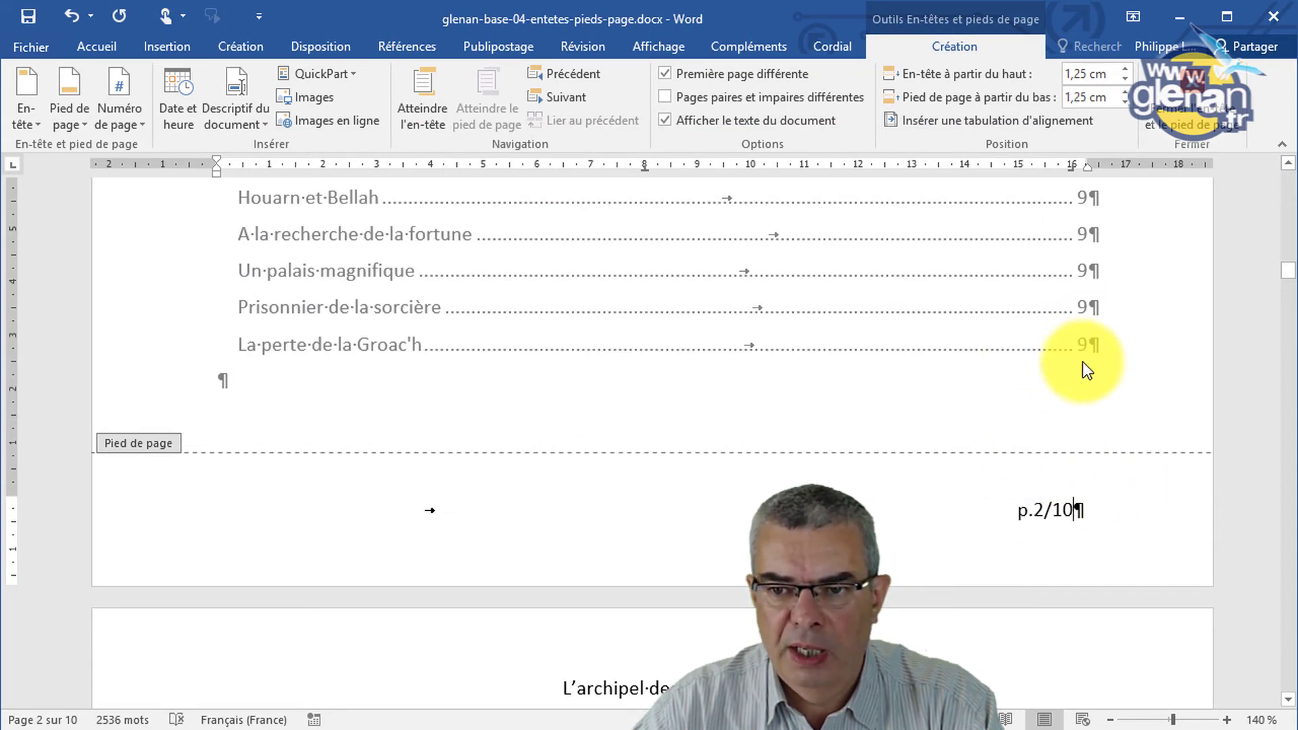
mouse_move(1051, 512)
left_mouse_down()
mouse_move(1090, 517)
mouse_move(997, 528)
left_mouse_up()
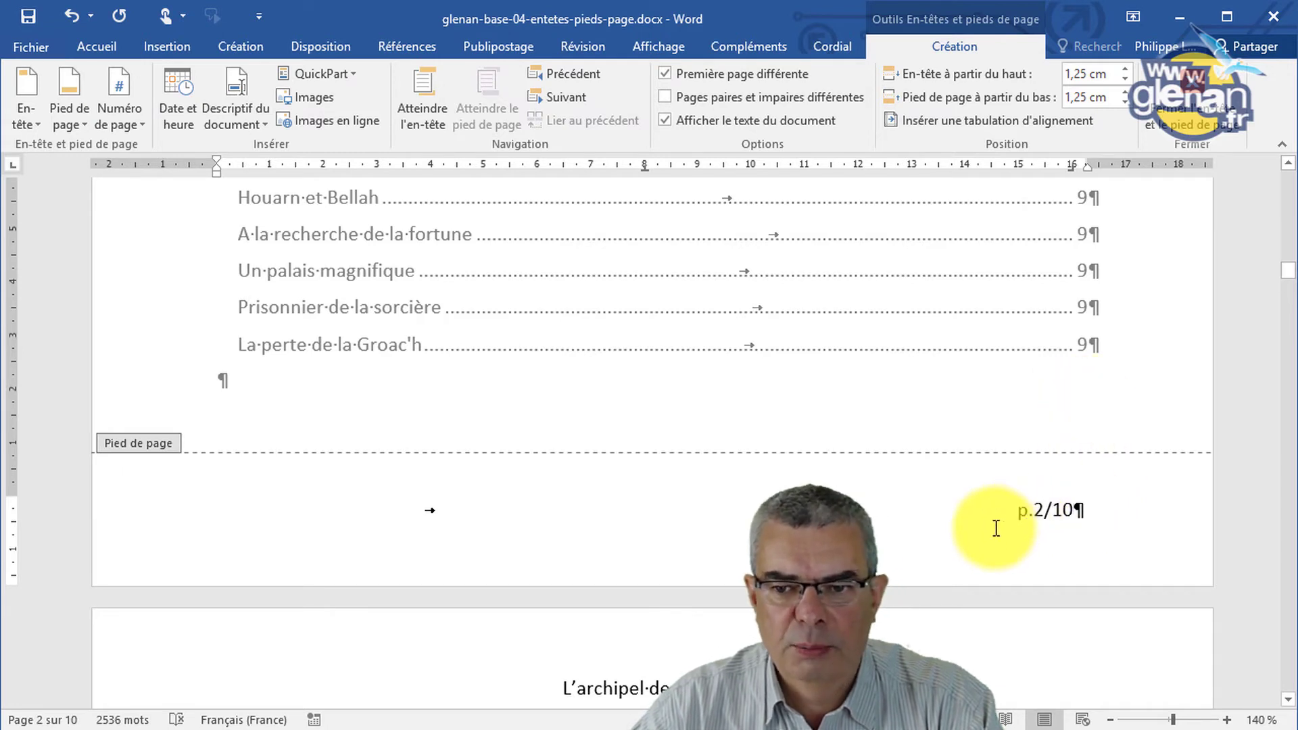
left_click(690, 511)
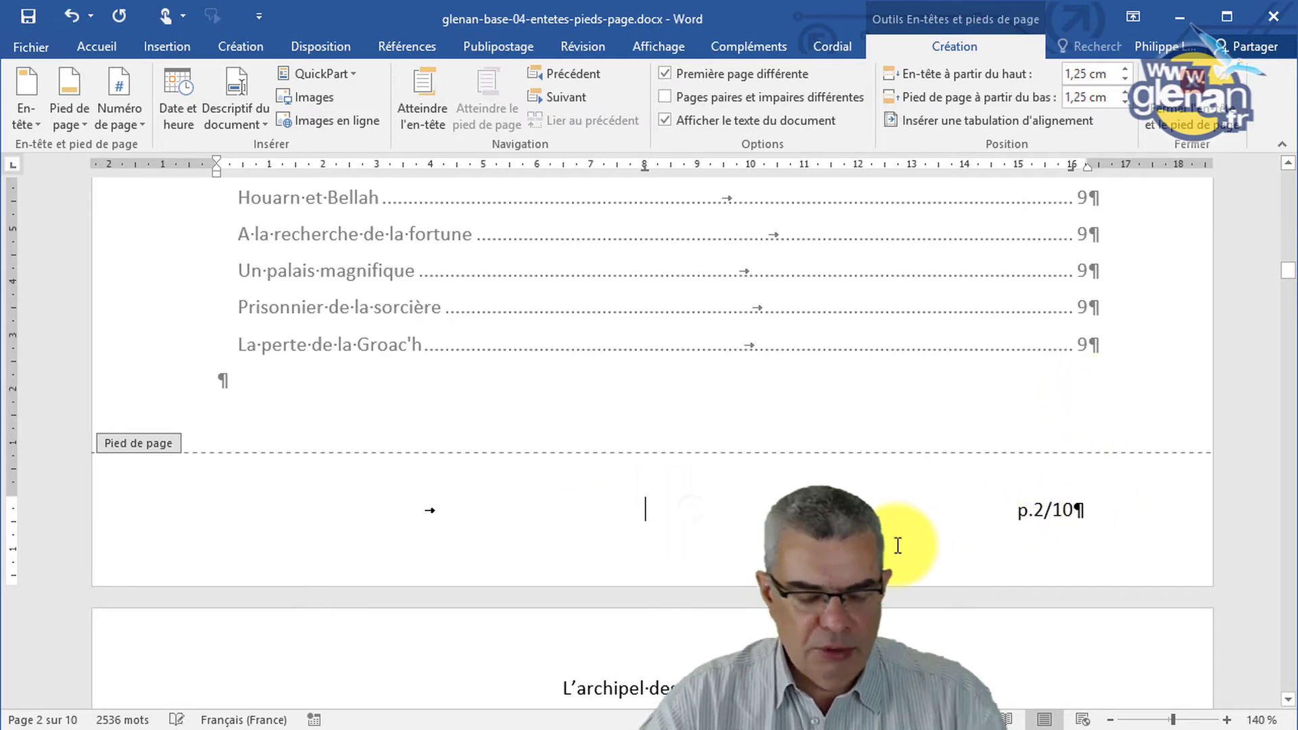
type("Phil")
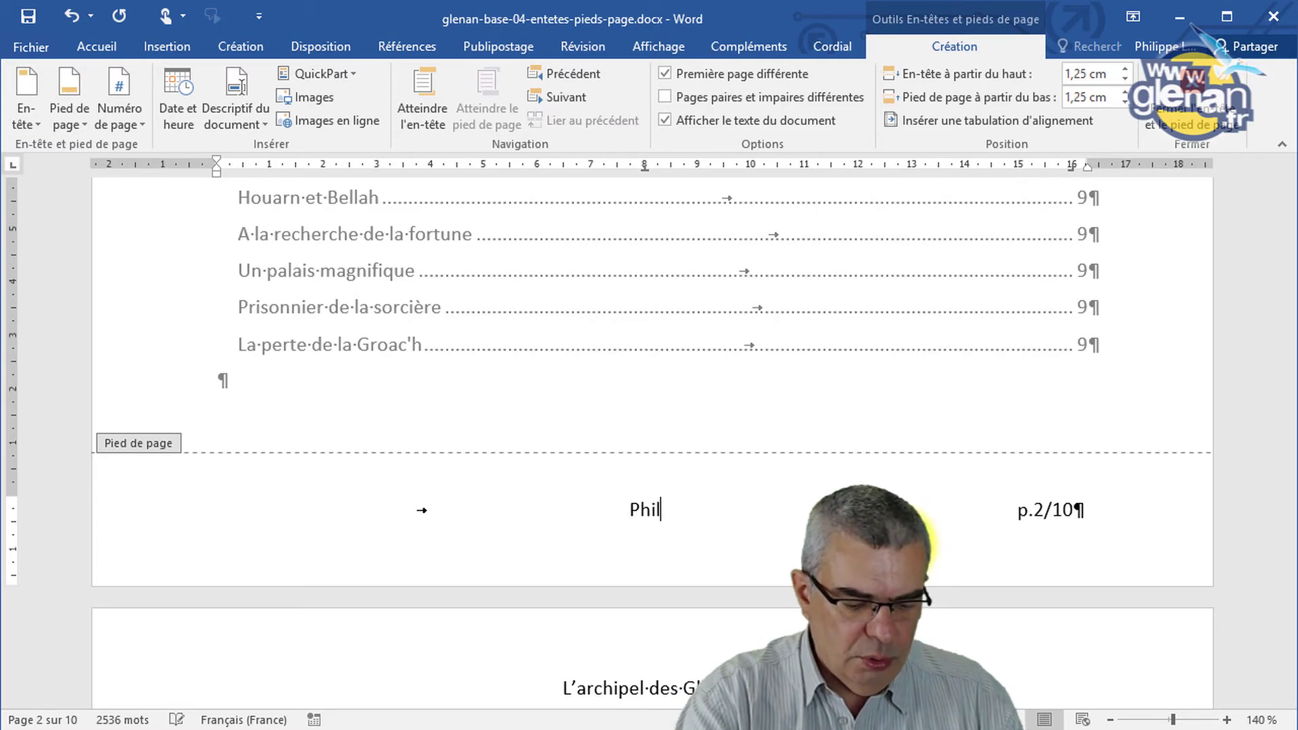
type("ippe")
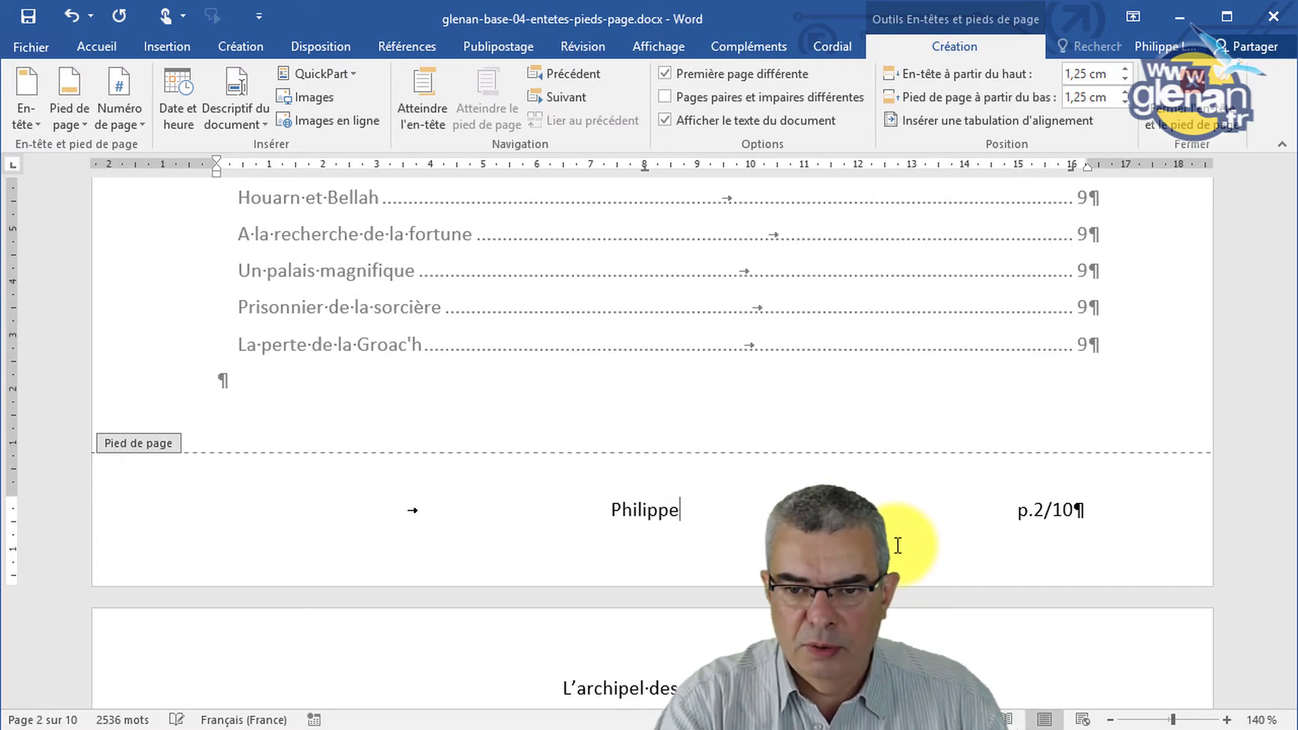
type(" L")
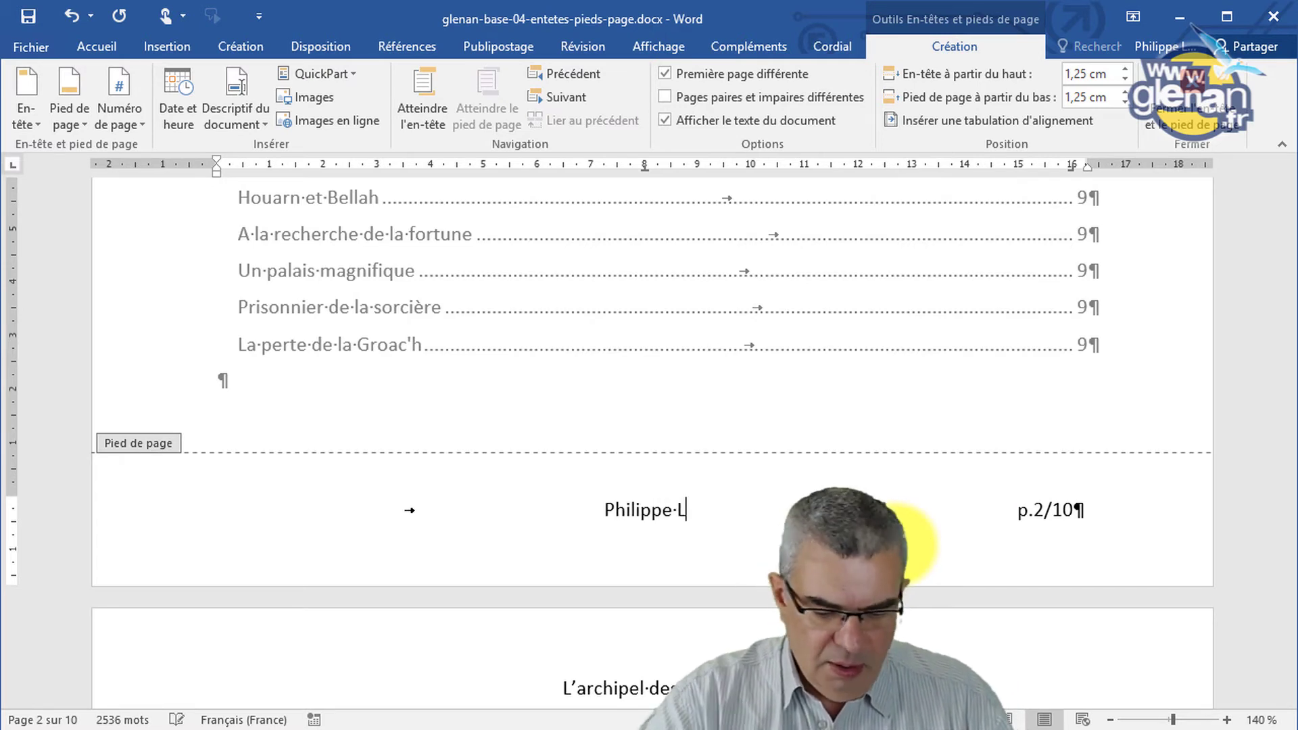
type("ÉOST")
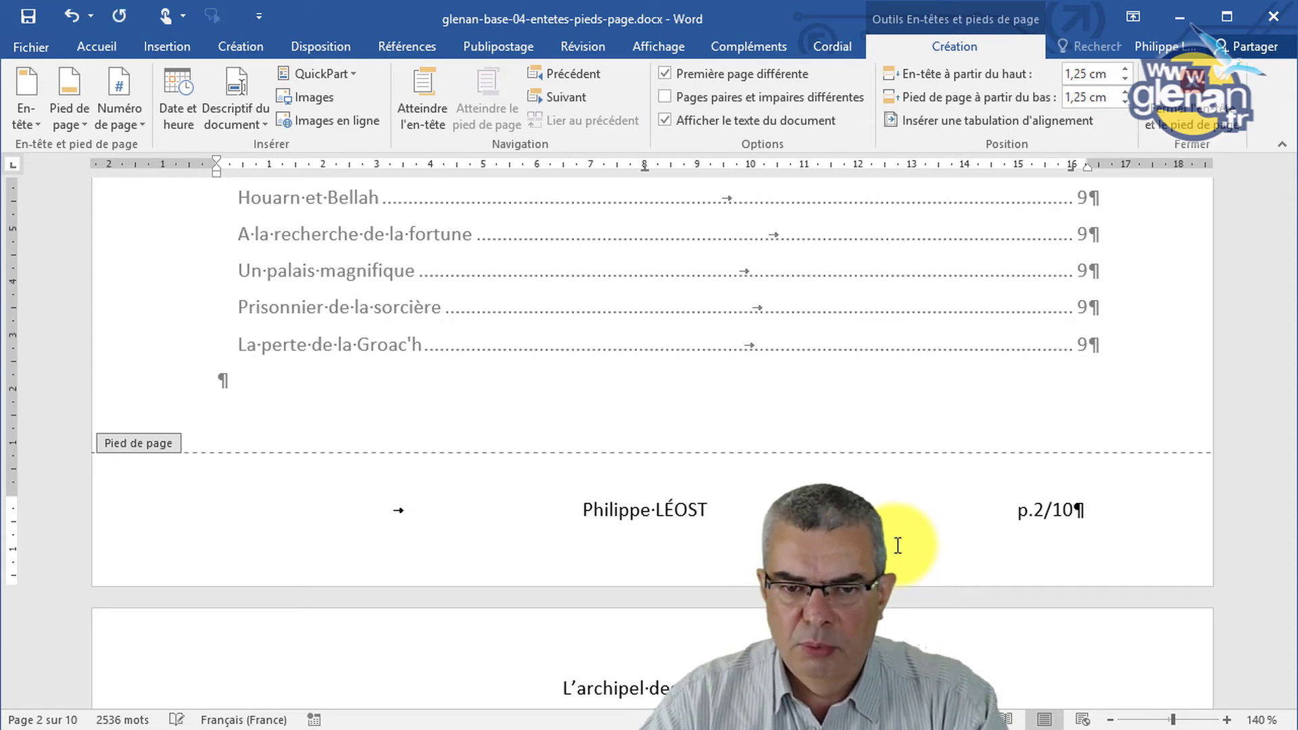
left_click(244, 534)
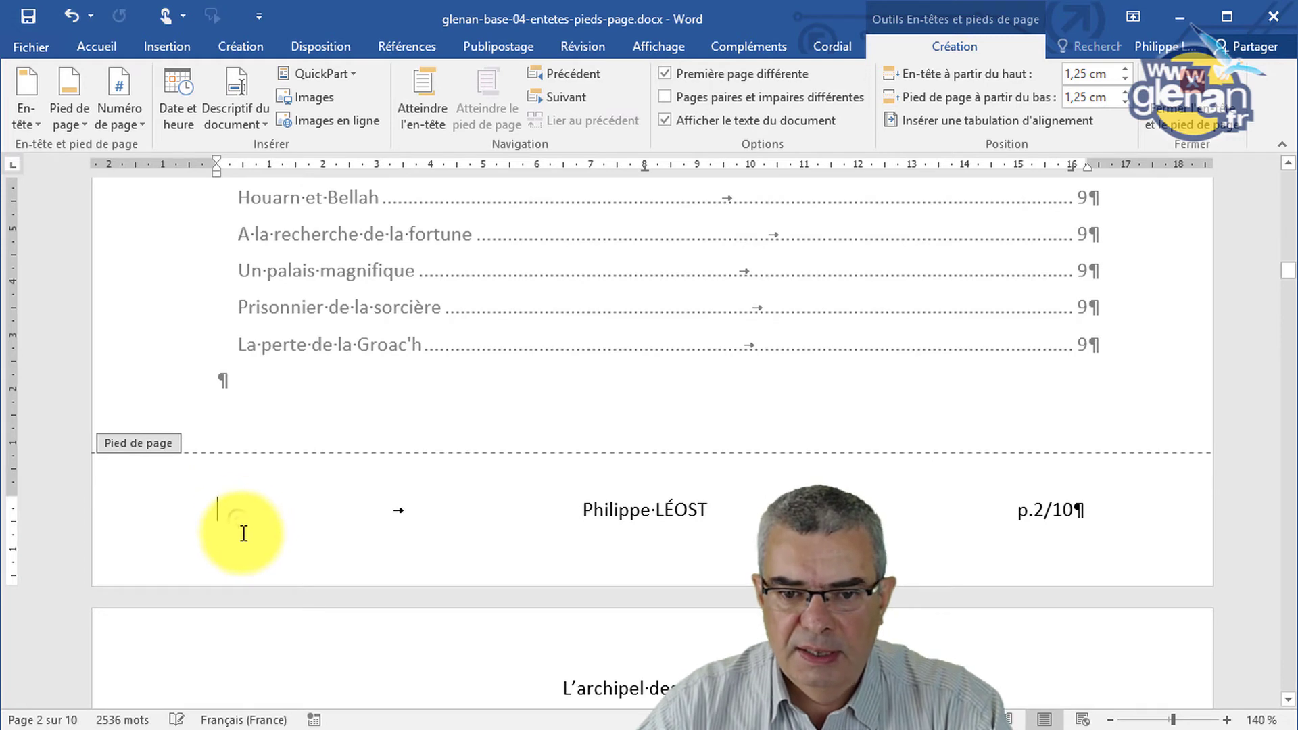
scroll(245, 535, "down", 1)
scroll(325, 539, "down", 2)
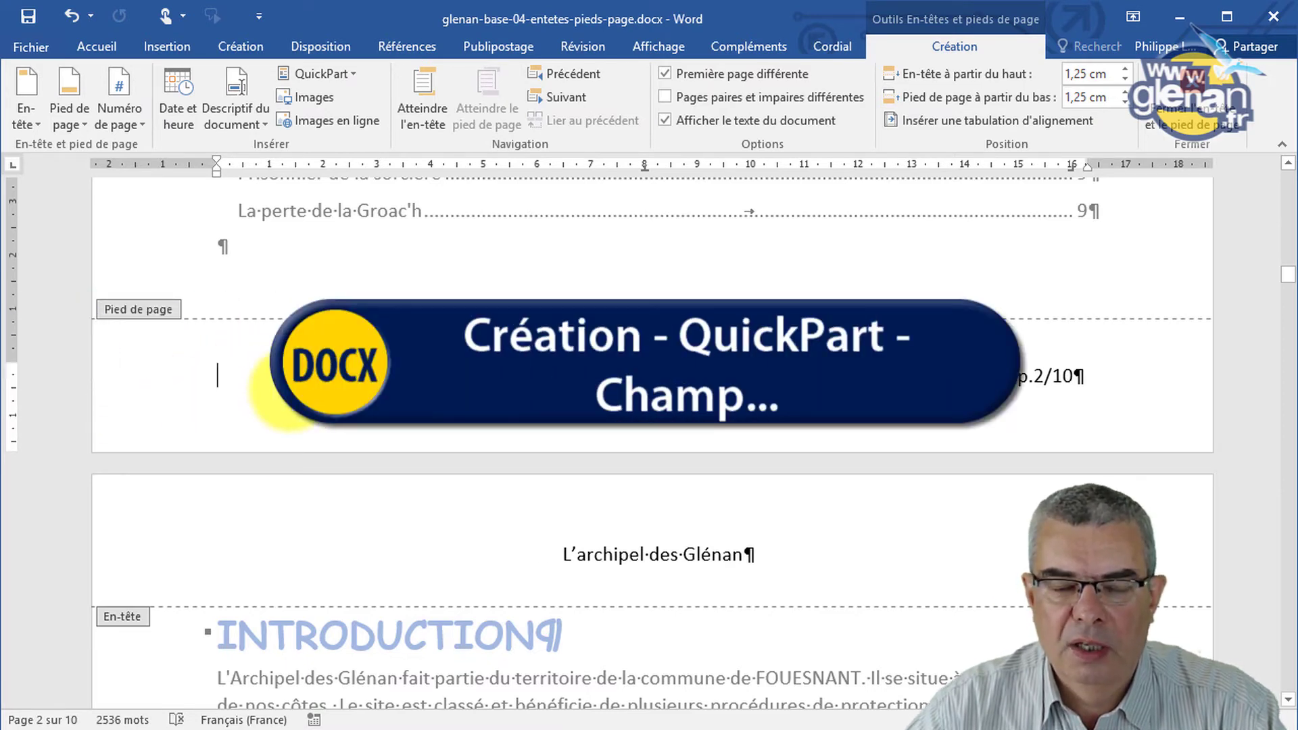
scroll(277, 404, "up", 3)
scroll(278, 405, "up", 4)
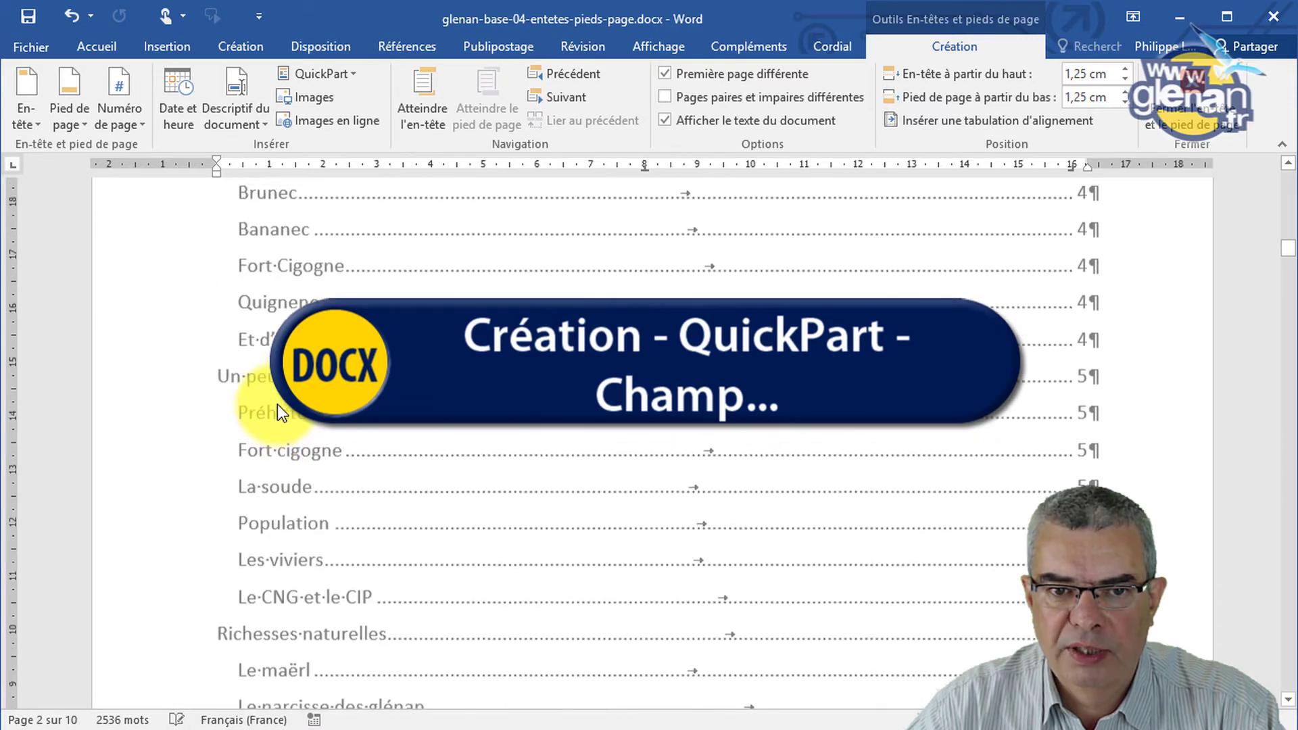
scroll(277, 405, "up", 4)
scroll(278, 404, "up", 4)
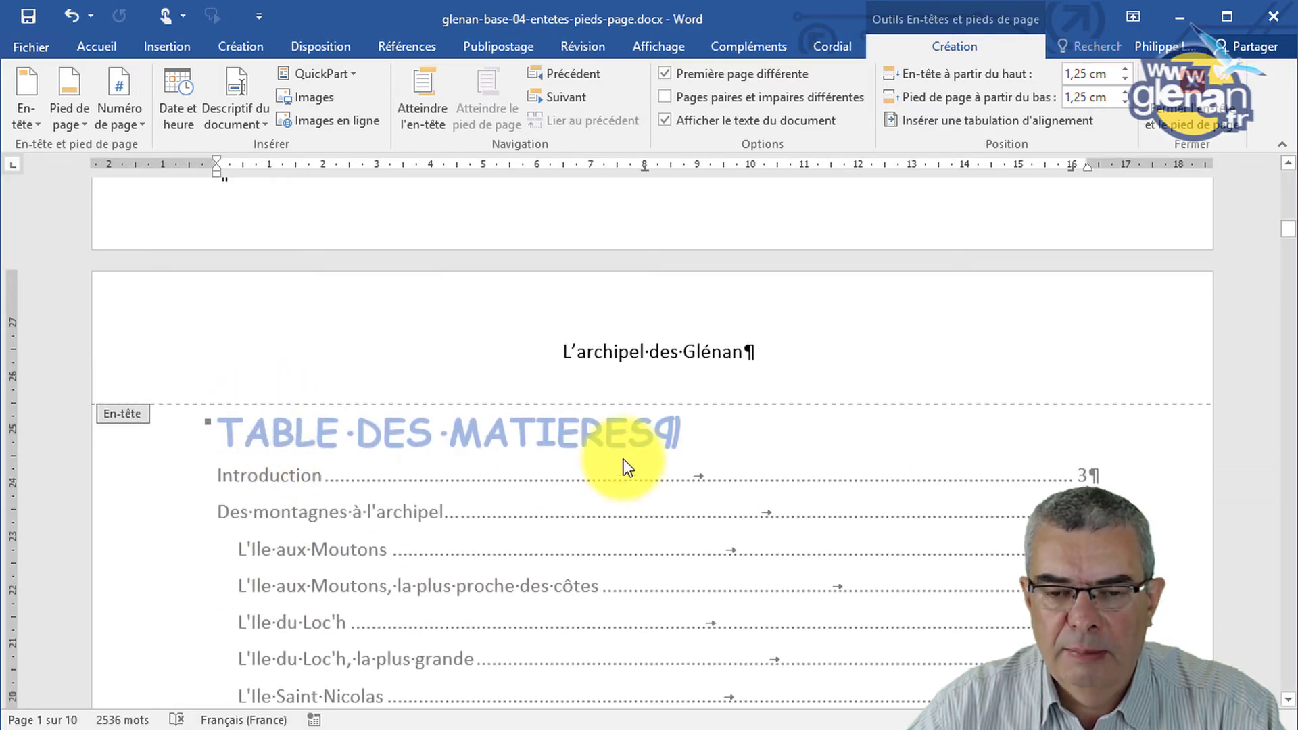
scroll(624, 466, "down", 4)
scroll(623, 467, "down", 6)
scroll(623, 467, "down", 3)
scroll(623, 467, "down", 3)
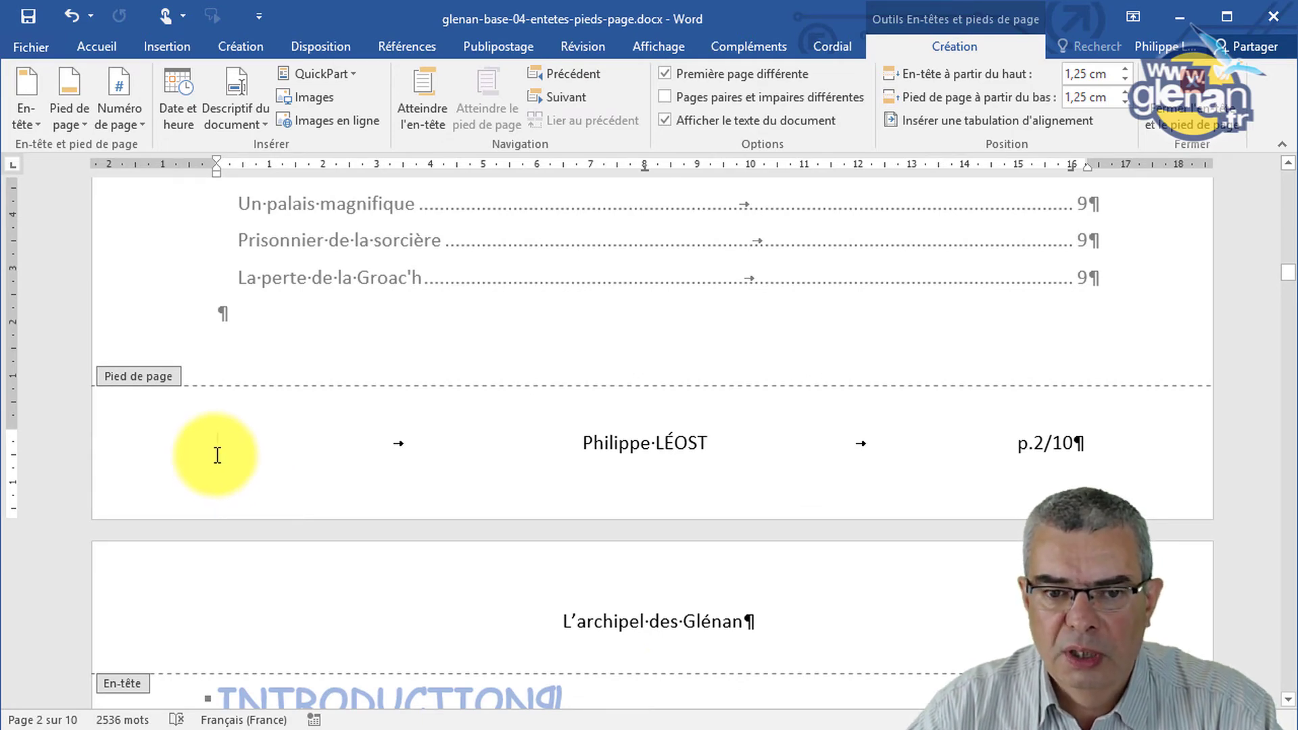
scroll(217, 467, "down", 3)
scroll(217, 466, "up", 2)
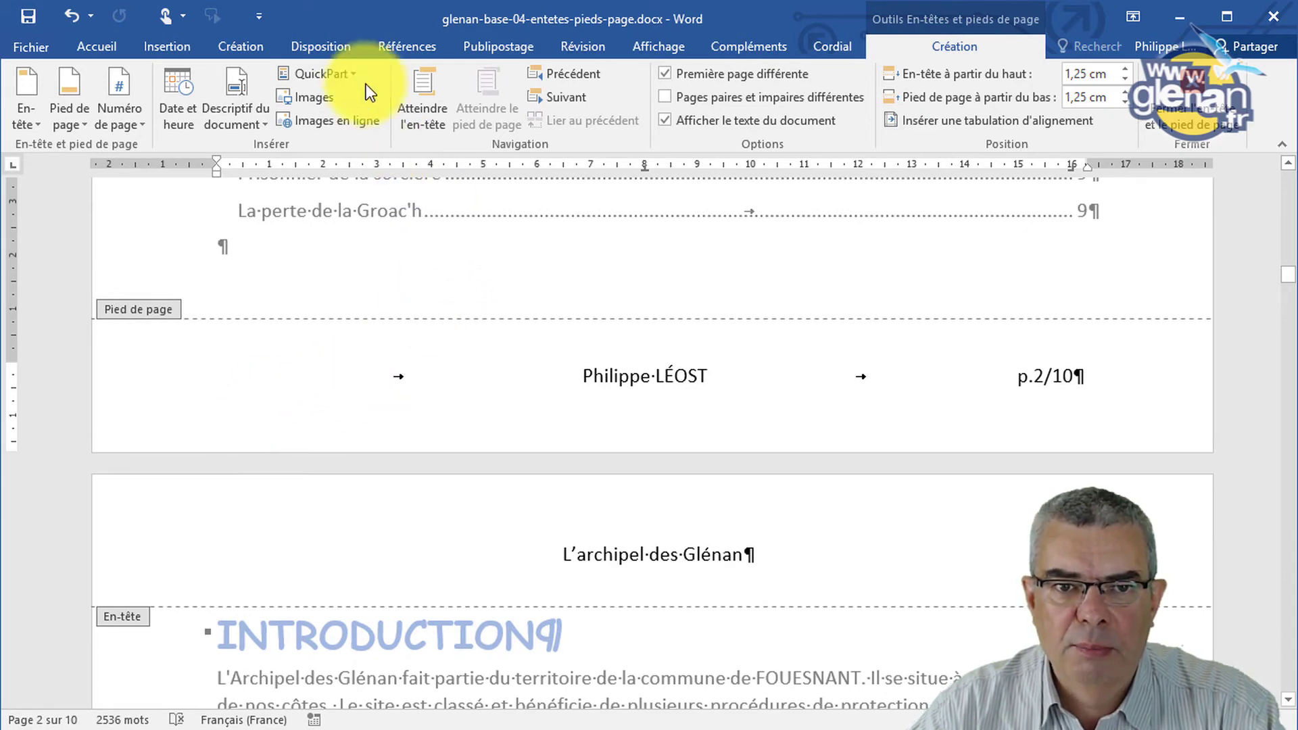
Open the Champ field dialog from QuickPart, move it aside, and scroll its field list
left_click(348, 70)
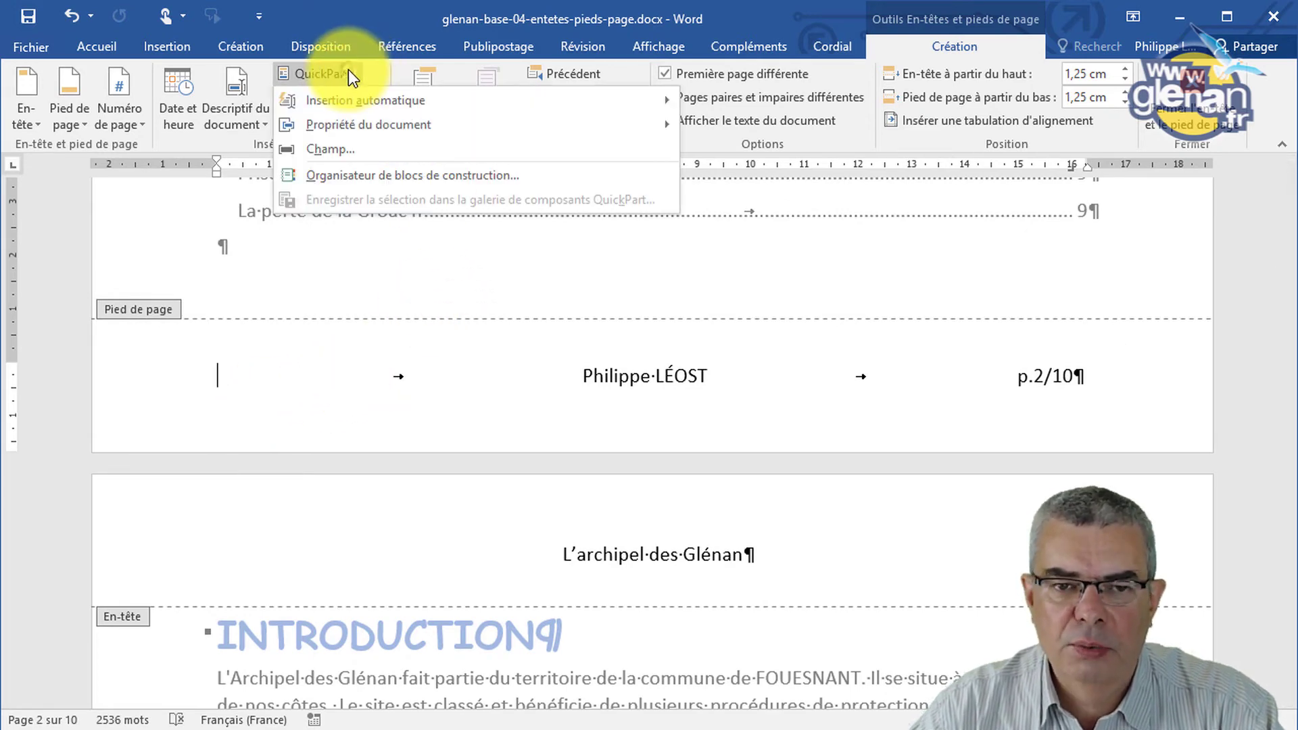
left_click(323, 150)
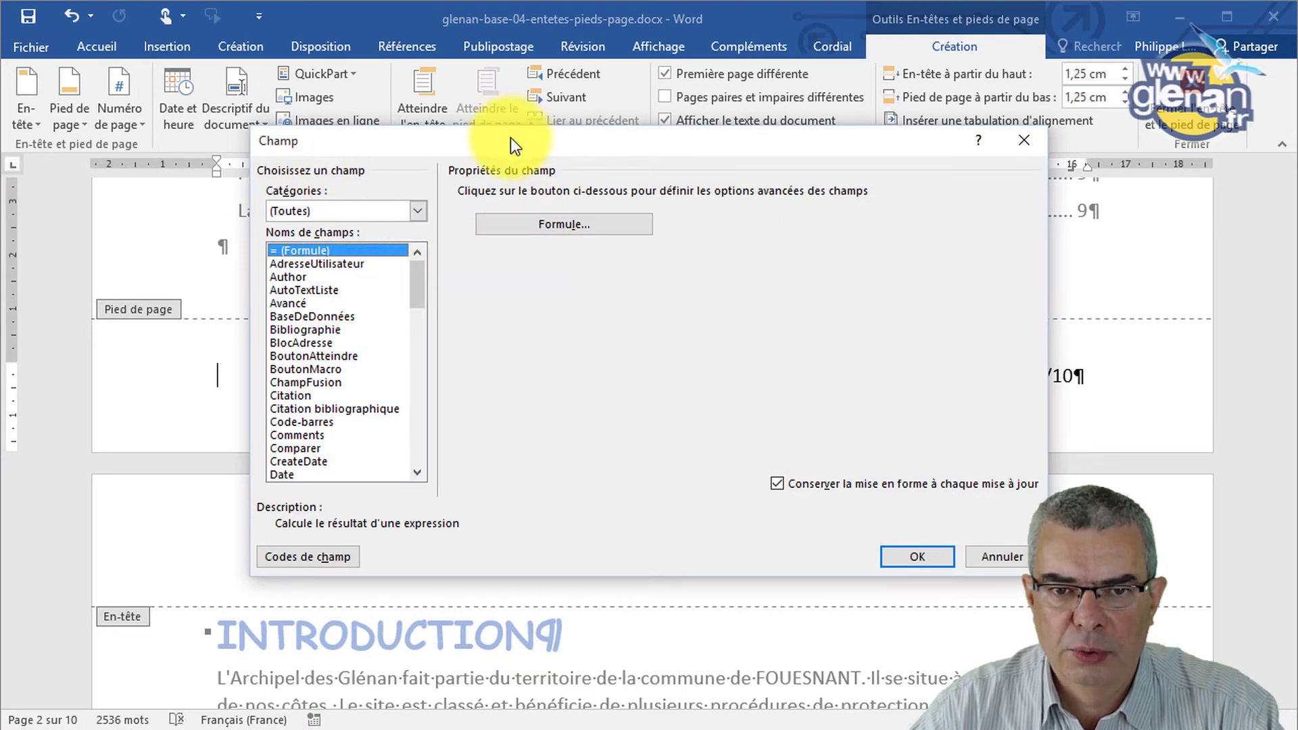
left_click_drag(492, 150, 609, 165)
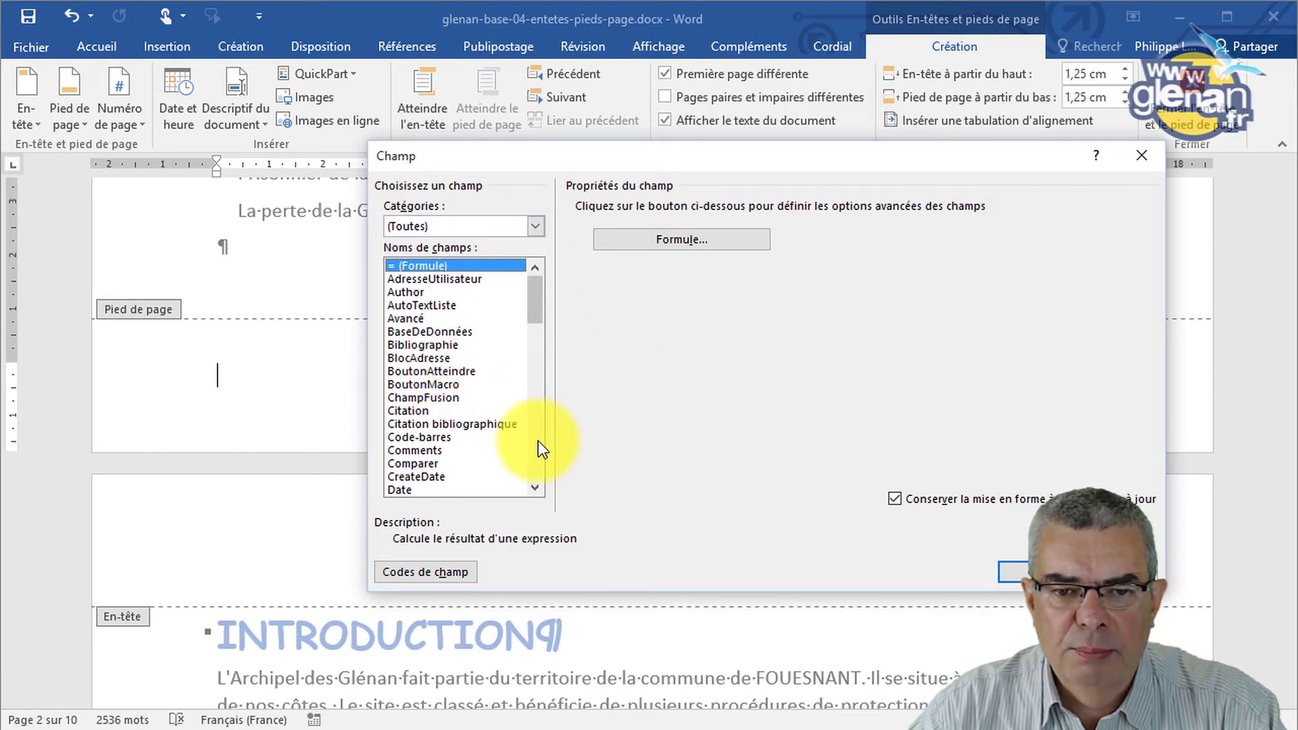
scroll(538, 441, "down", 6)
scroll(539, 441, "down", 6)
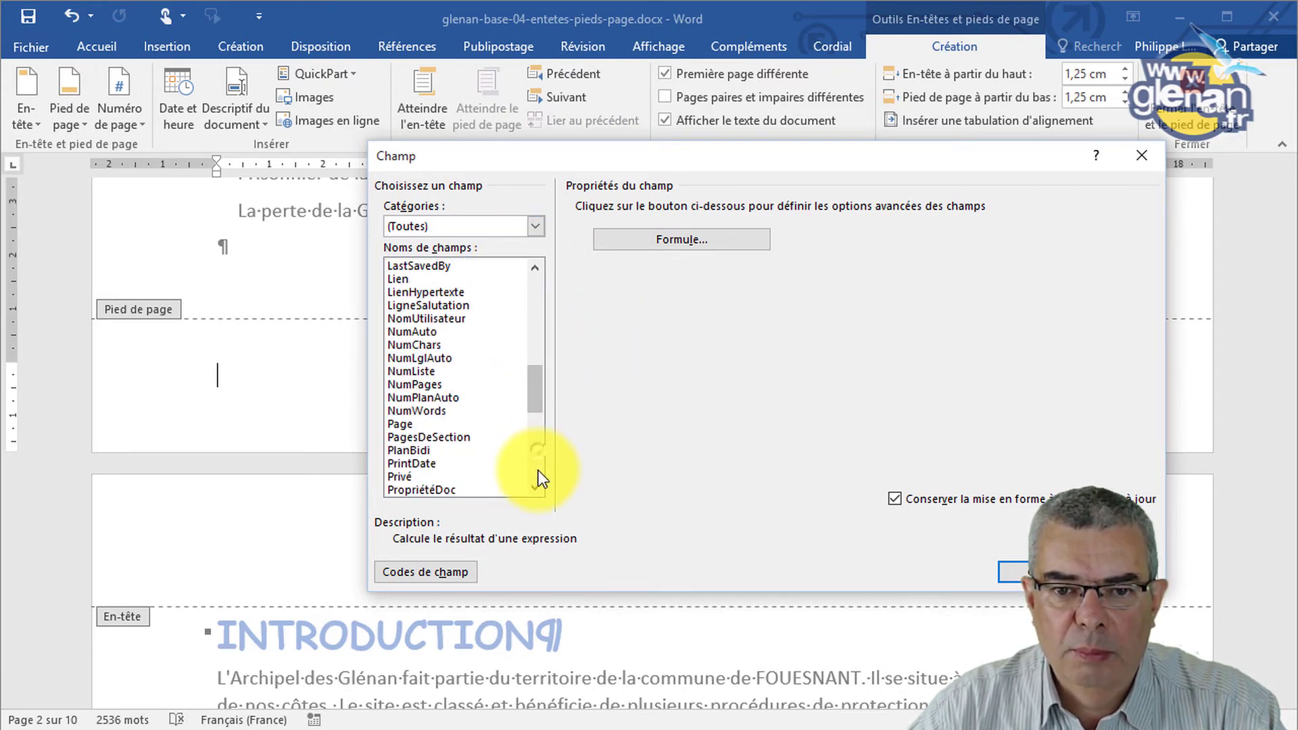
scroll(538, 469, "down", 6)
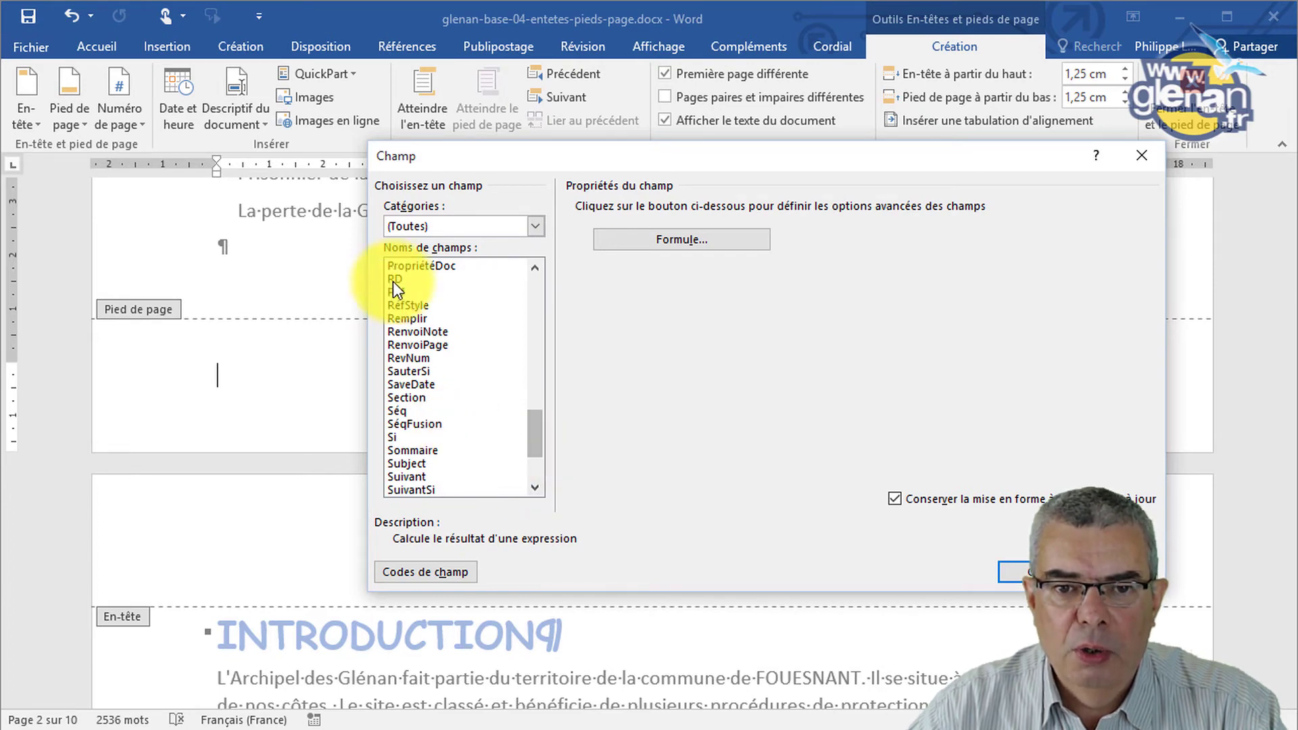
Insert a RéfStyle field for the Titre 1 style, showing 'Introduction' at the footer's left
left_click(419, 304)
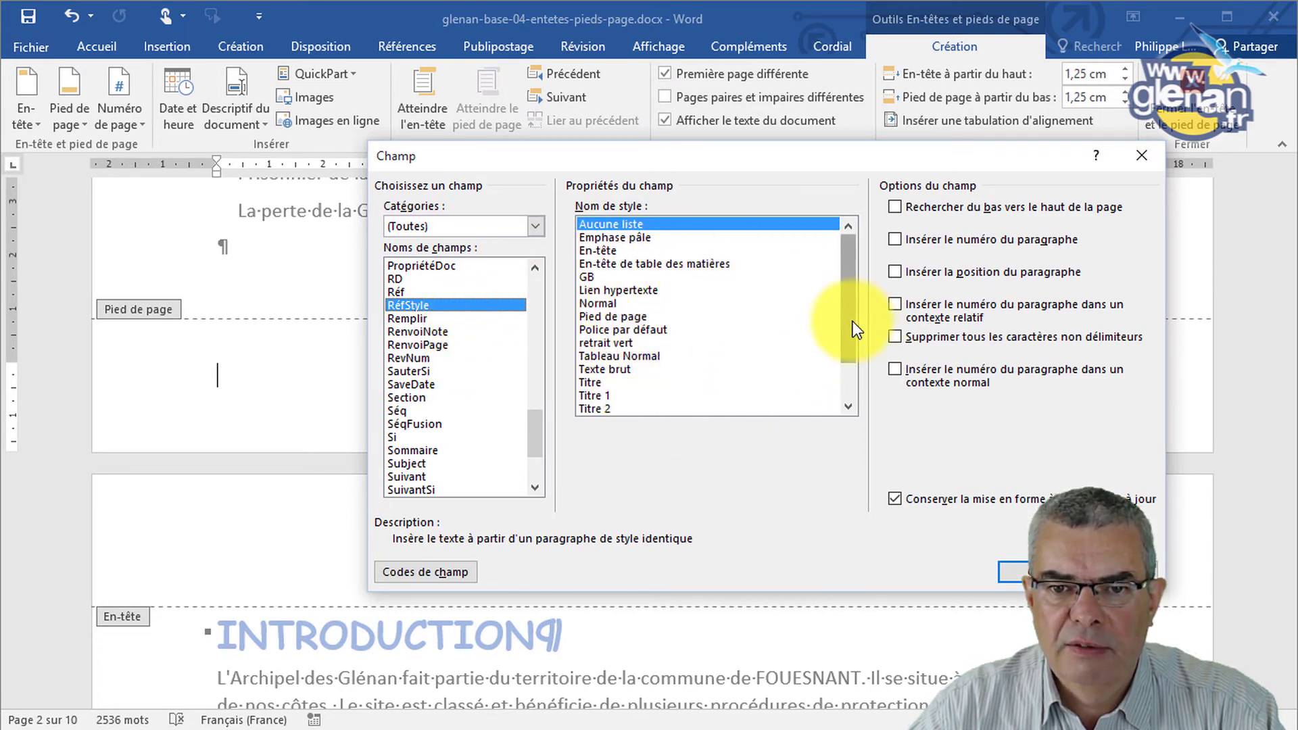
left_click(594, 277)
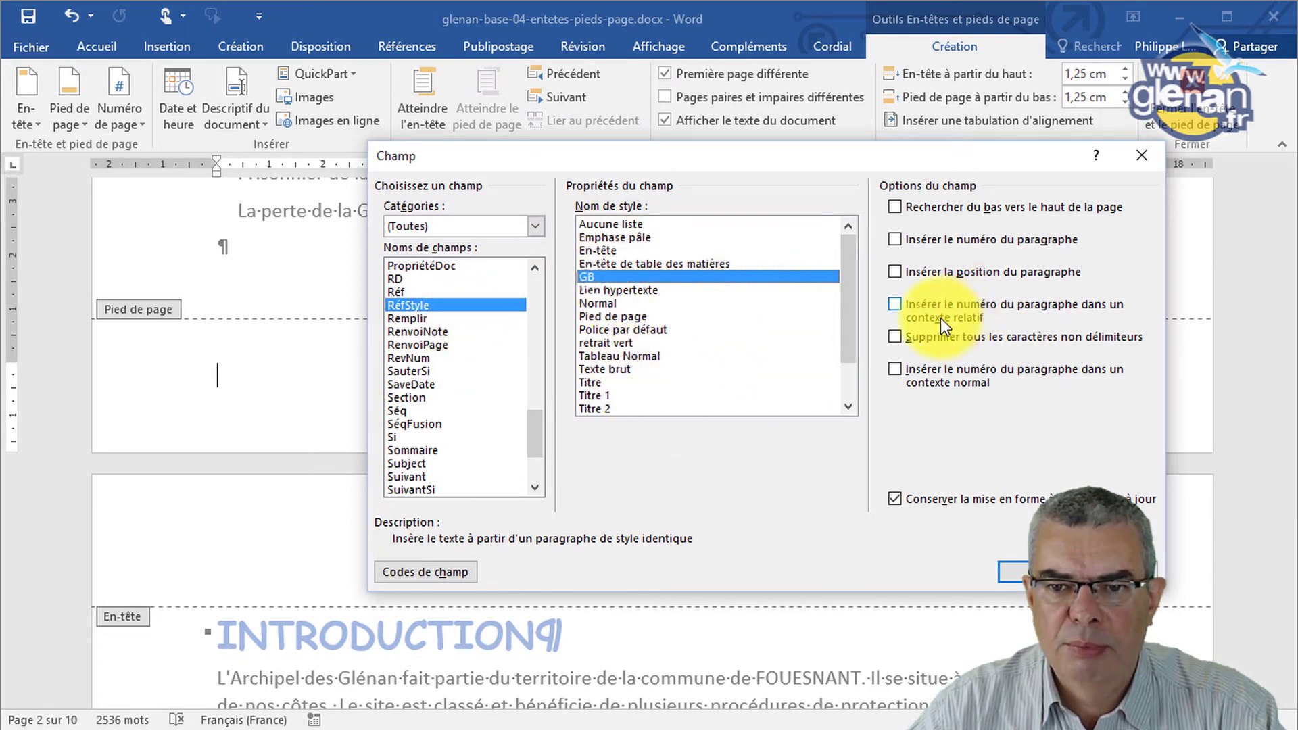
left_click_drag(850, 319, 841, 380)
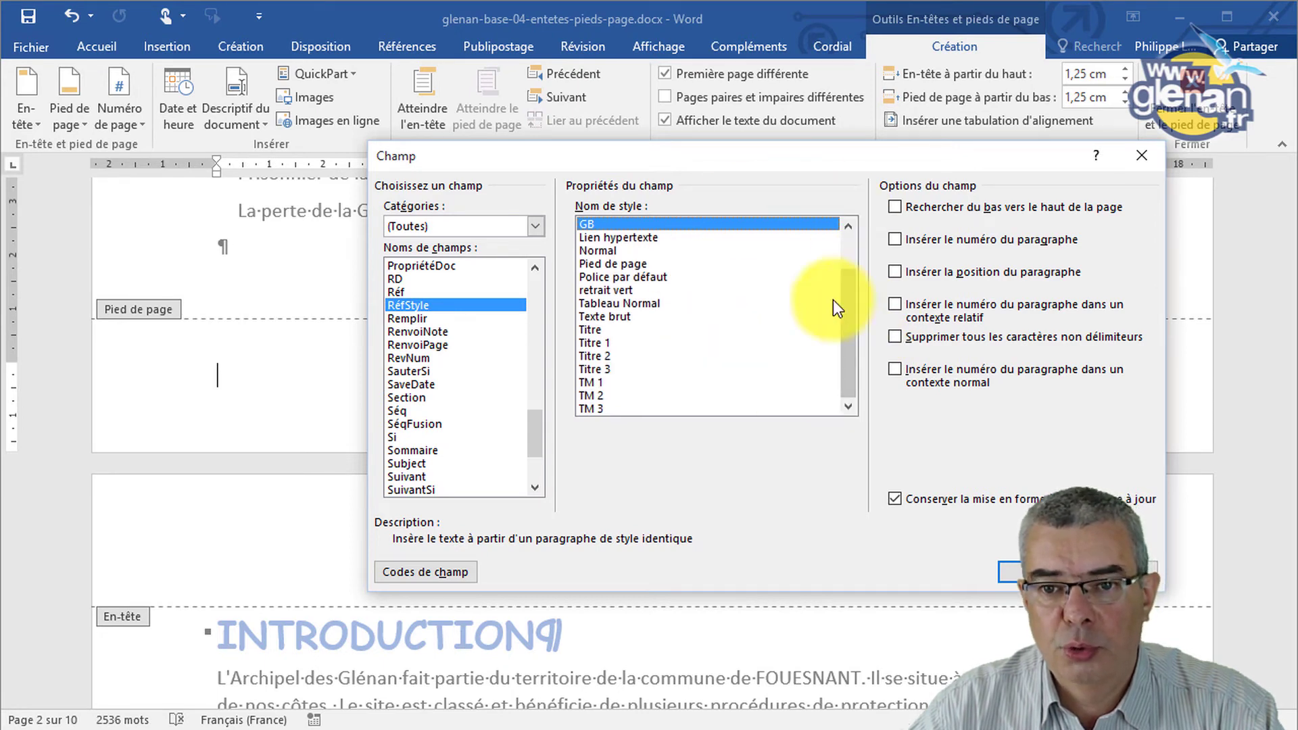
left_click_drag(849, 328, 871, 256)
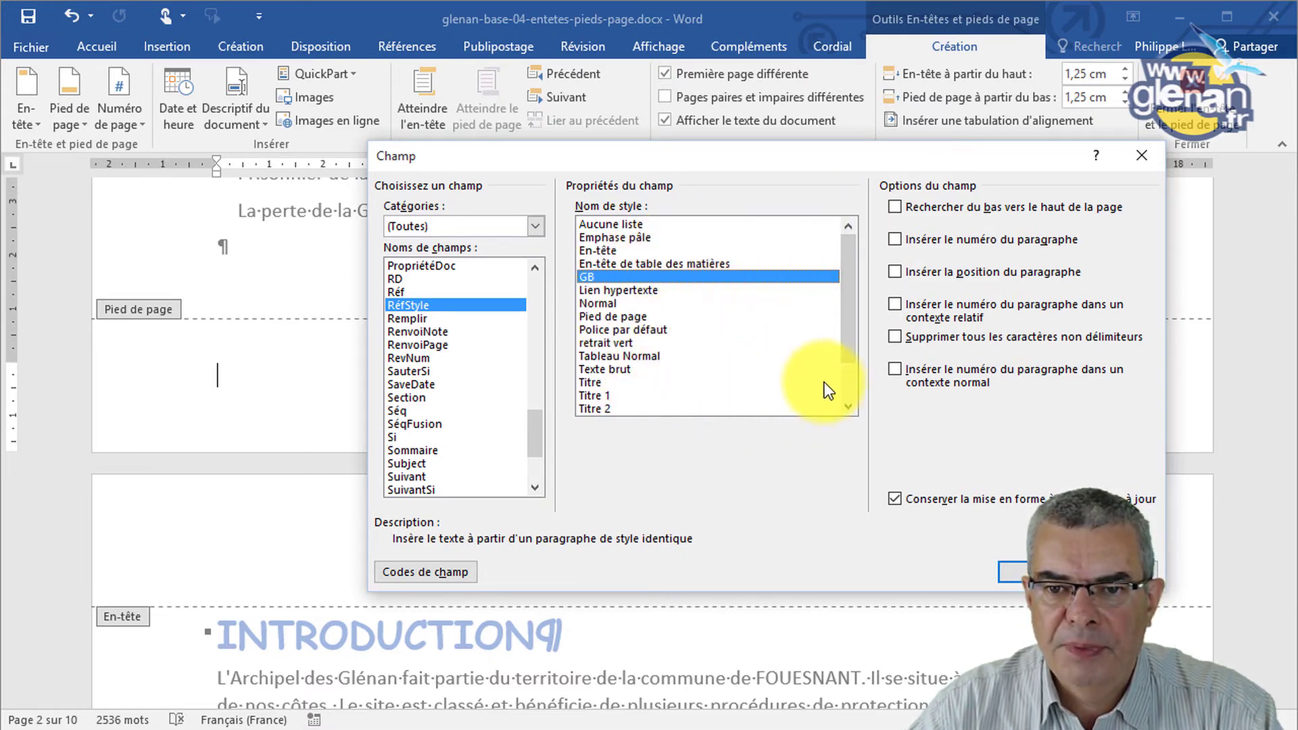
left_click(848, 407)
left_click(849, 409)
left_click(850, 408)
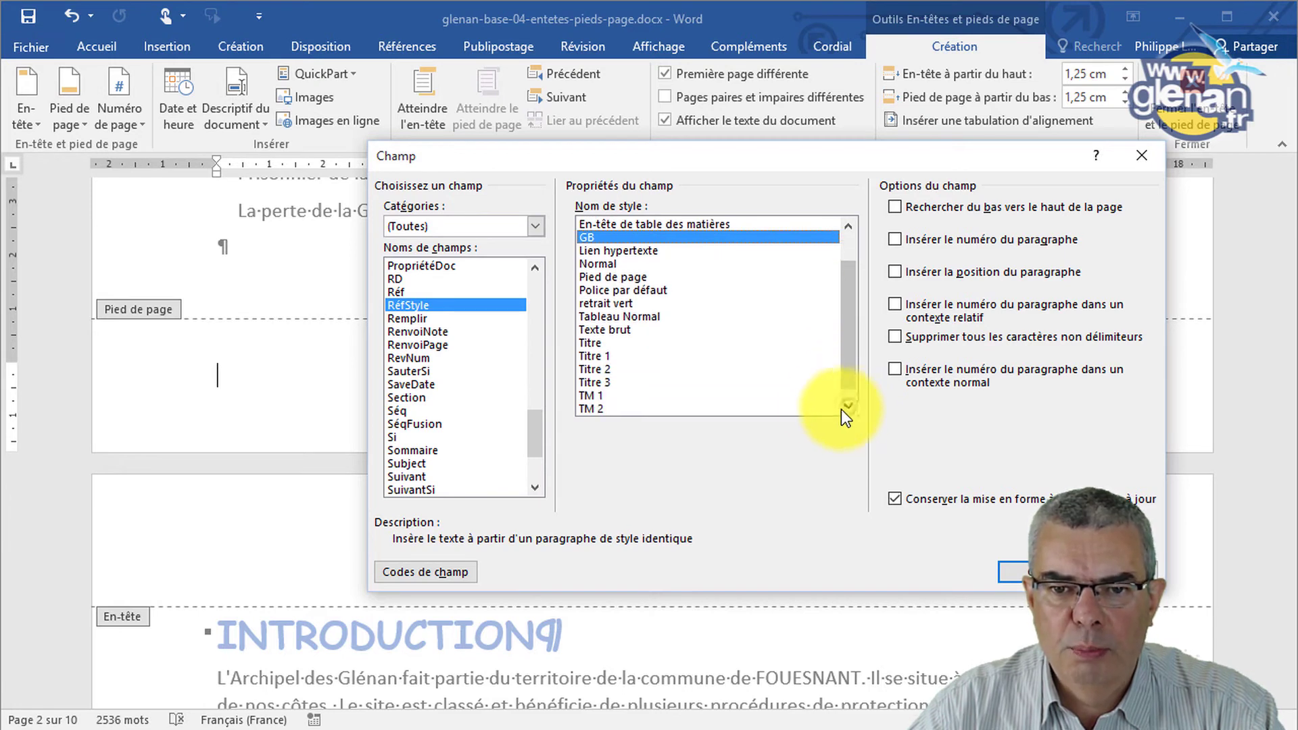
left_click(605, 357)
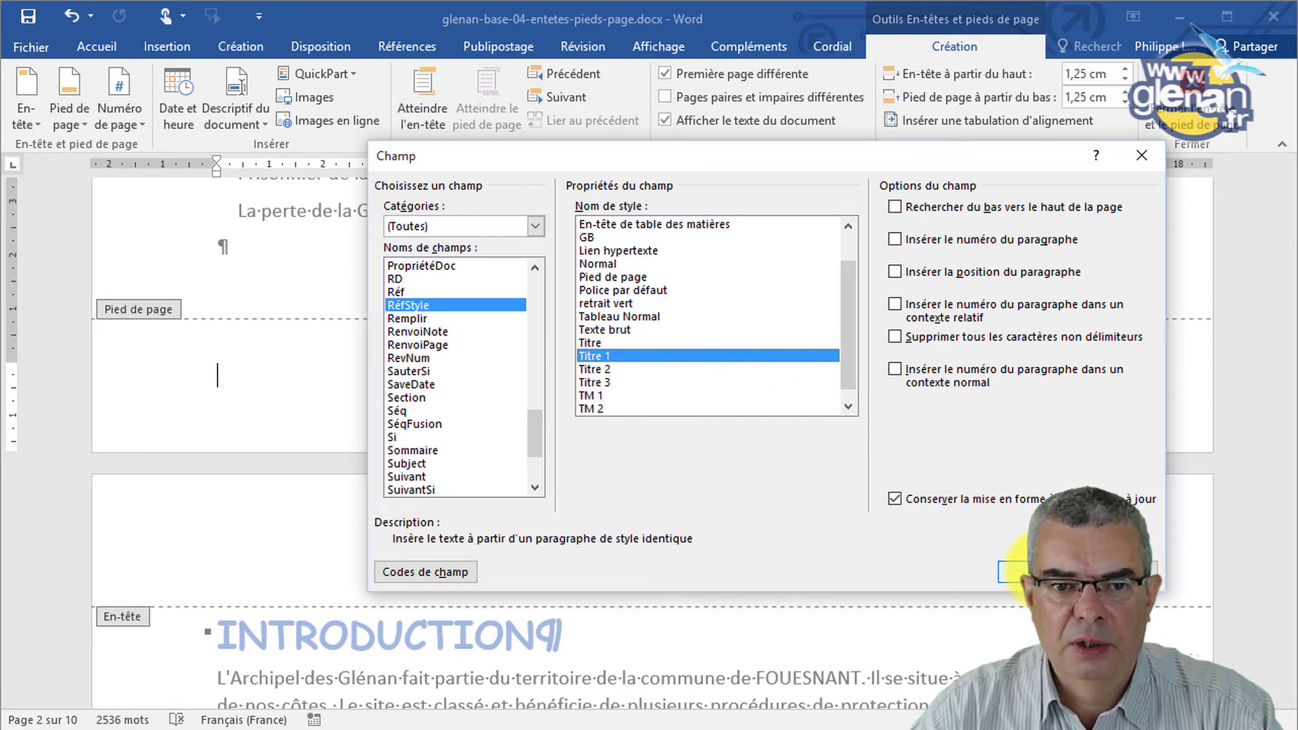
left_click(1012, 572)
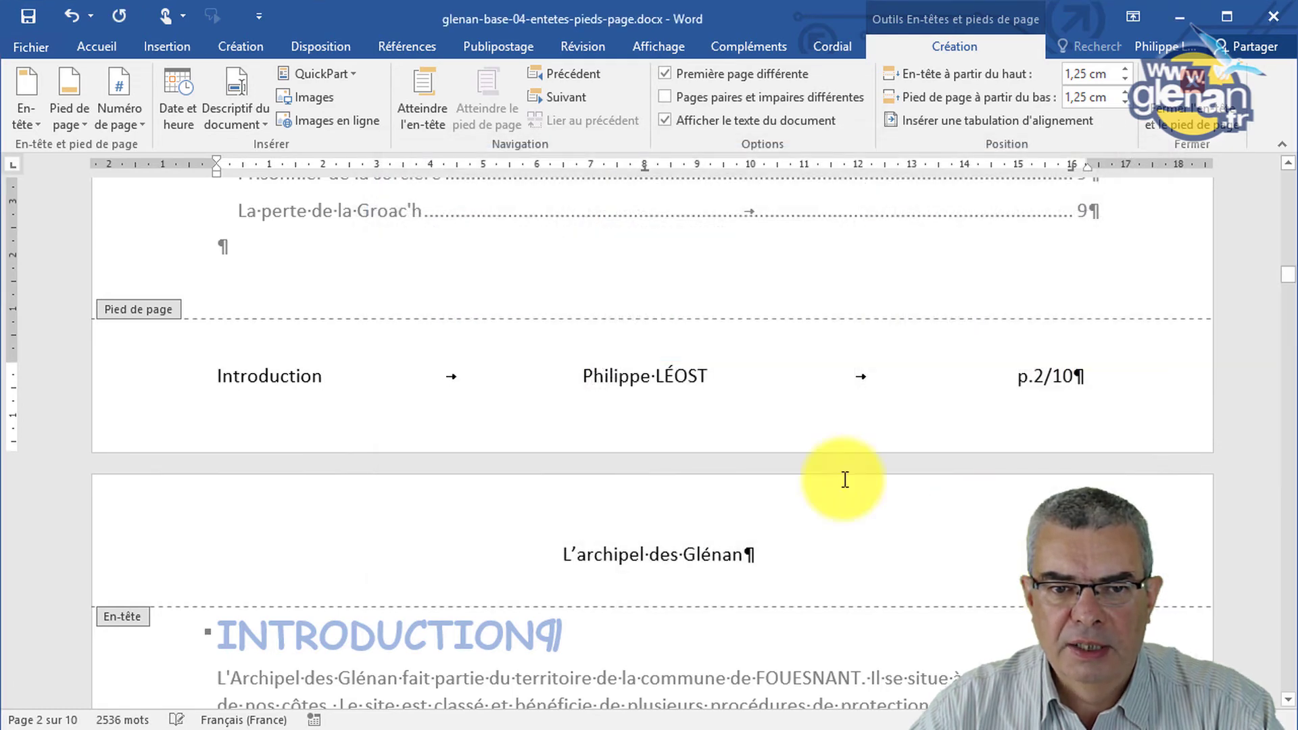
left_click(269, 378)
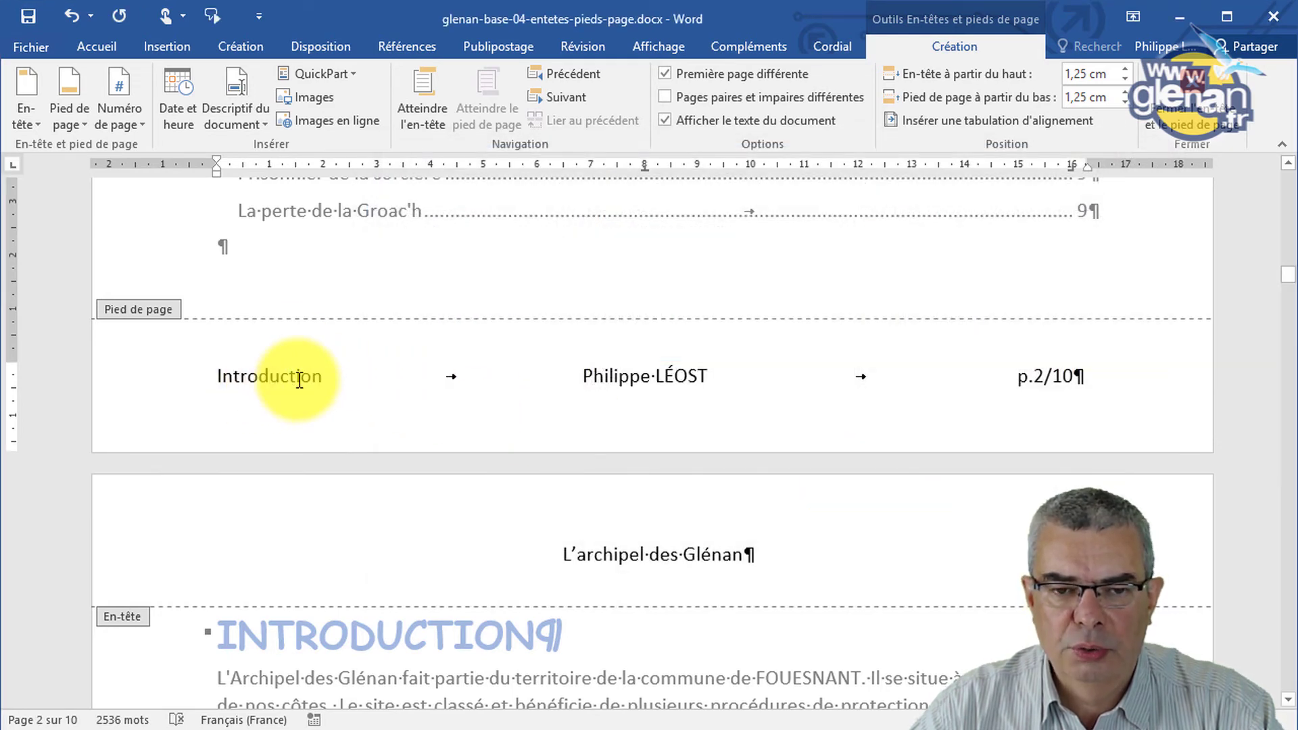
scroll(406, 404, "down", 5)
scroll(405, 395, "down", 2)
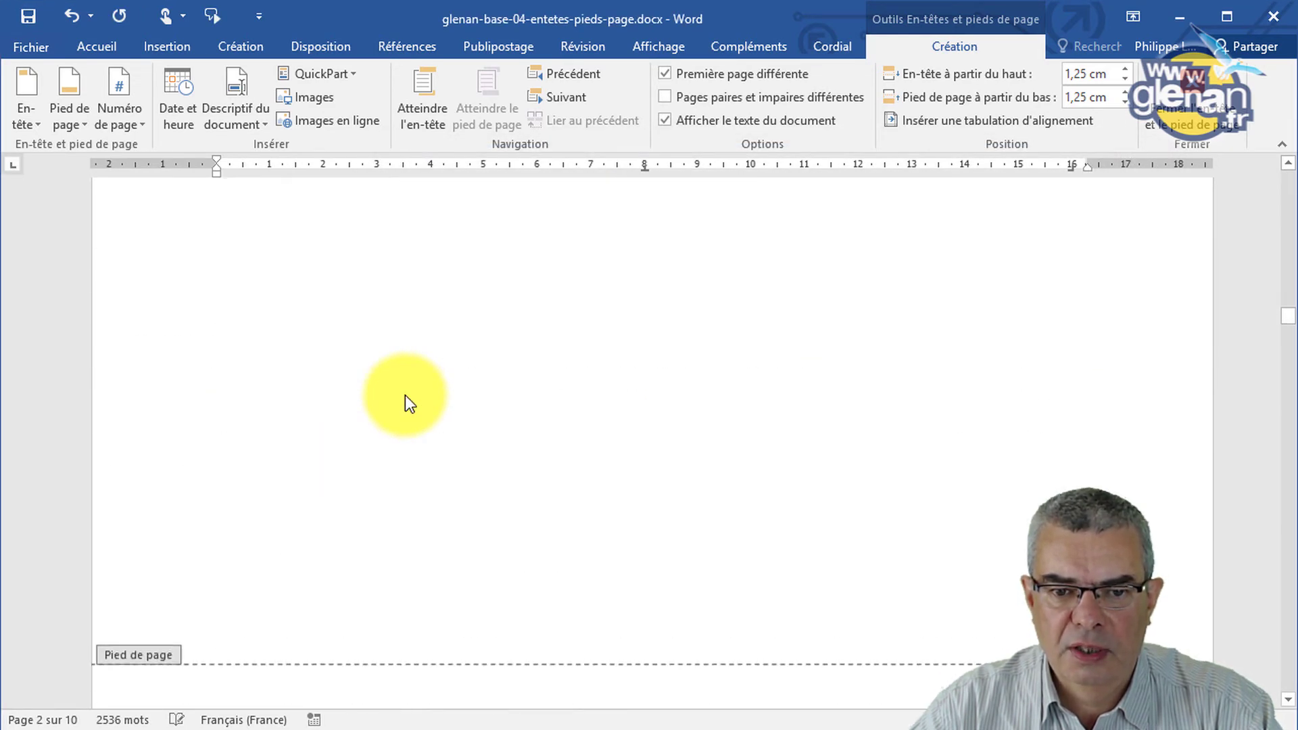
scroll(404, 395, "down", 3)
scroll(404, 395, "down", 2)
scroll(406, 395, "down", 2)
scroll(406, 395, "down", 2)
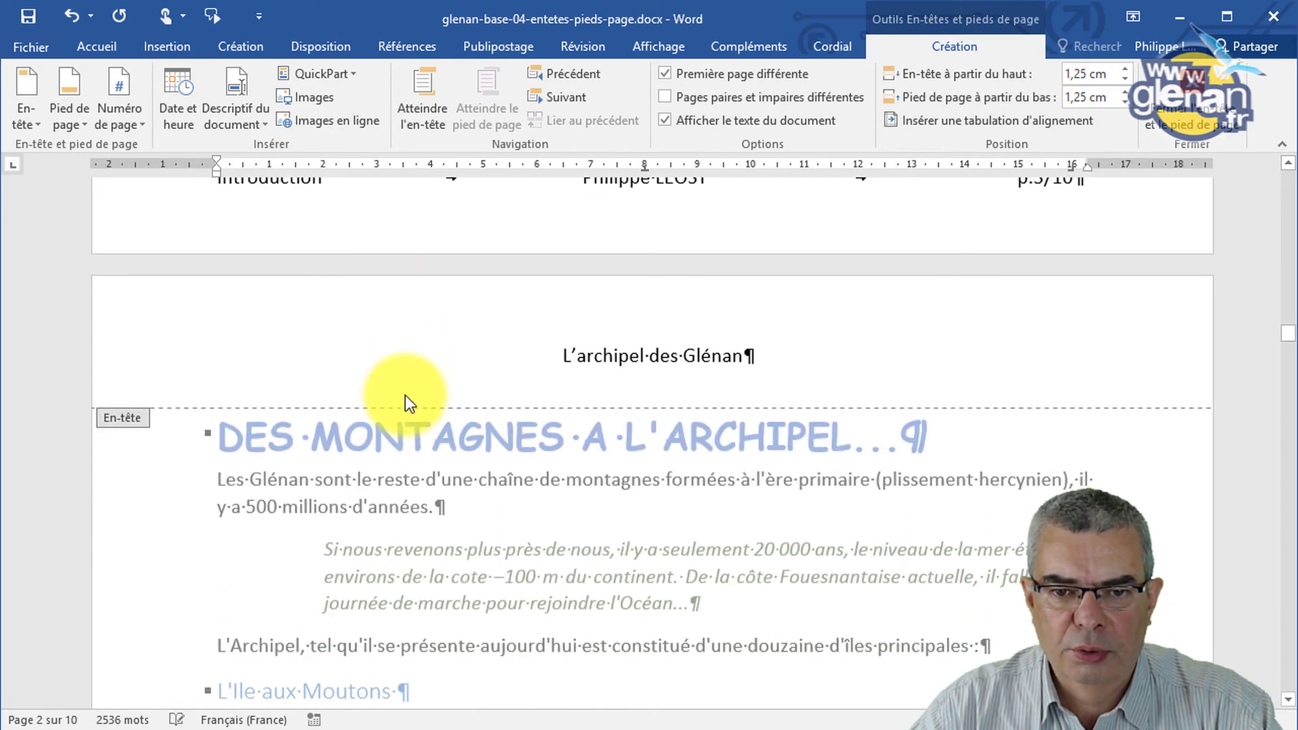
scroll(405, 395, "down", 3)
scroll(406, 396, "down", 3)
scroll(408, 401, "down", 1)
scroll(404, 395, "up", 6)
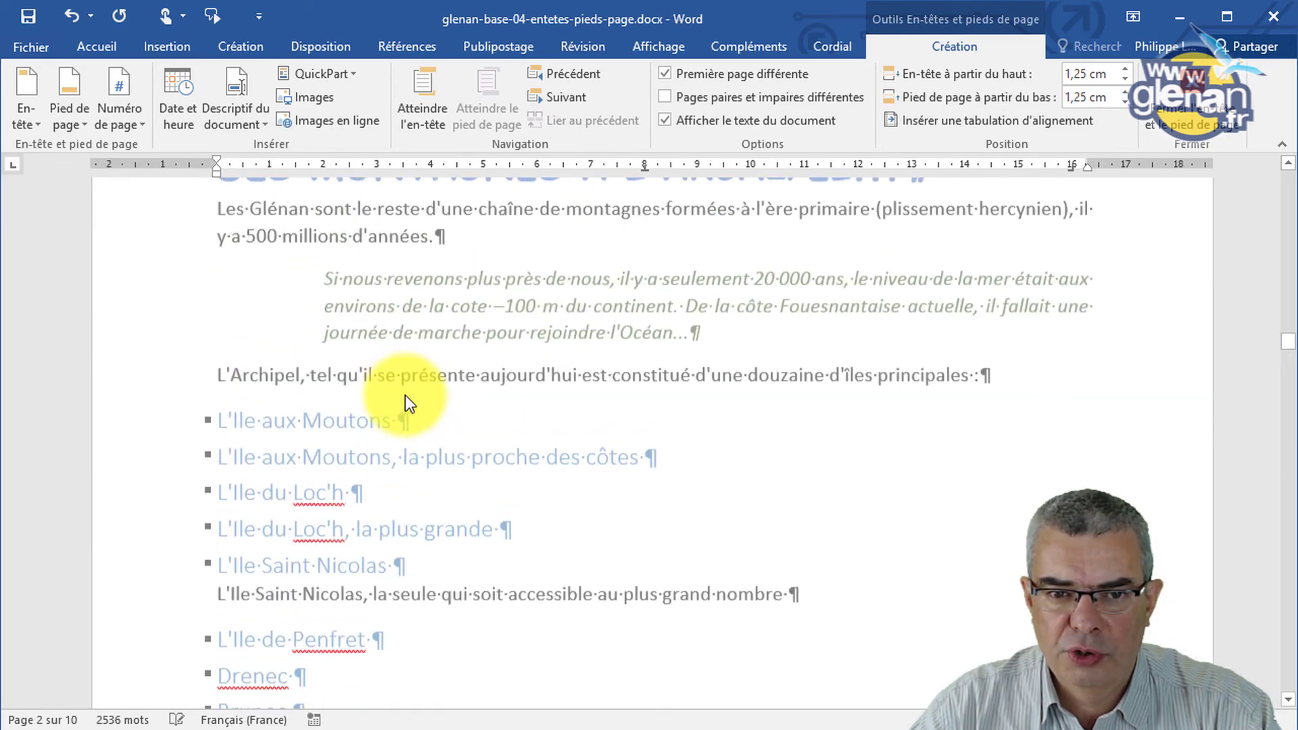
scroll(405, 394, "up", 3)
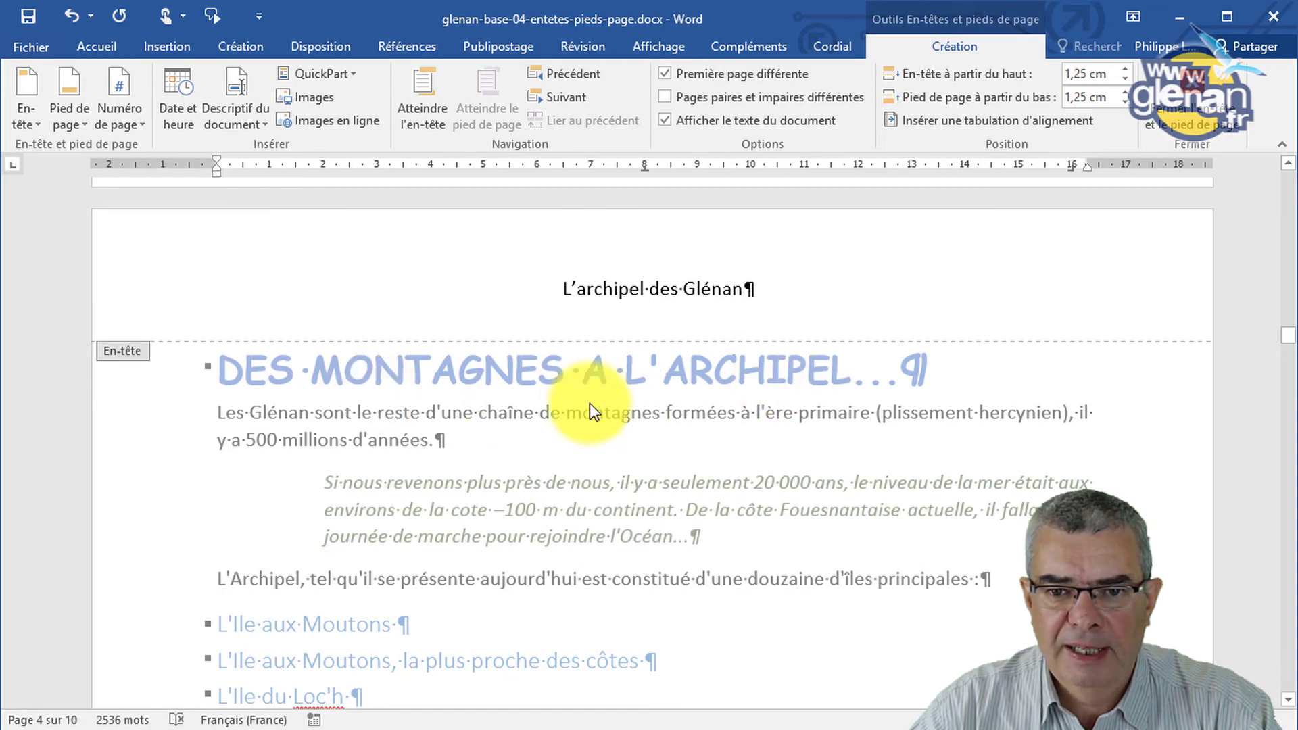
scroll(538, 404, "down", 8)
scroll(539, 405, "down", 3)
scroll(537, 403, "down", 2)
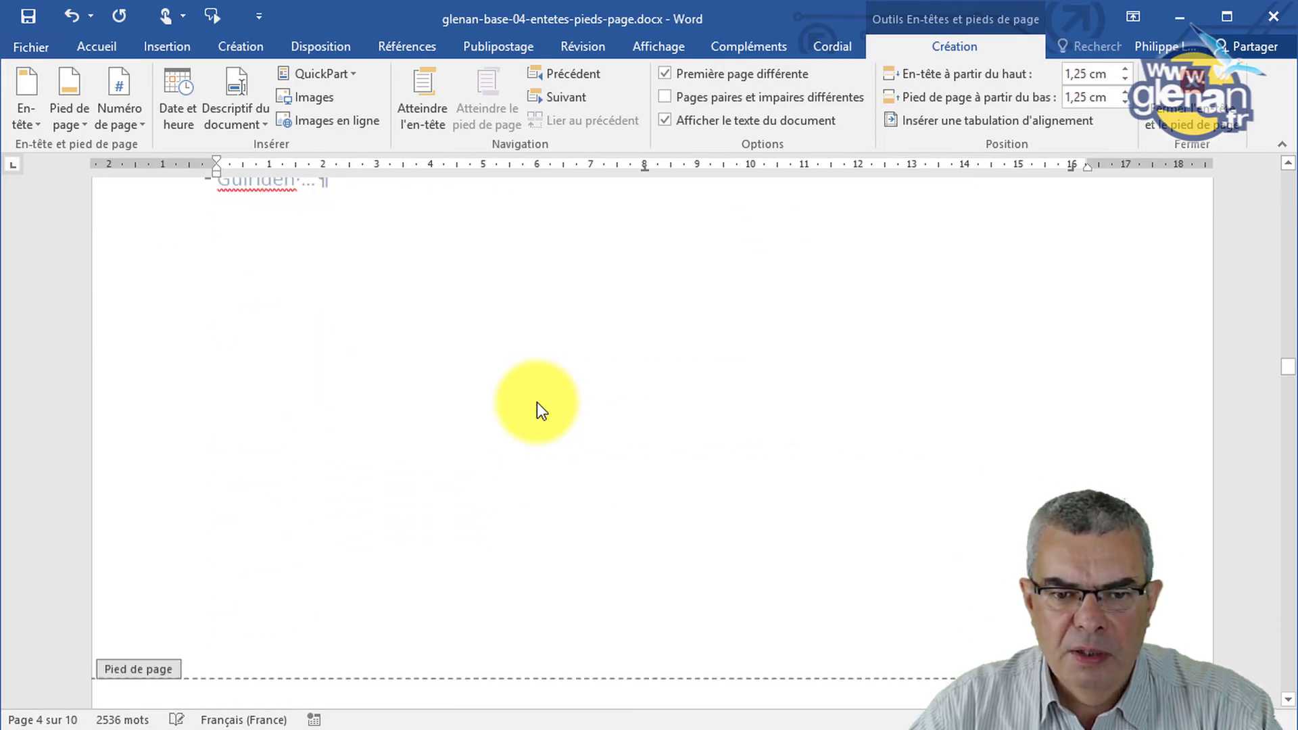
scroll(537, 403, "down", 3)
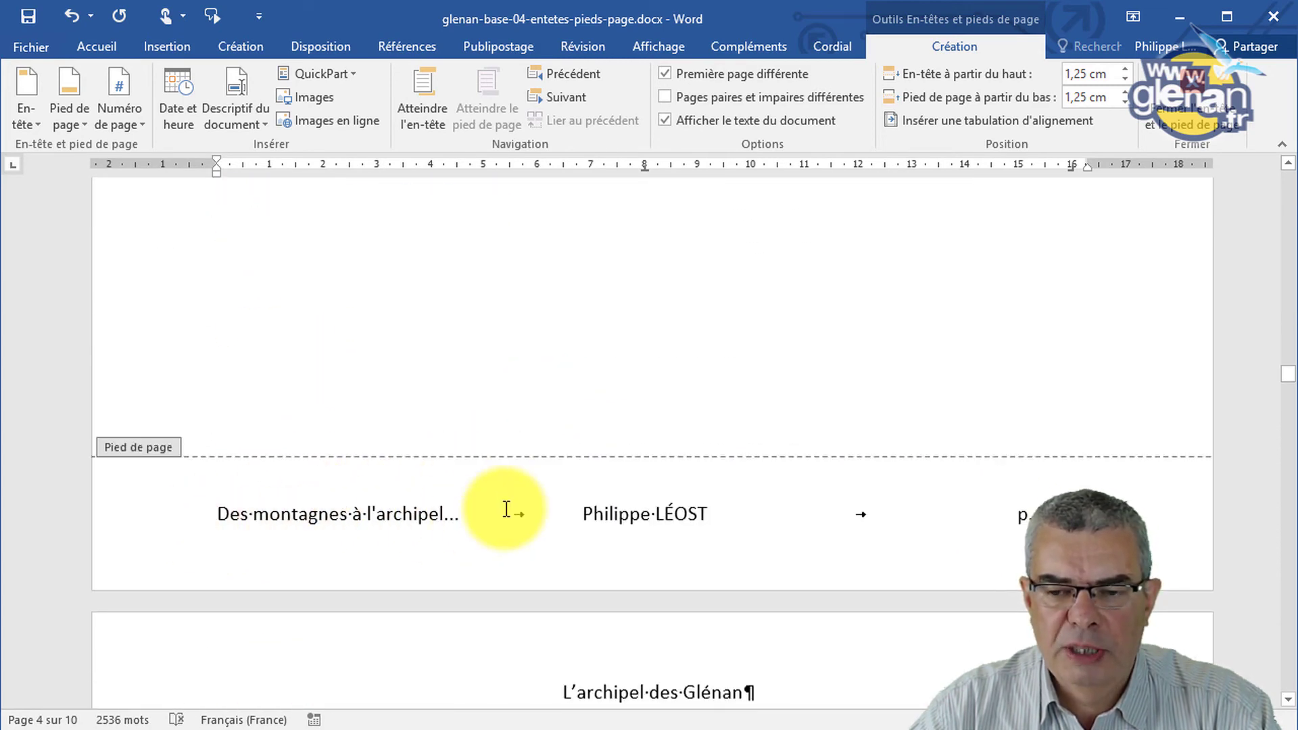
scroll(507, 508, "down", 1)
scroll(506, 508, "down", 2)
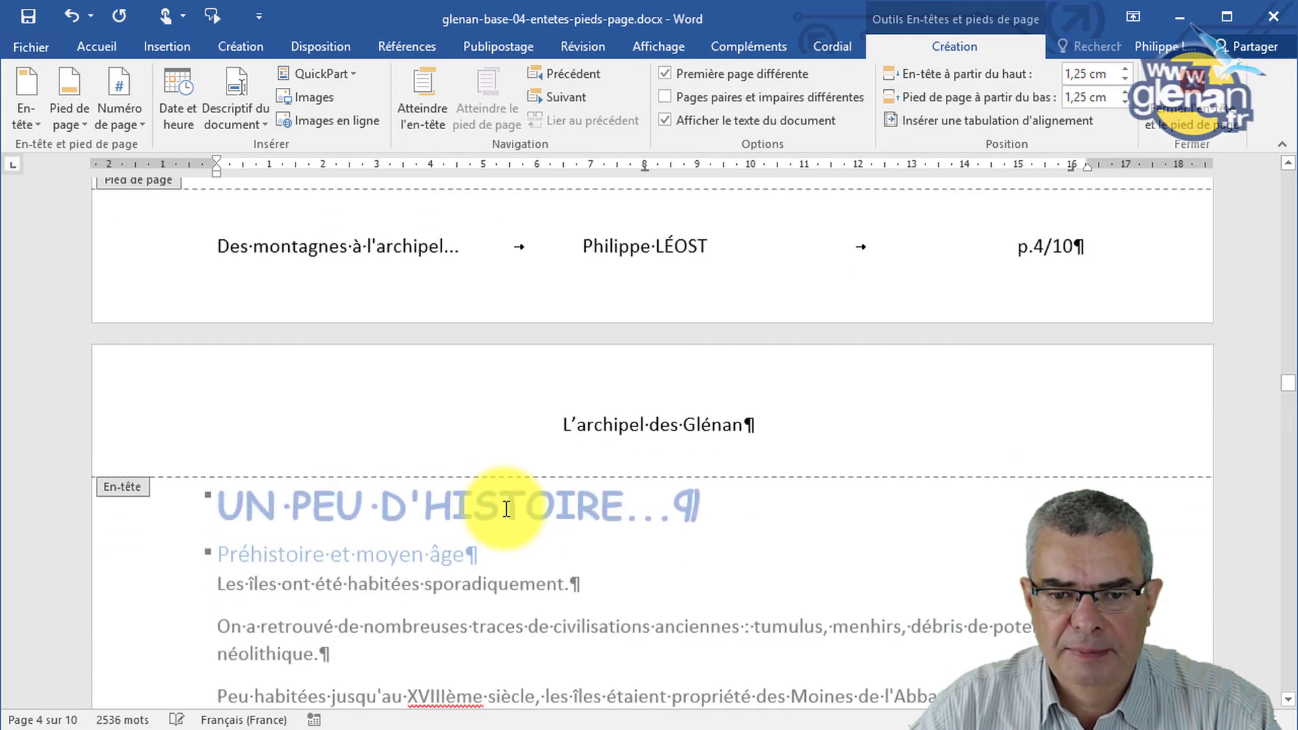
scroll(506, 509, "down", 3)
scroll(504, 509, "down", 5)
scroll(505, 509, "down", 2)
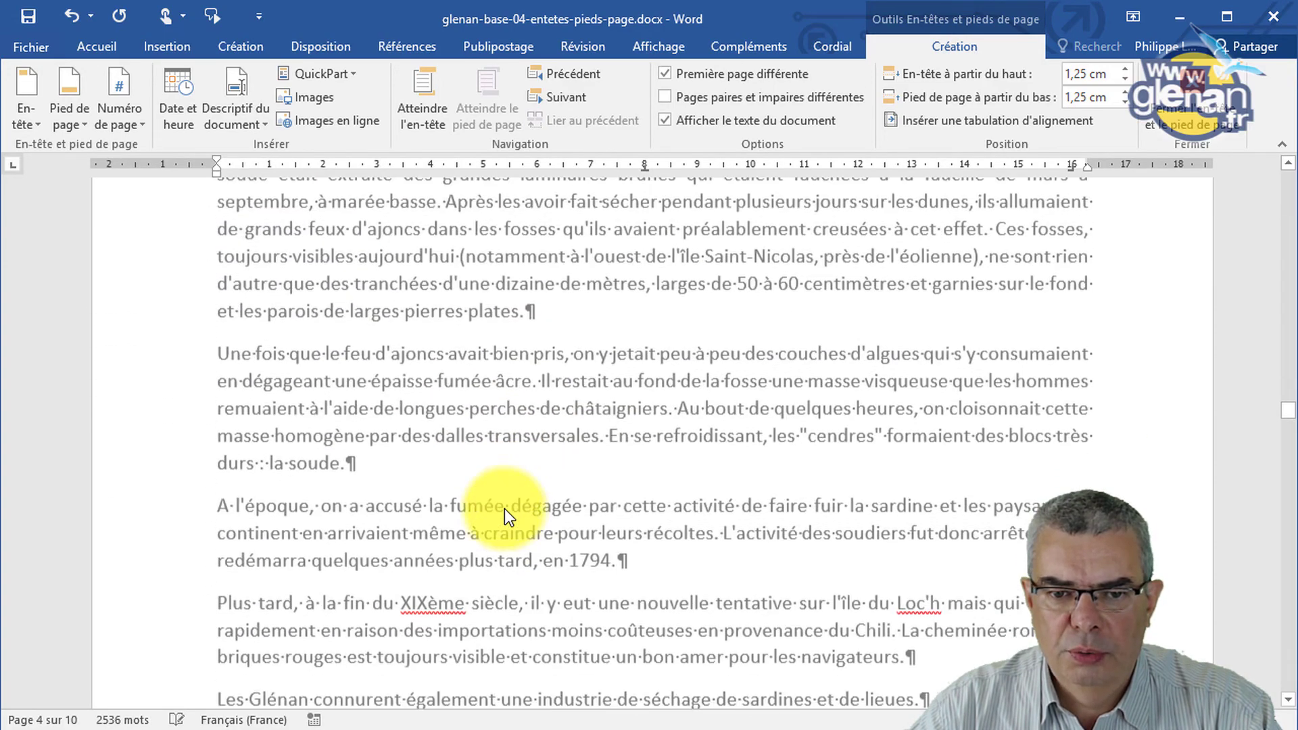
scroll(504, 508, "down", 4)
scroll(505, 509, "down", 4)
scroll(504, 509, "down", 1)
Check the page 5 footer's chapter title 'Un peu d'histoire...' beside the author's name and p.5/10
scroll(505, 508, "down", 4)
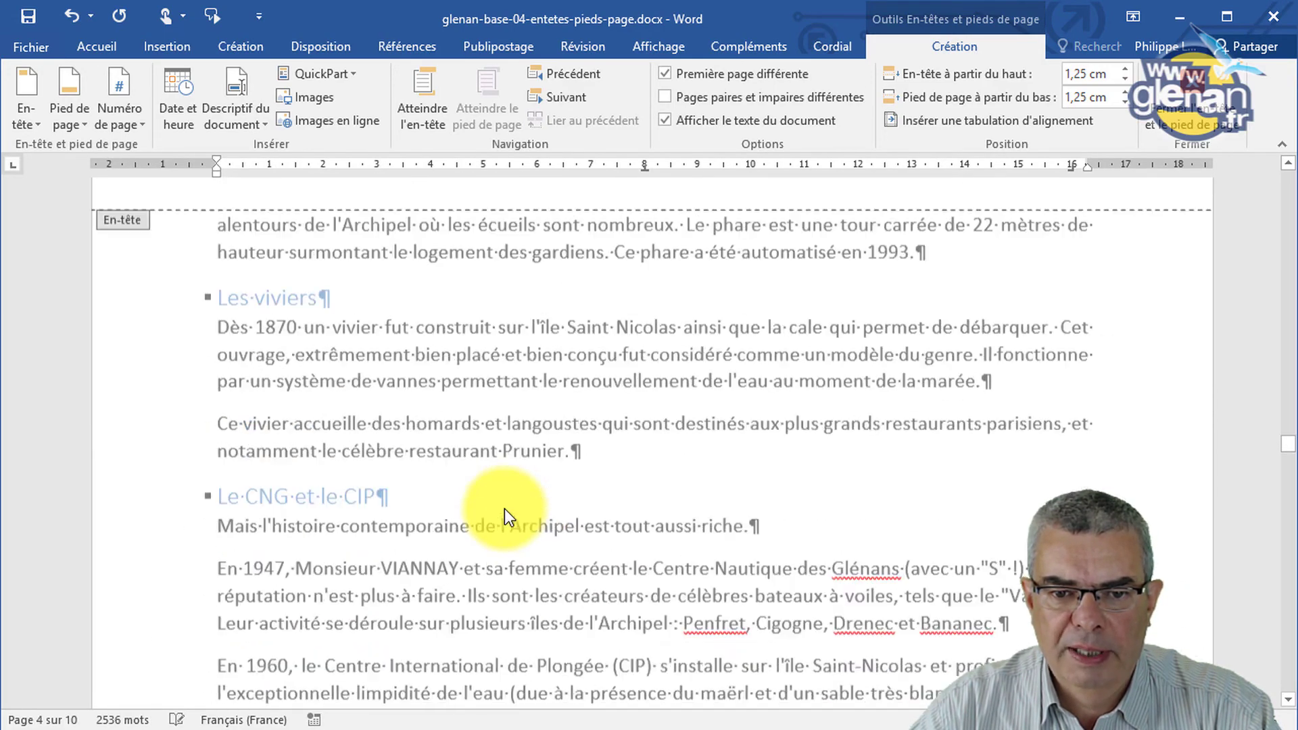
scroll(505, 509, "down", 5)
scroll(504, 509, "down", 2)
scroll(505, 509, "down", 2)
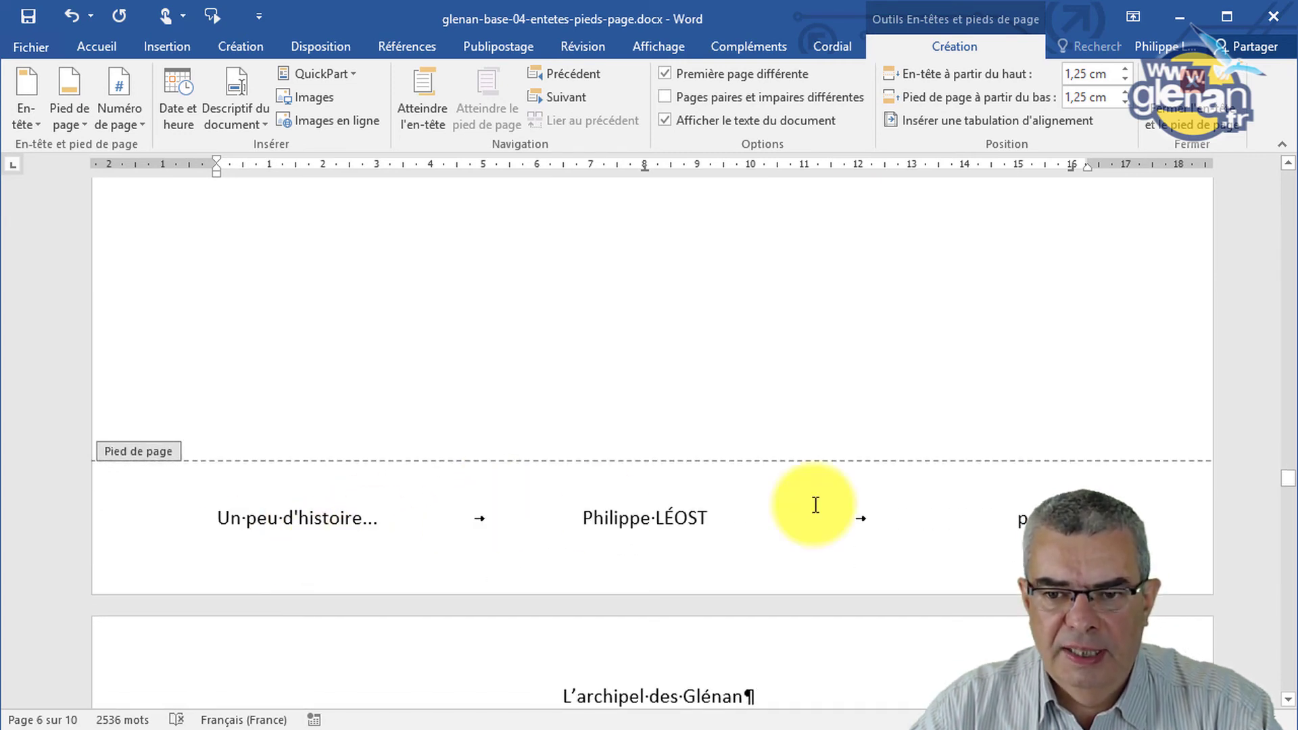
double_click(625, 518)
left_click(287, 521)
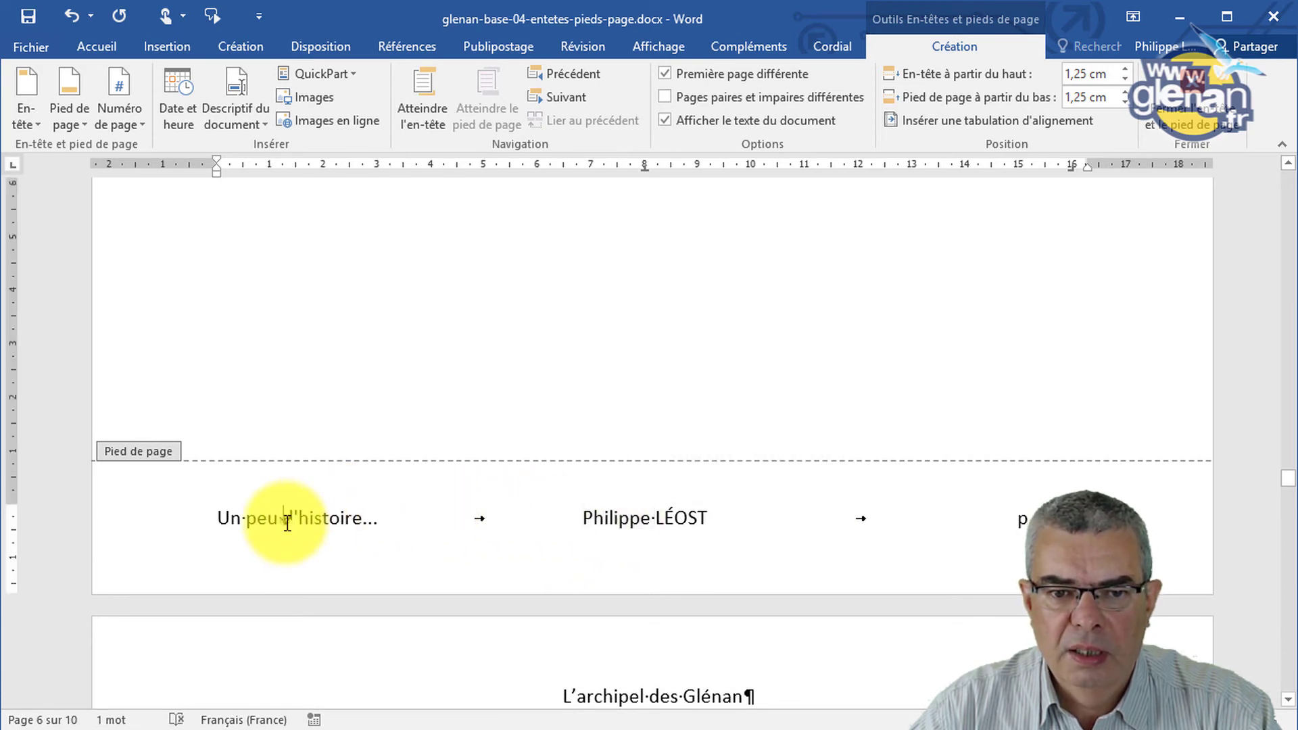
double_click(318, 519)
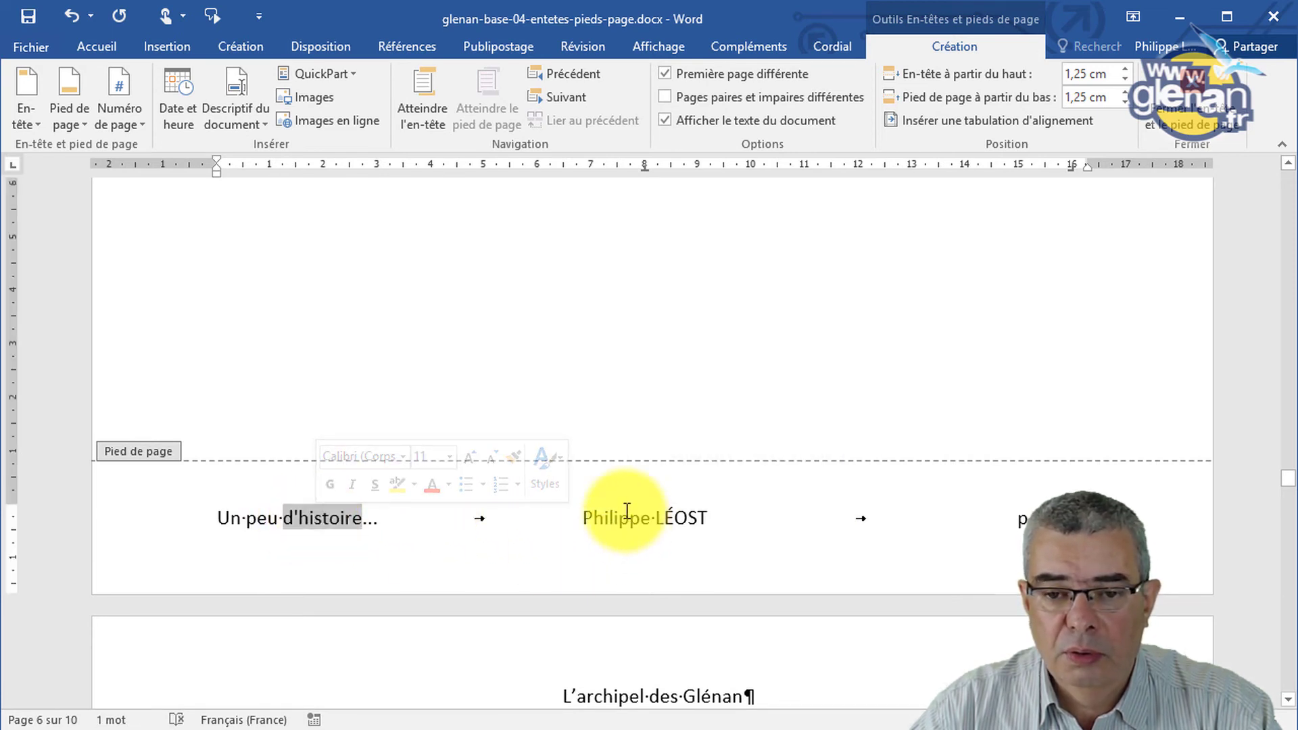
left_click(746, 514)
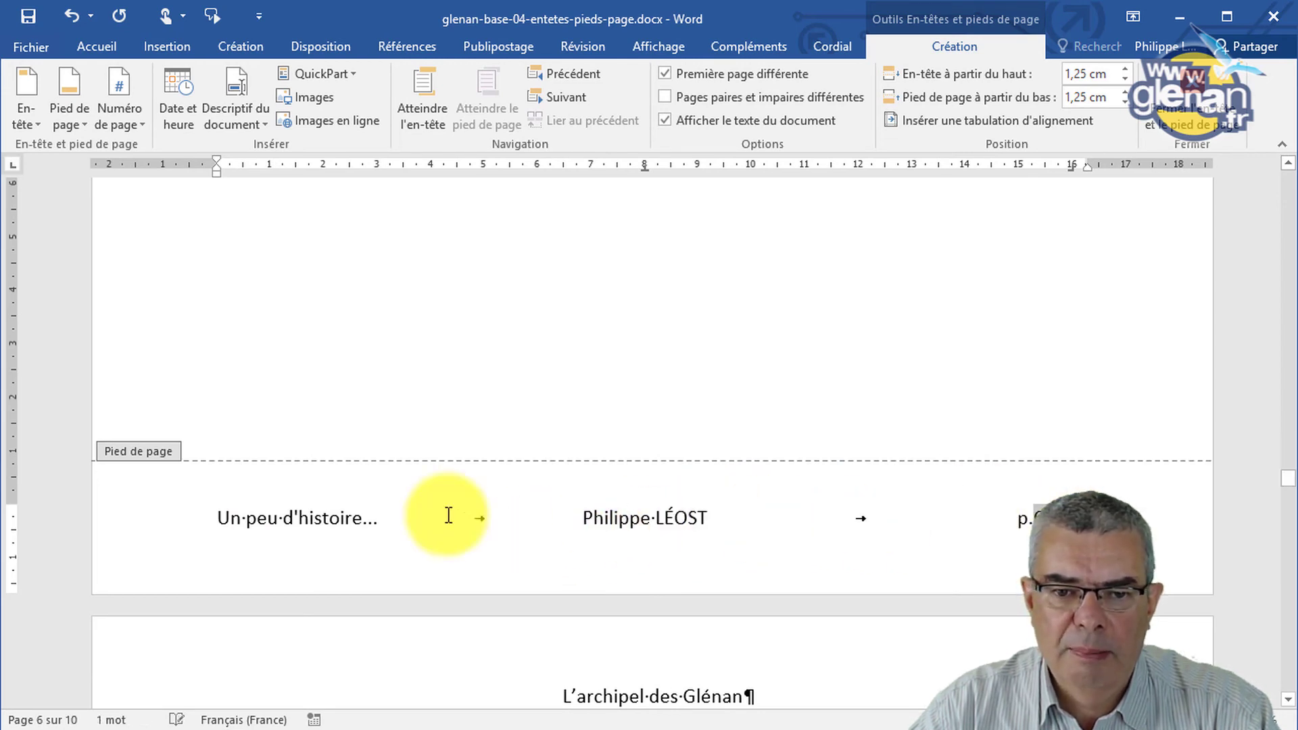
double_click(250, 515)
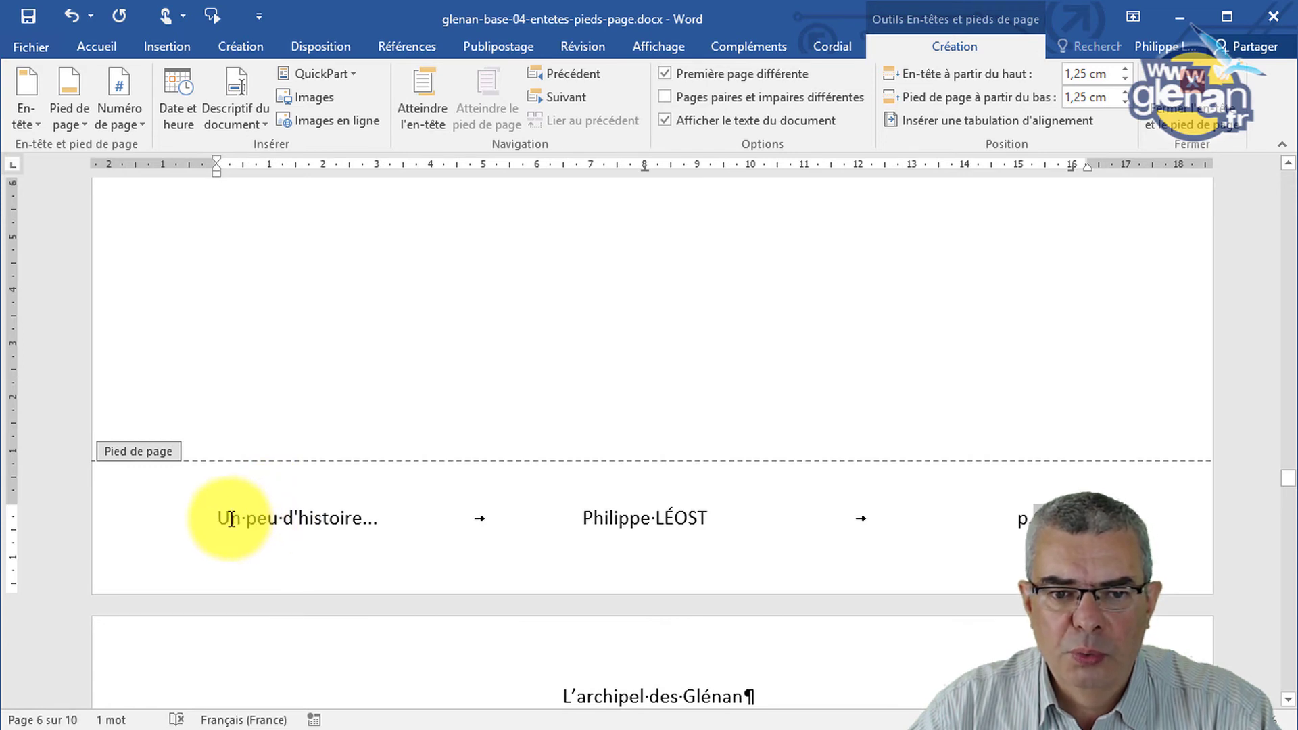
left_click(400, 559)
left_click(281, 516)
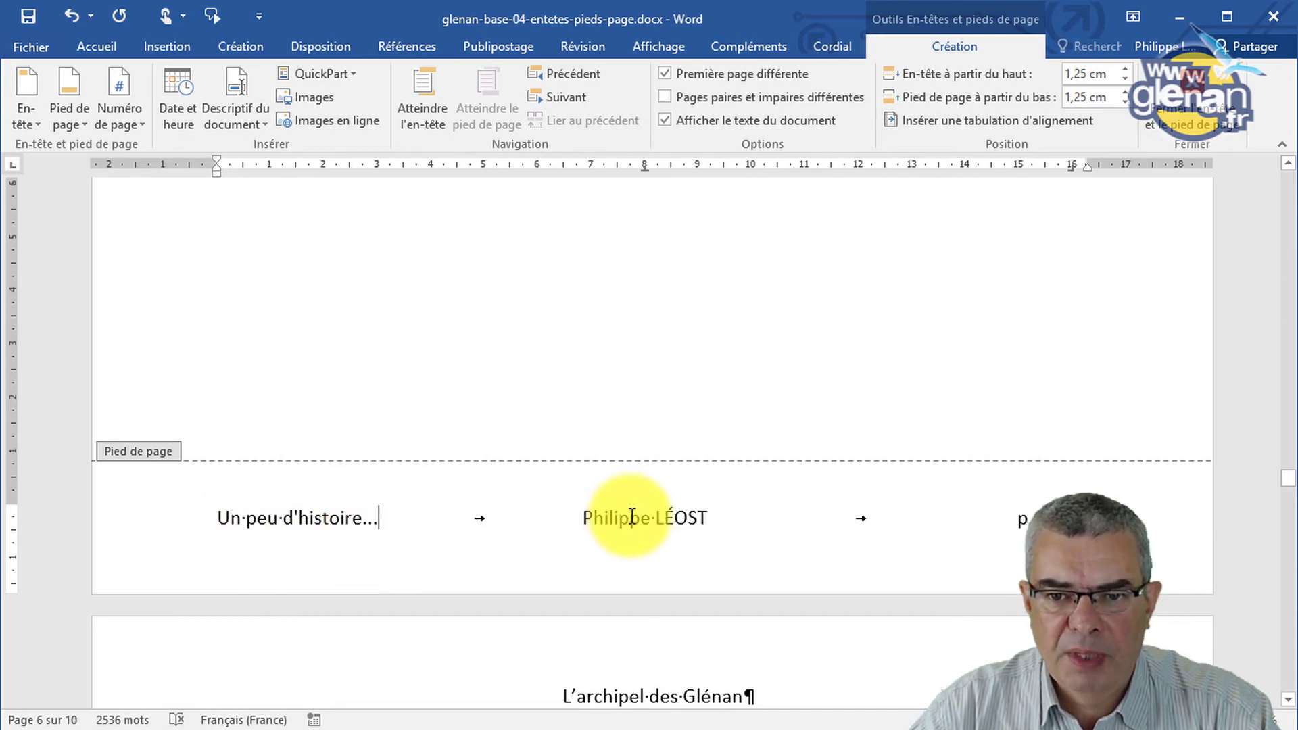
scroll(630, 517, "down", 5)
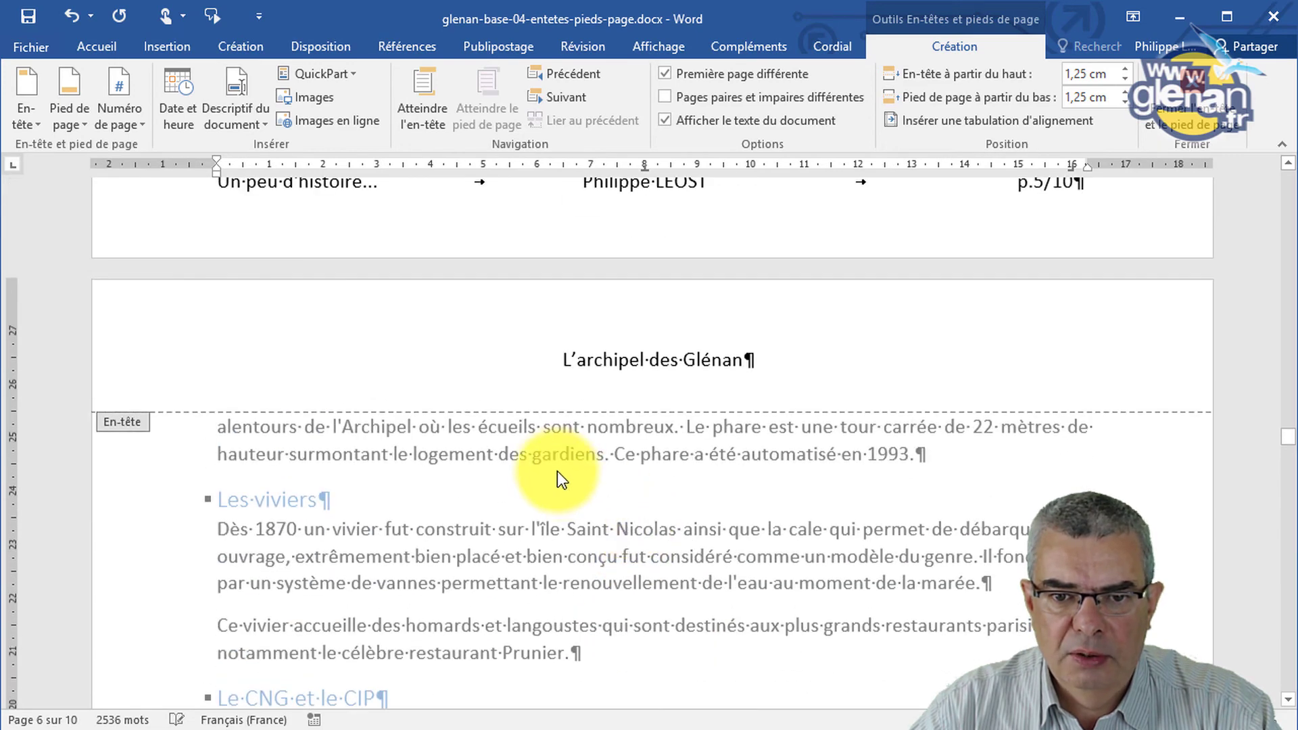
Return to the body text and scroll through the pages checking each footer
double_click(555, 468)
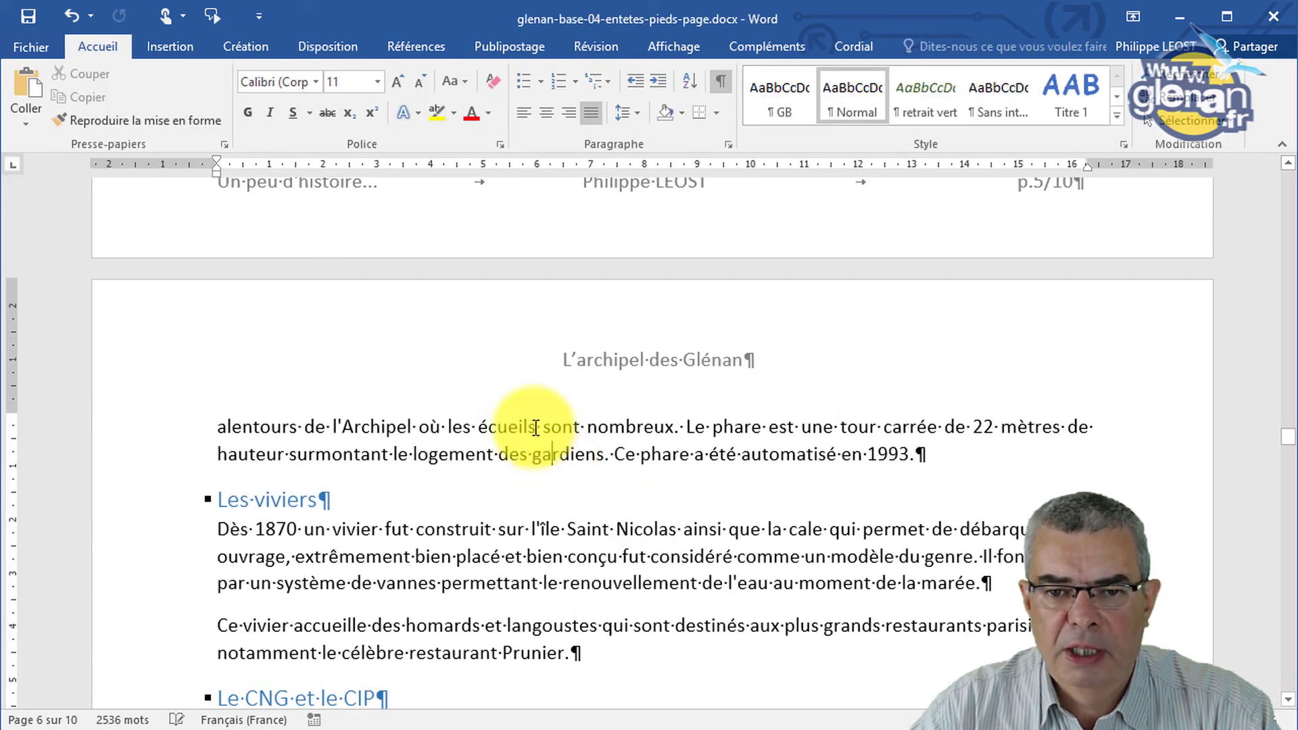
scroll(516, 414, "down", 2)
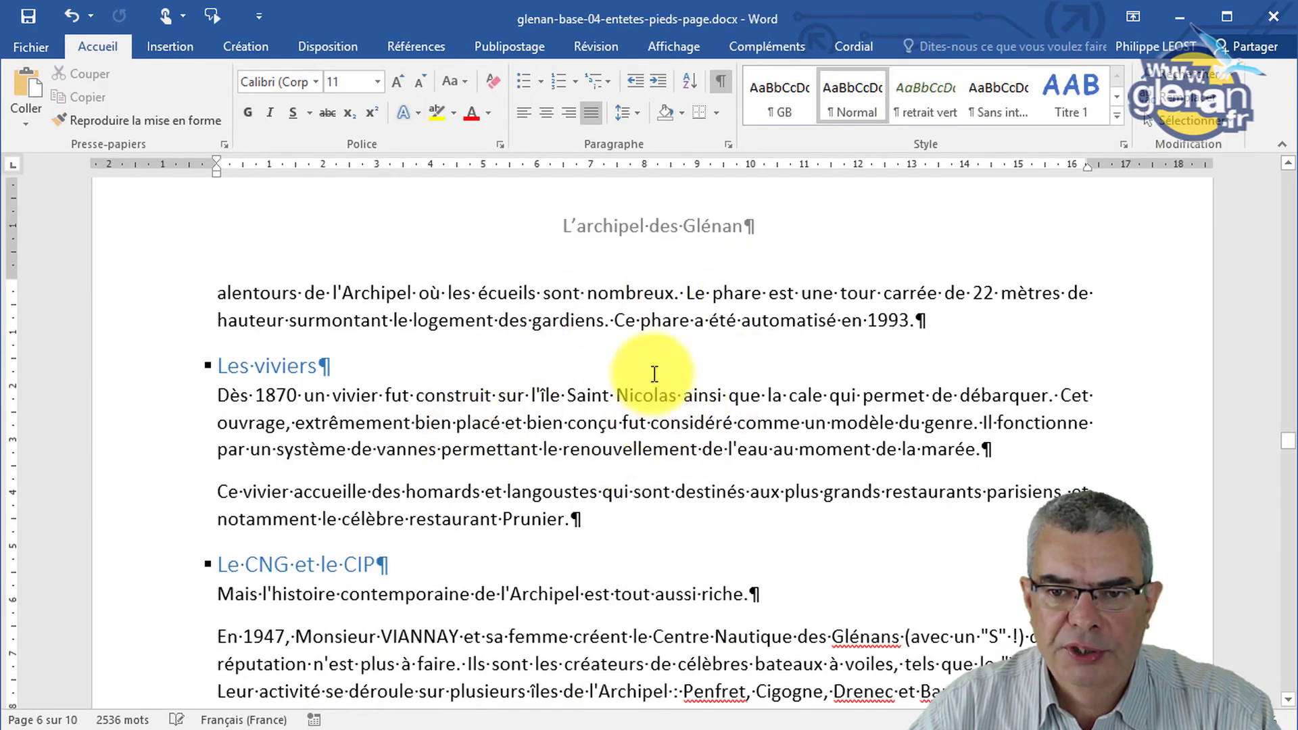
scroll(696, 416, "up", 3)
scroll(712, 411, "down", 4)
scroll(712, 410, "down", 1)
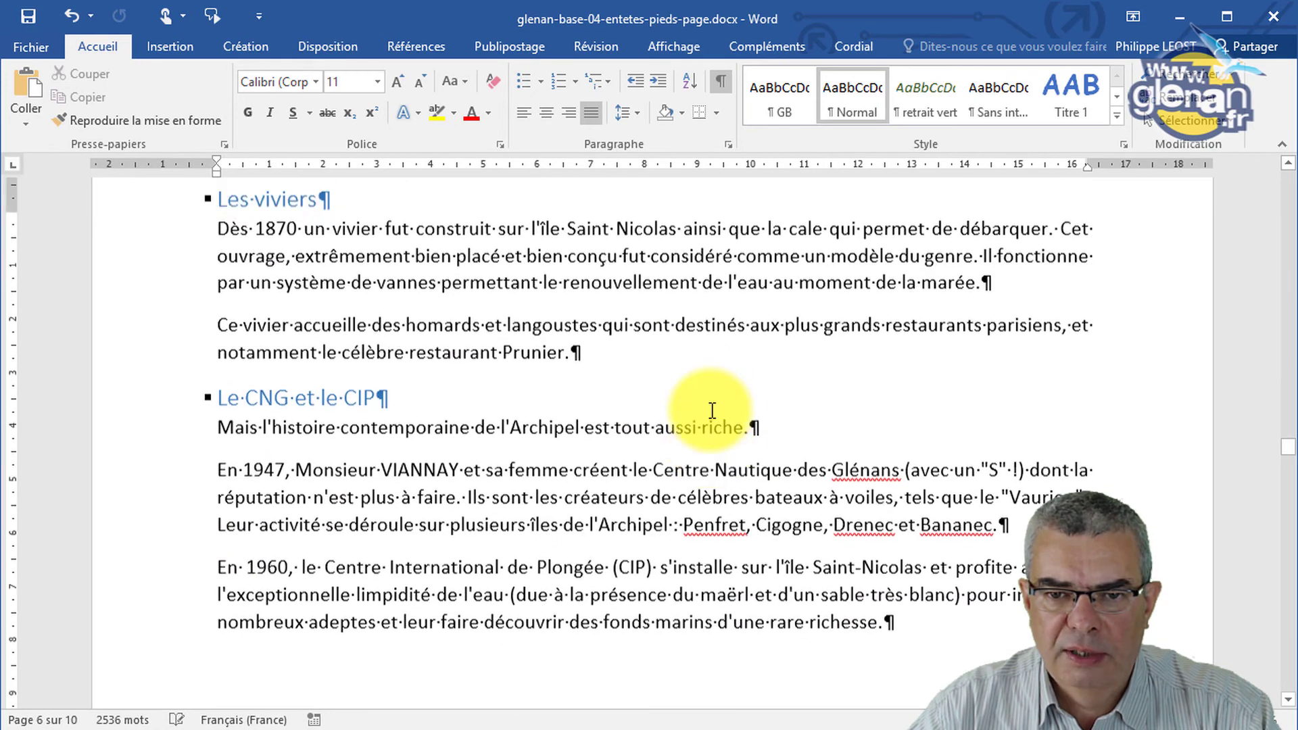
scroll(713, 410, "up", 2)
scroll(712, 410, "up", 4)
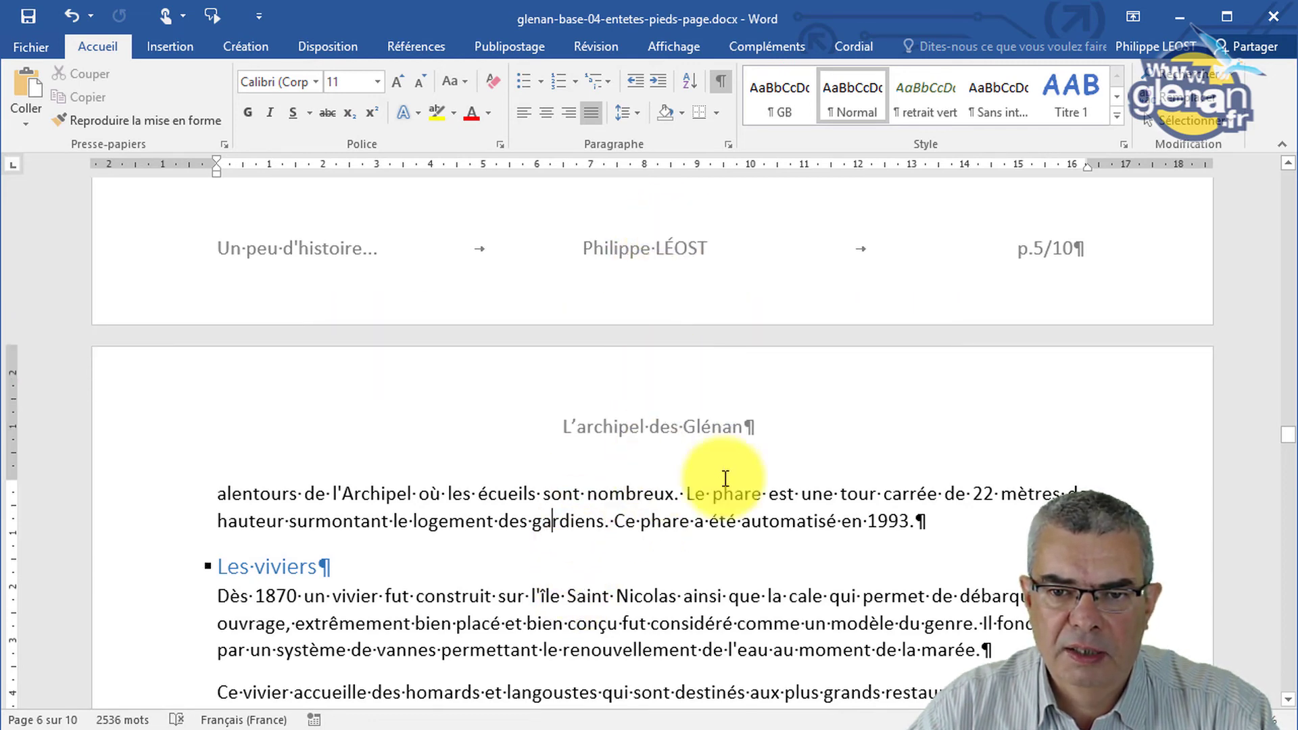
scroll(840, 579, "up", 3)
scroll(862, 629, "down", 7)
scroll(862, 629, "down", 5)
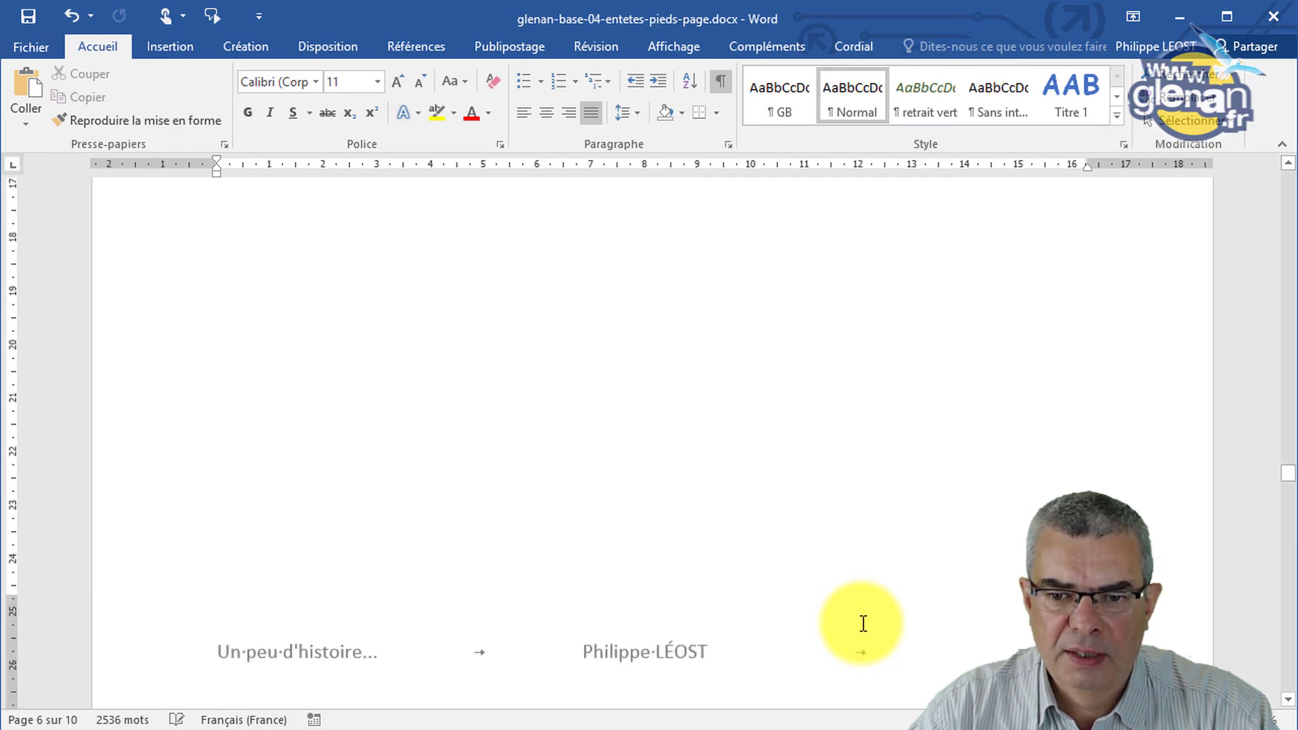
scroll(863, 623, "down", 4)
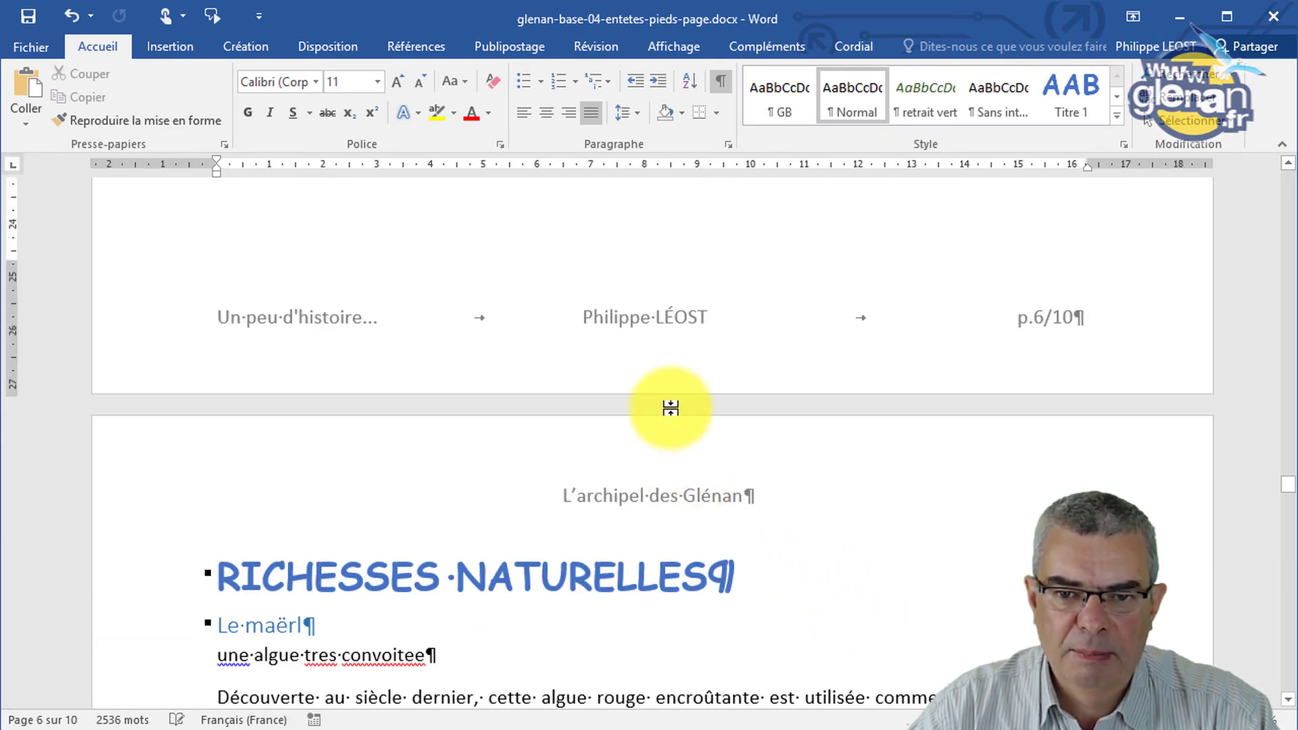
scroll(683, 404, "up", 2)
Hide the white space between pages and scroll down through the document
double_click(612, 562)
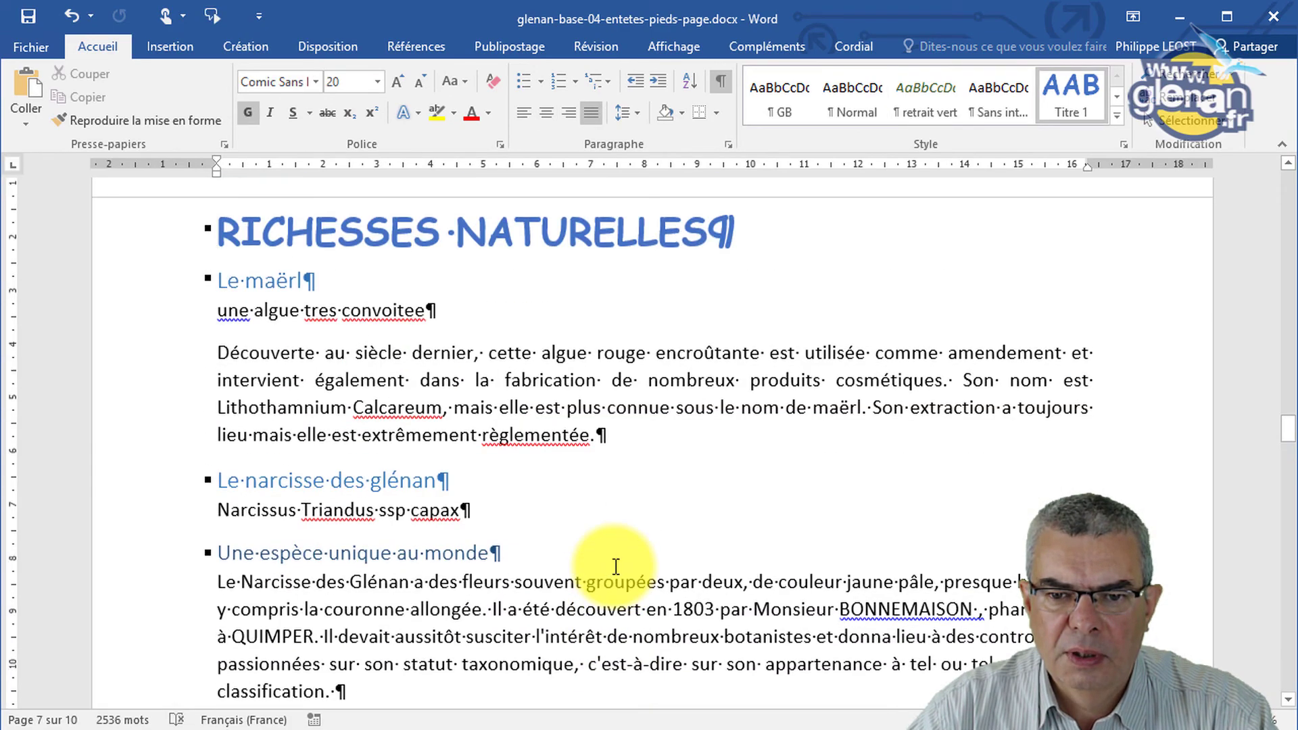
scroll(616, 567, "down", 5)
scroll(617, 567, "down", 5)
scroll(617, 567, "down", 5)
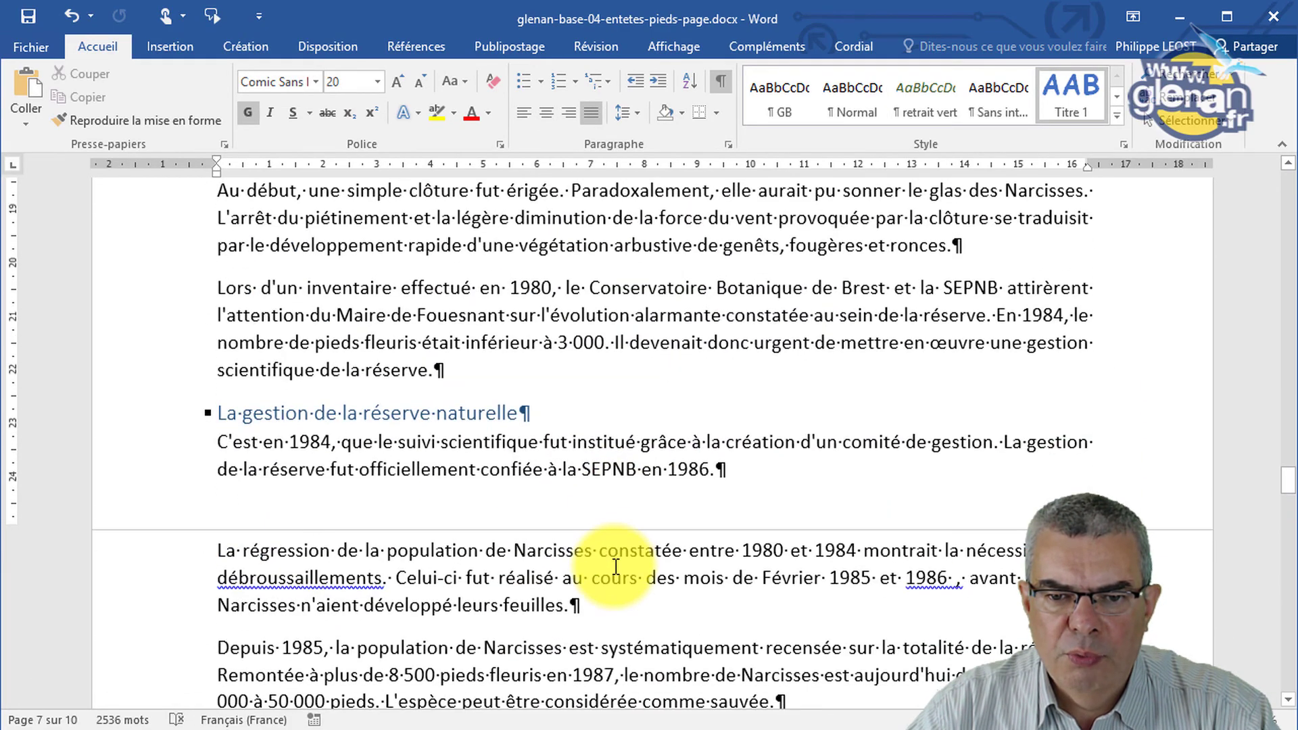
scroll(615, 560, "down", 2)
scroll(609, 521, "down", 2)
scroll(610, 406, "down", 3)
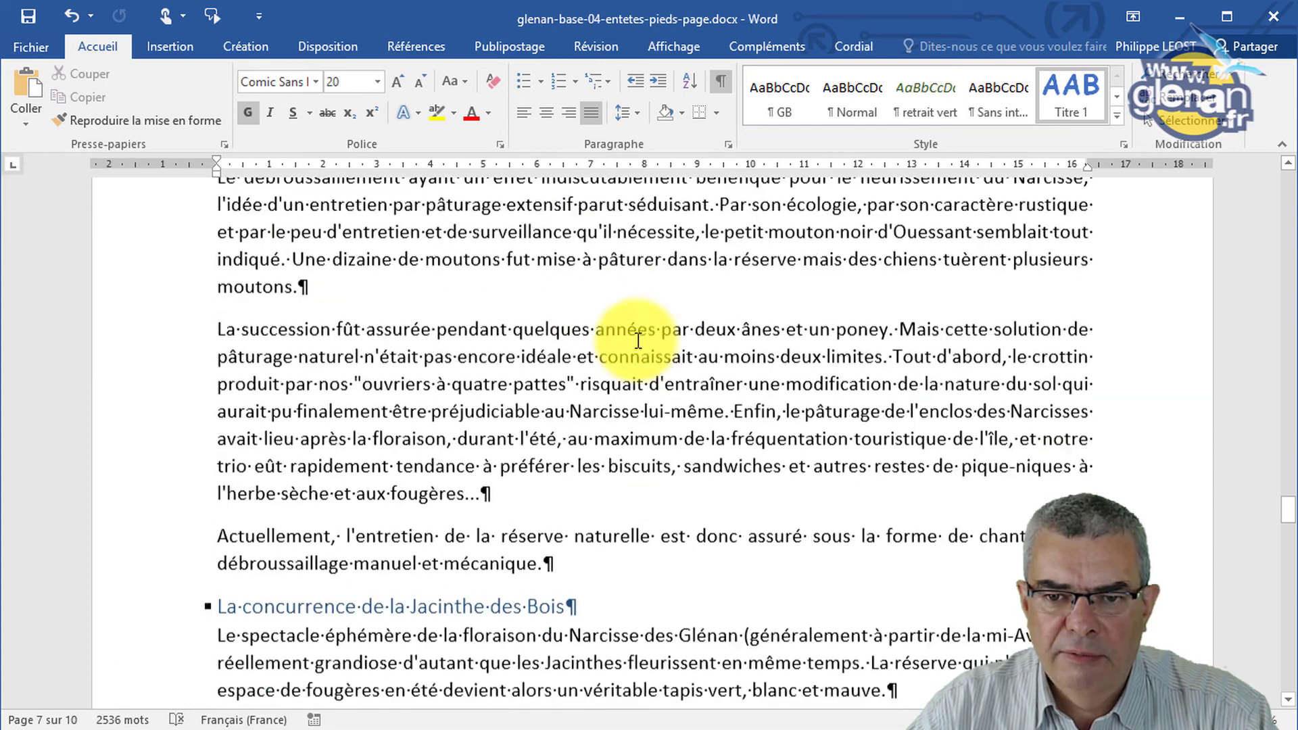
scroll(612, 327, "down", 4)
scroll(640, 381, "down", 3)
scroll(636, 379, "down", 5)
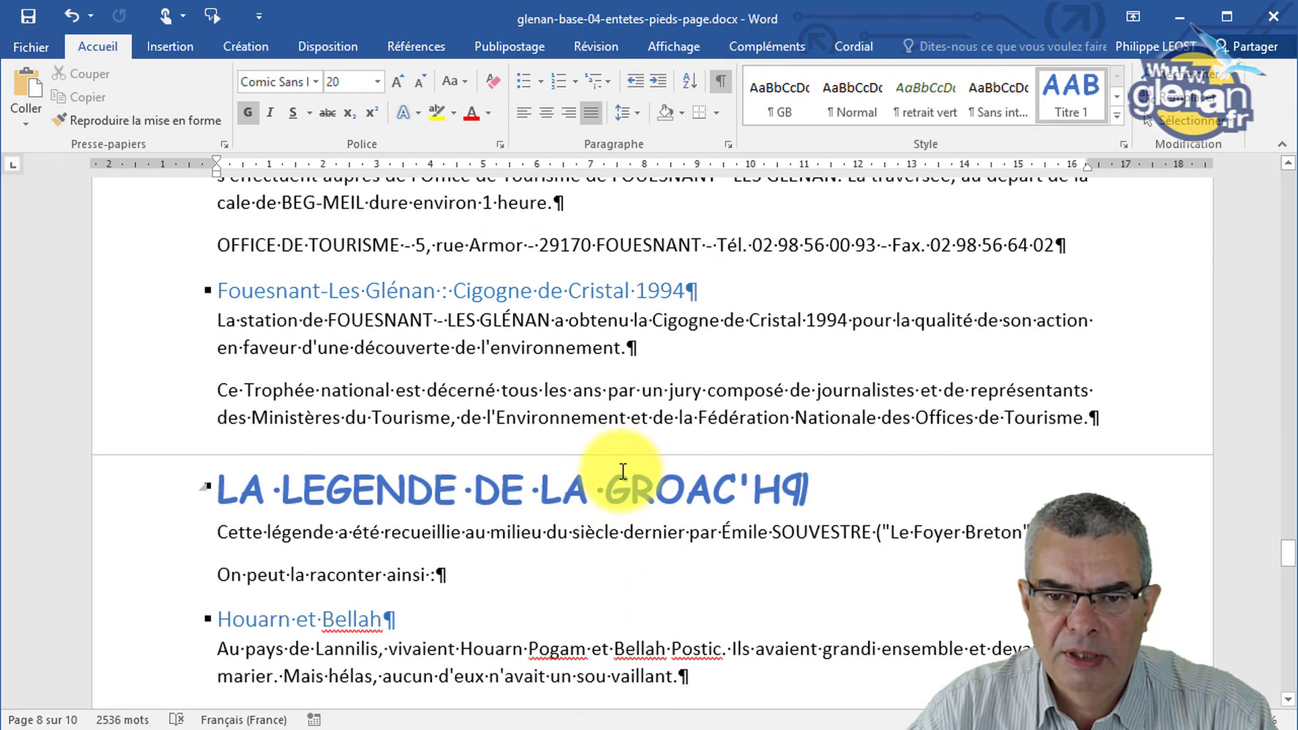
Show the white space again and place the cursor after 'heureux.' ending page 9
double_click(617, 455)
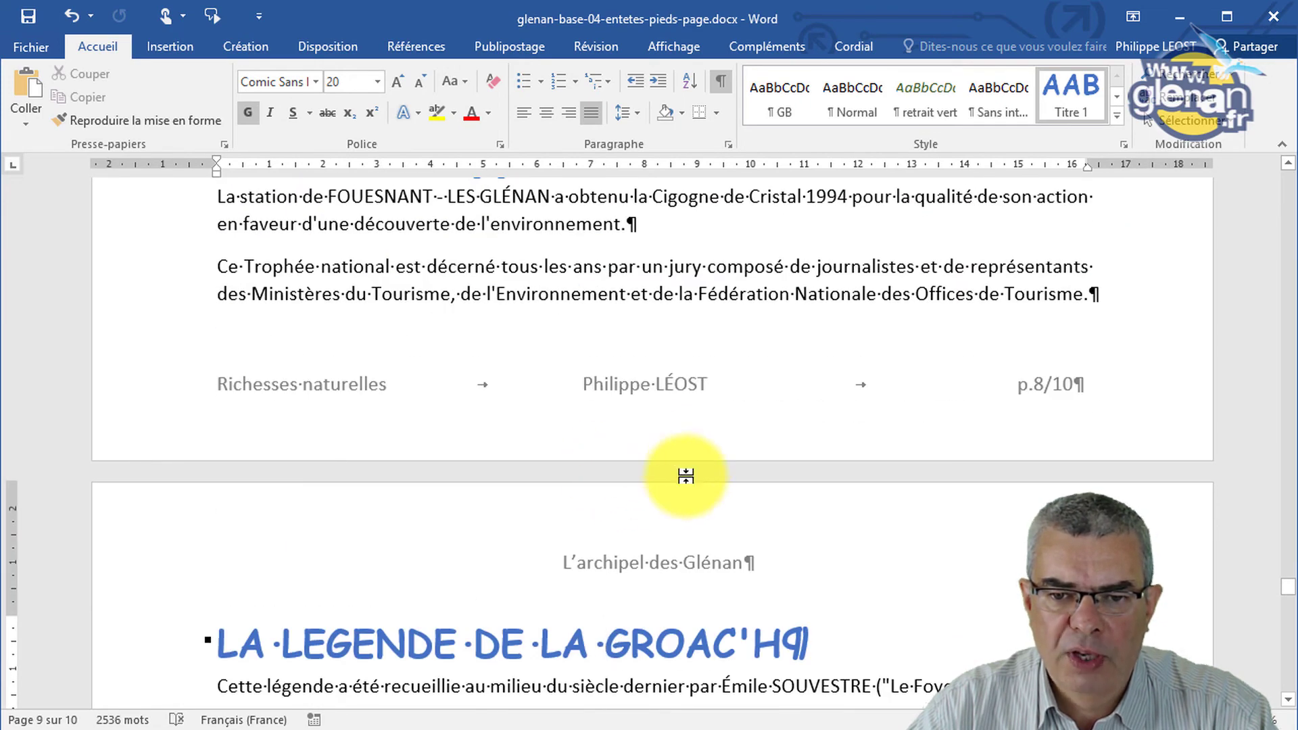
scroll(698, 465, "down", 5)
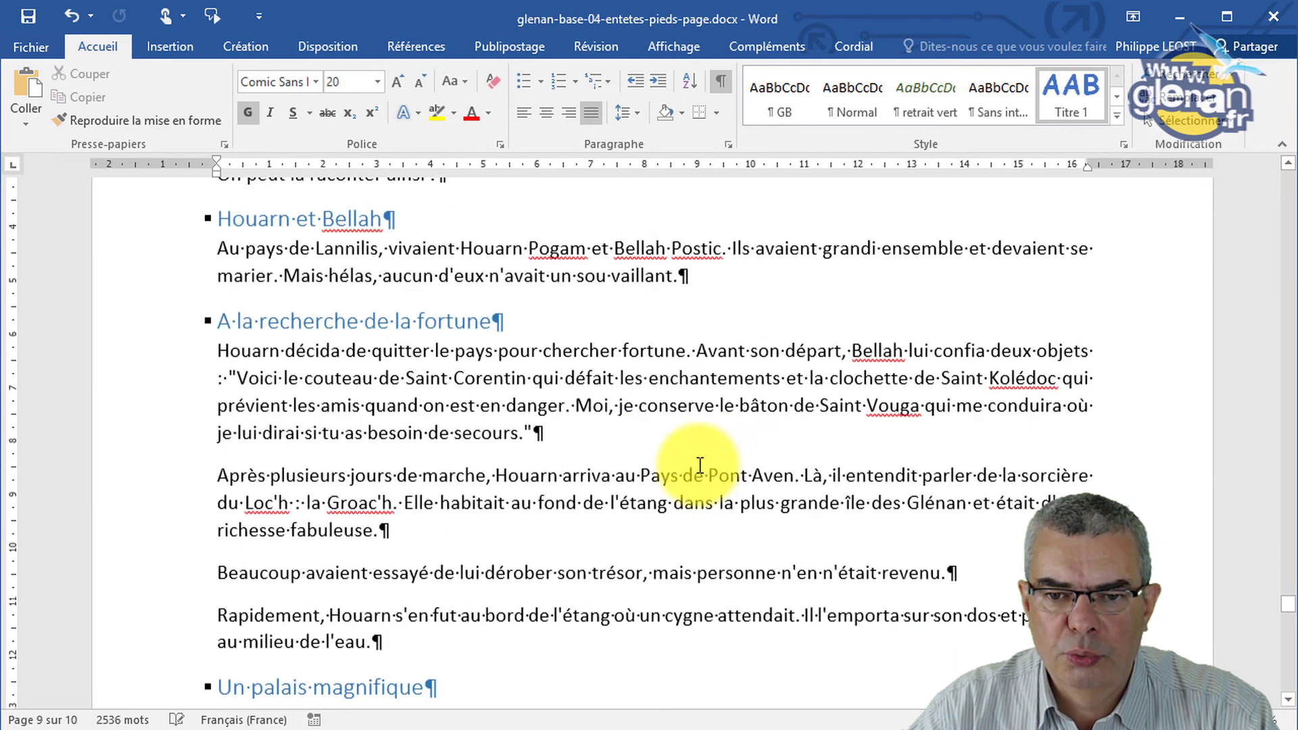
scroll(673, 351, "down", 4)
scroll(695, 463, "down", 5)
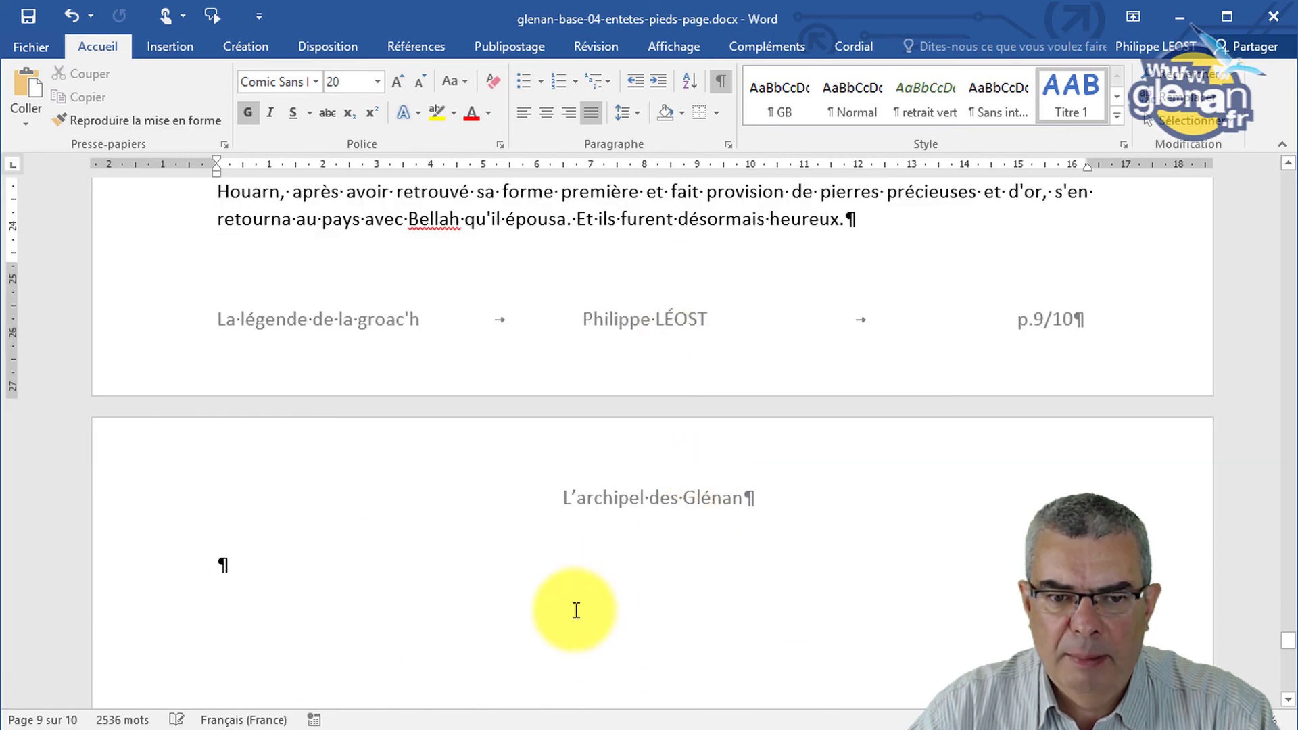
scroll(577, 595, "down", 4)
scroll(577, 595, "down", 3)
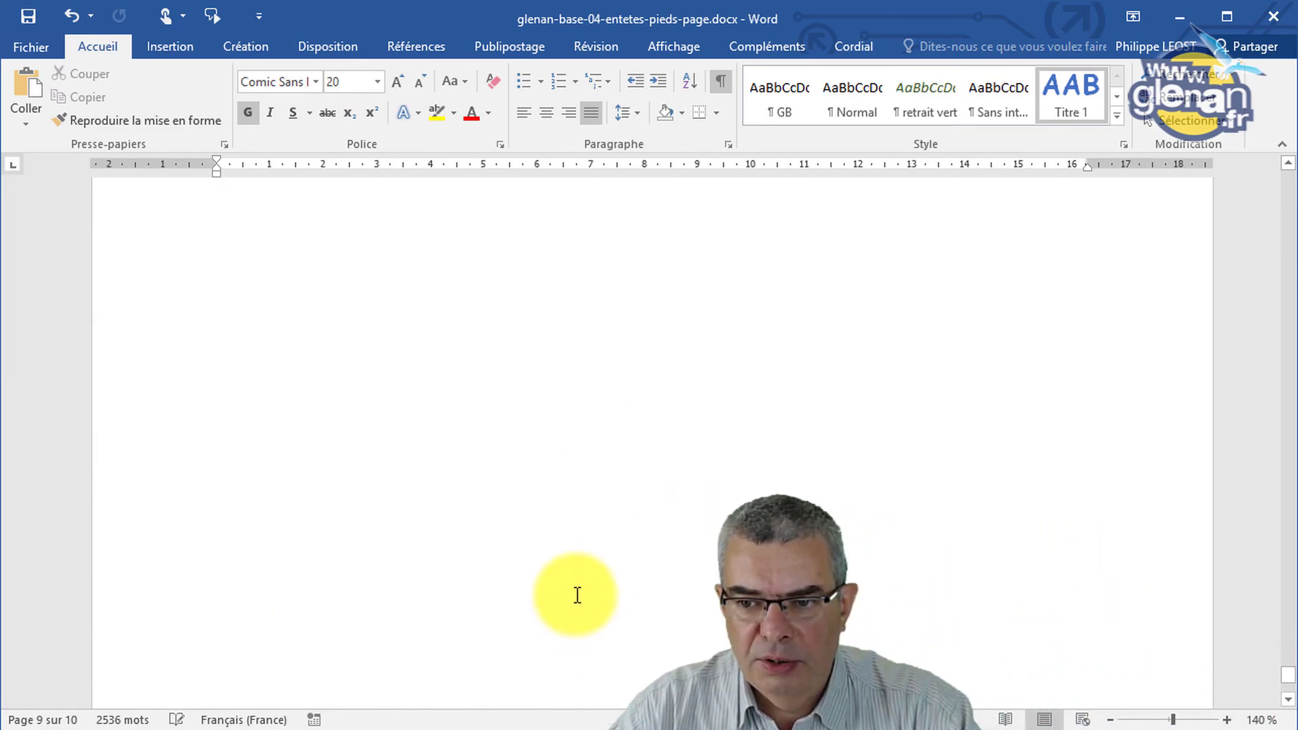
scroll(577, 595, "down", 3)
left_click(576, 595)
scroll(577, 595, "up", 3)
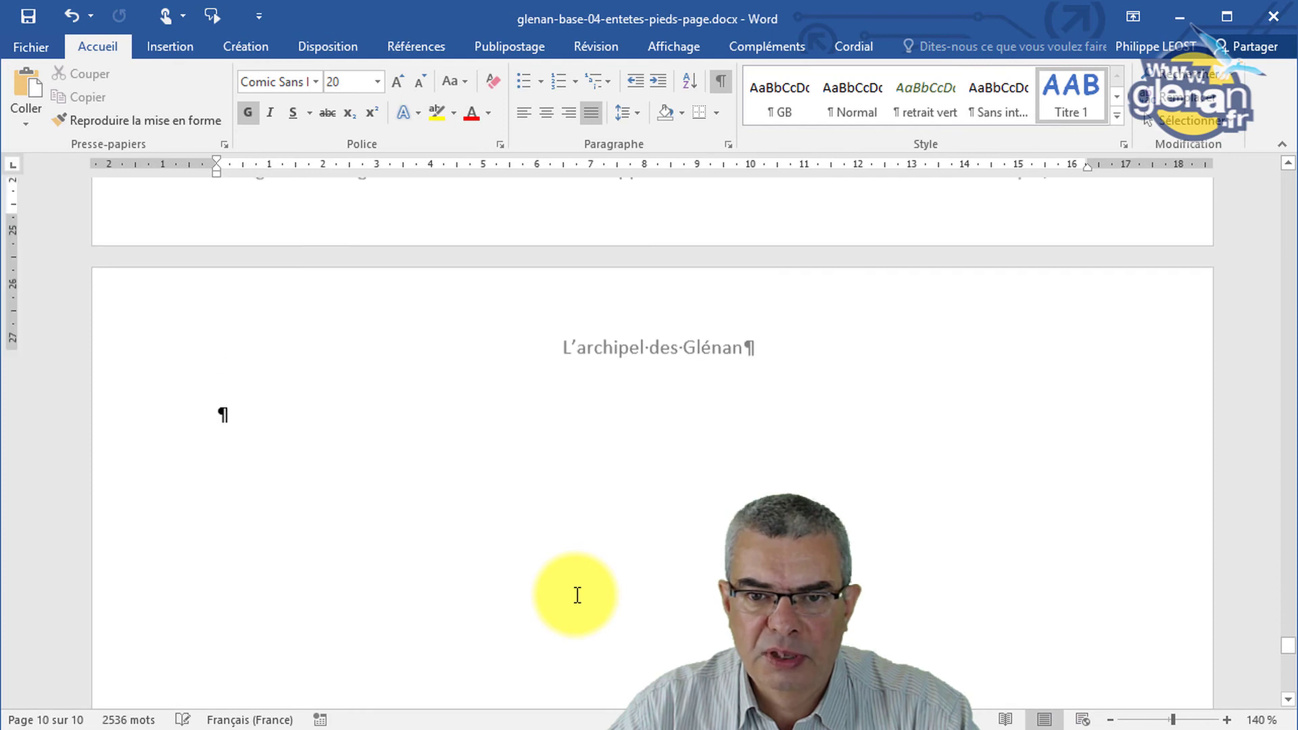
scroll(577, 595, "up", 3)
left_click(888, 379)
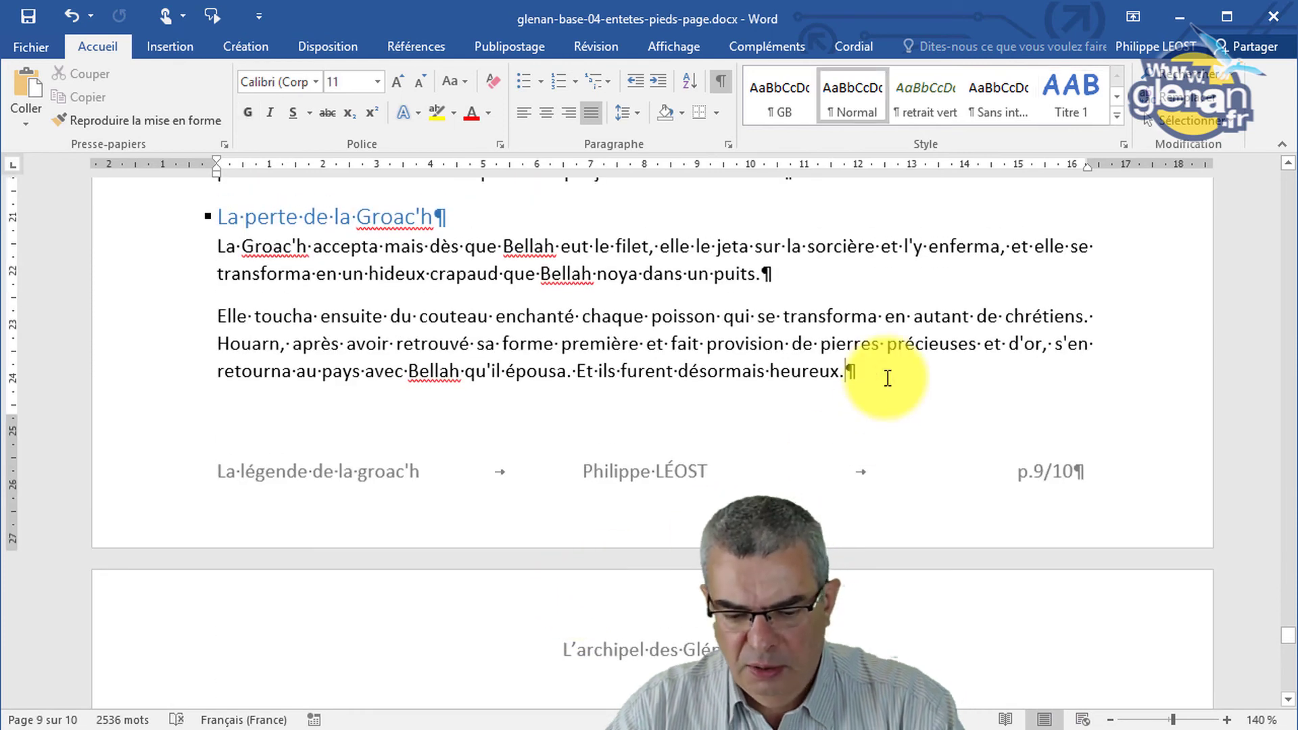
Delete the empty page 10 so the last footer reads p.9/9
key("Delete")
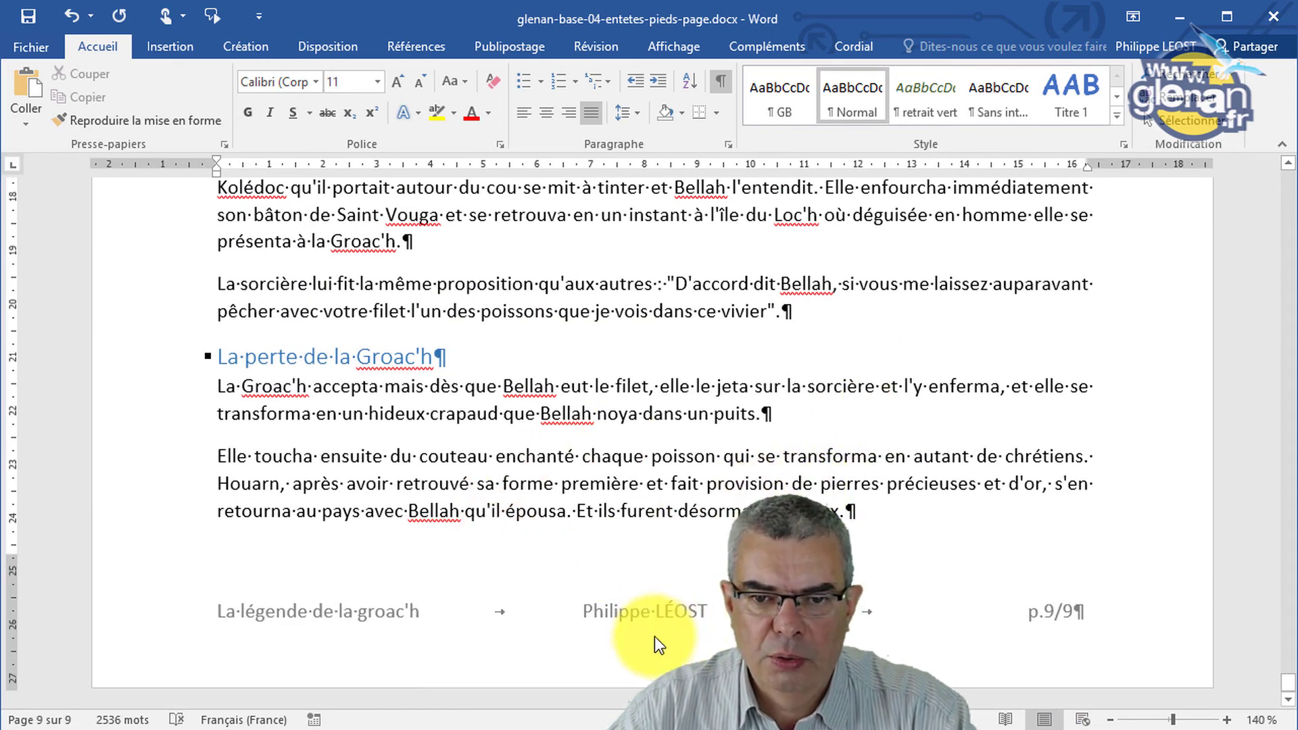
scroll(622, 606, "down", 1)
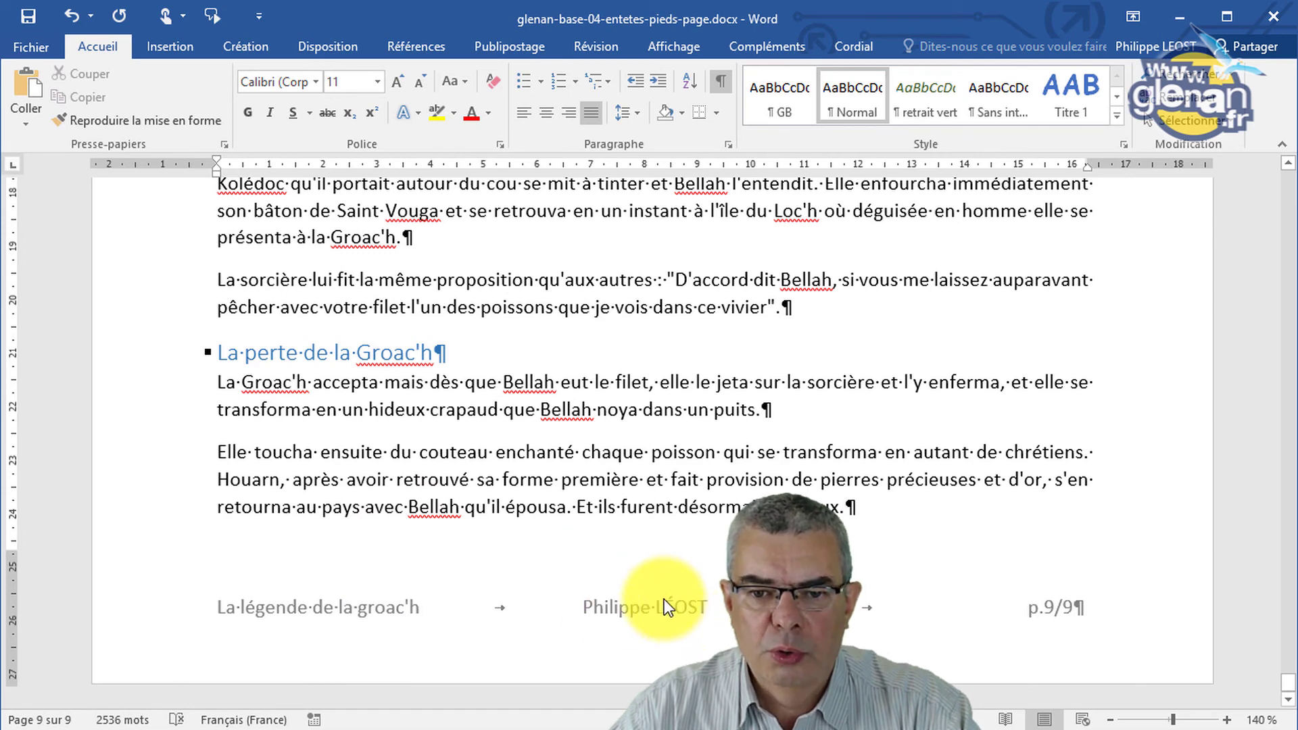
Reopen the page 9 footer, browse the Field dialog's field names, and cancel without inserting
double_click(708, 607)
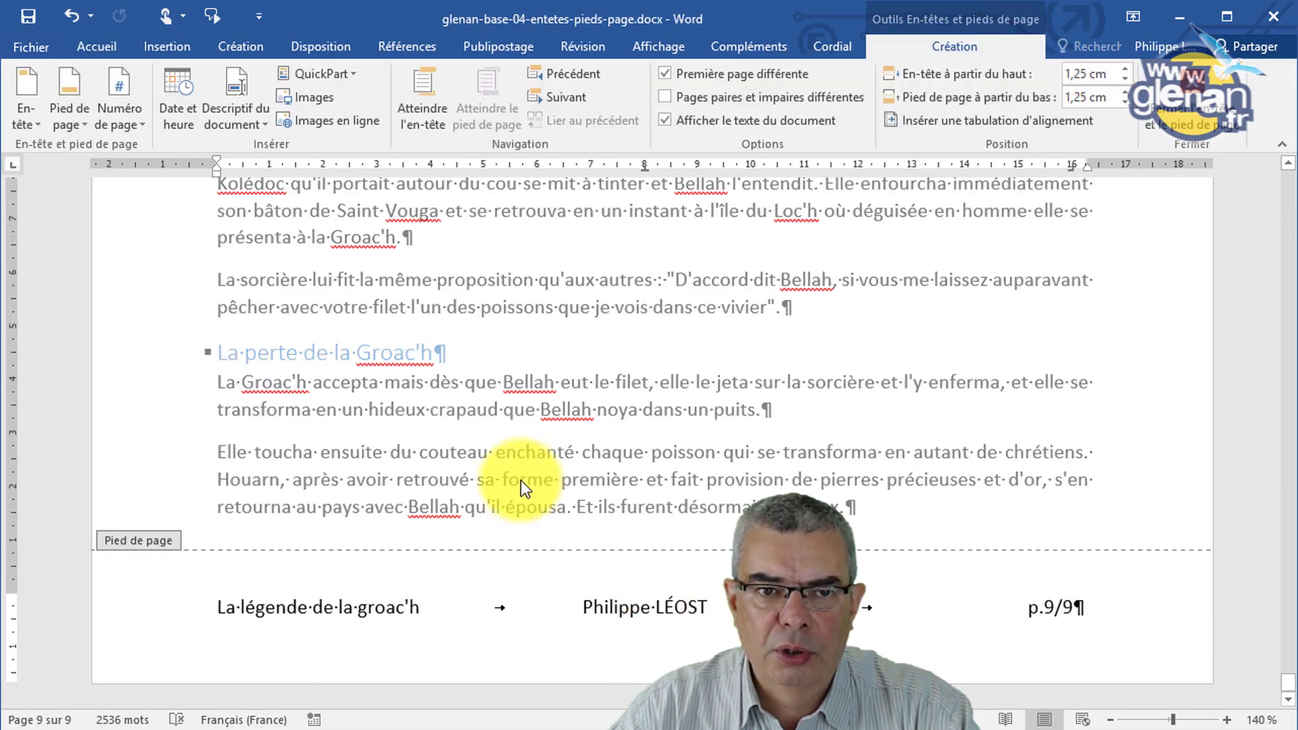
left_click(356, 72)
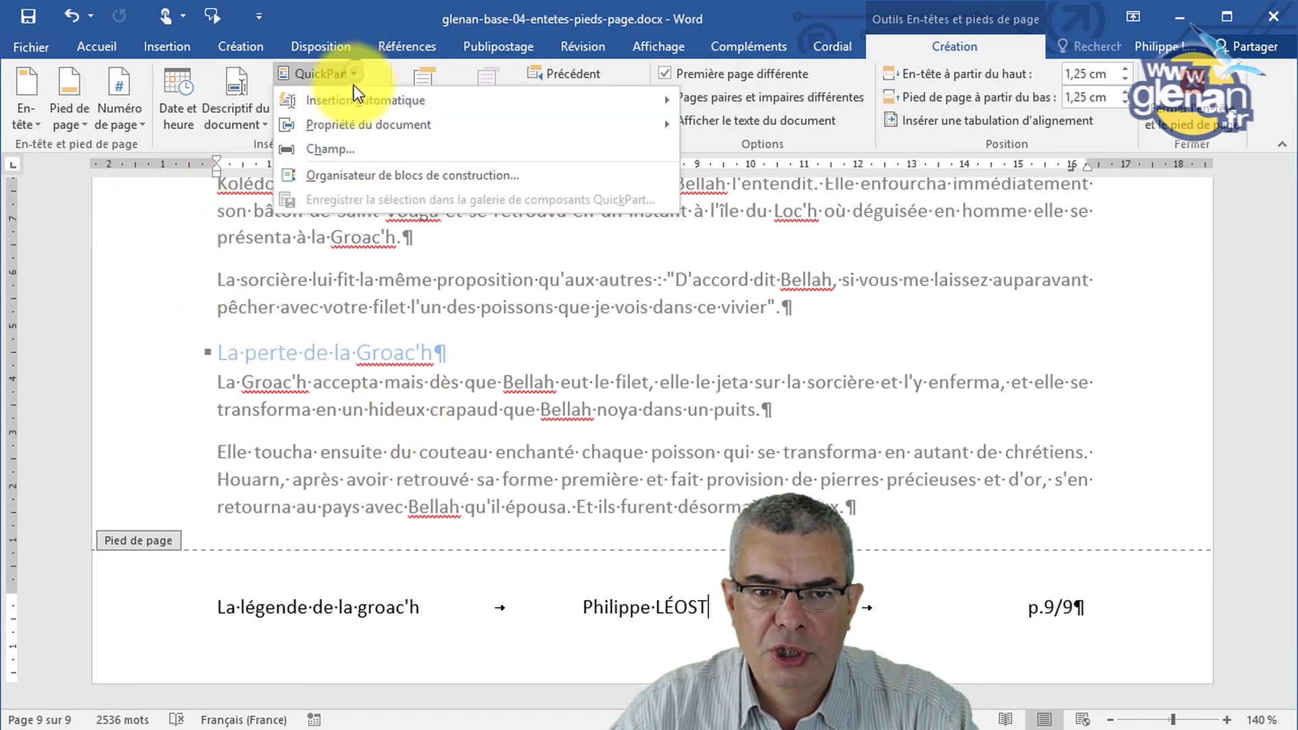
left_click(352, 150)
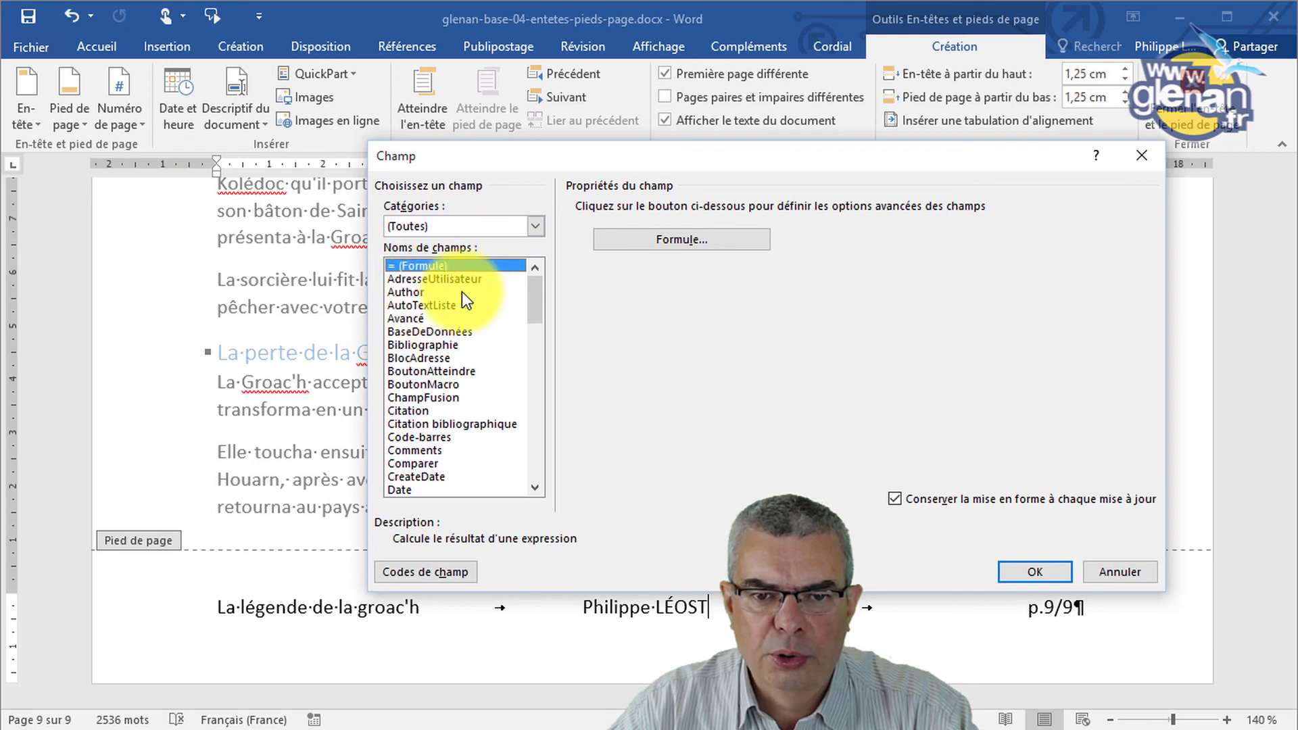
left_click(538, 460)
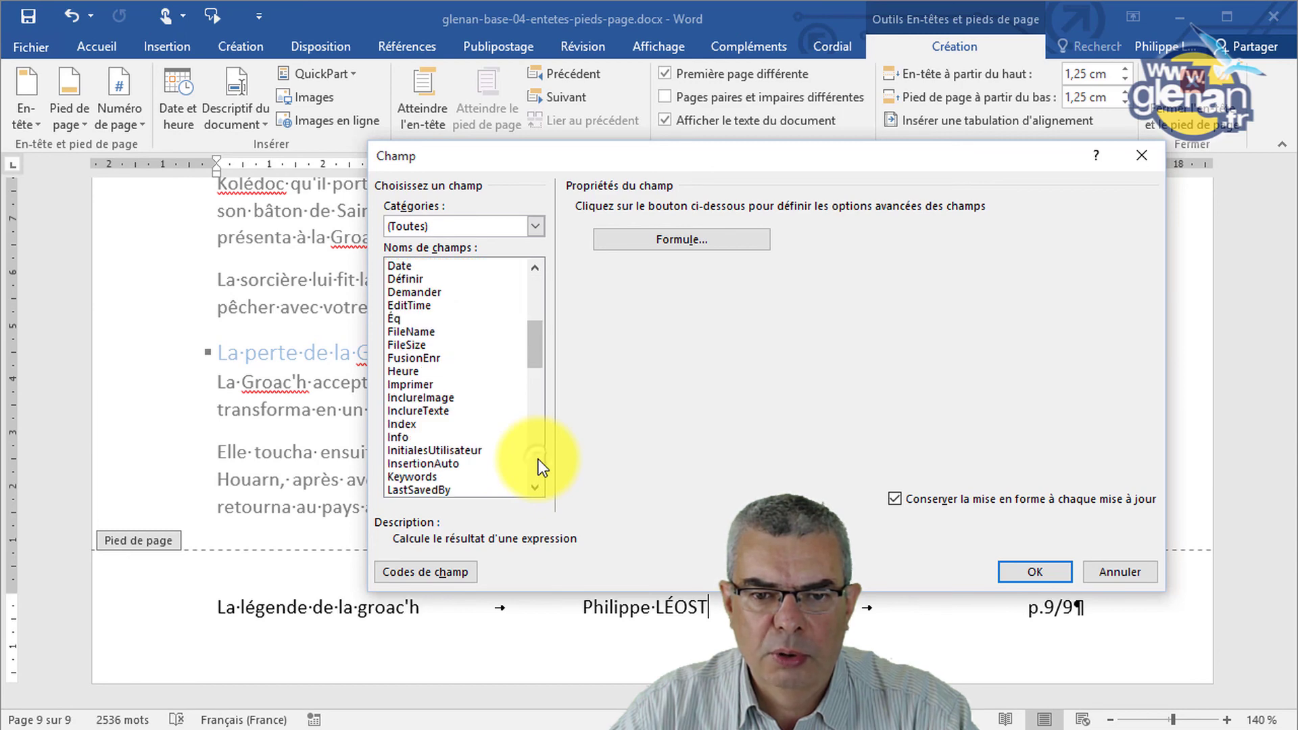
left_click(538, 460)
left_click(539, 460)
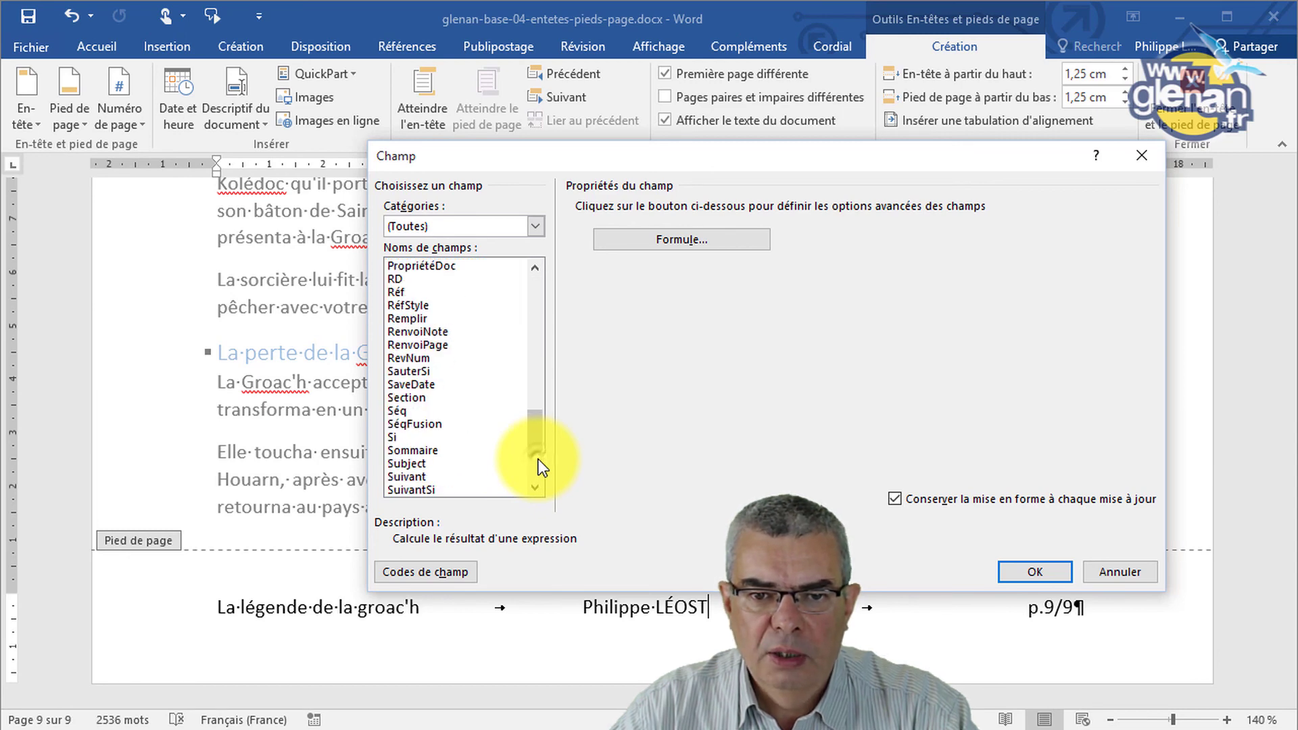
left_click(1119, 575)
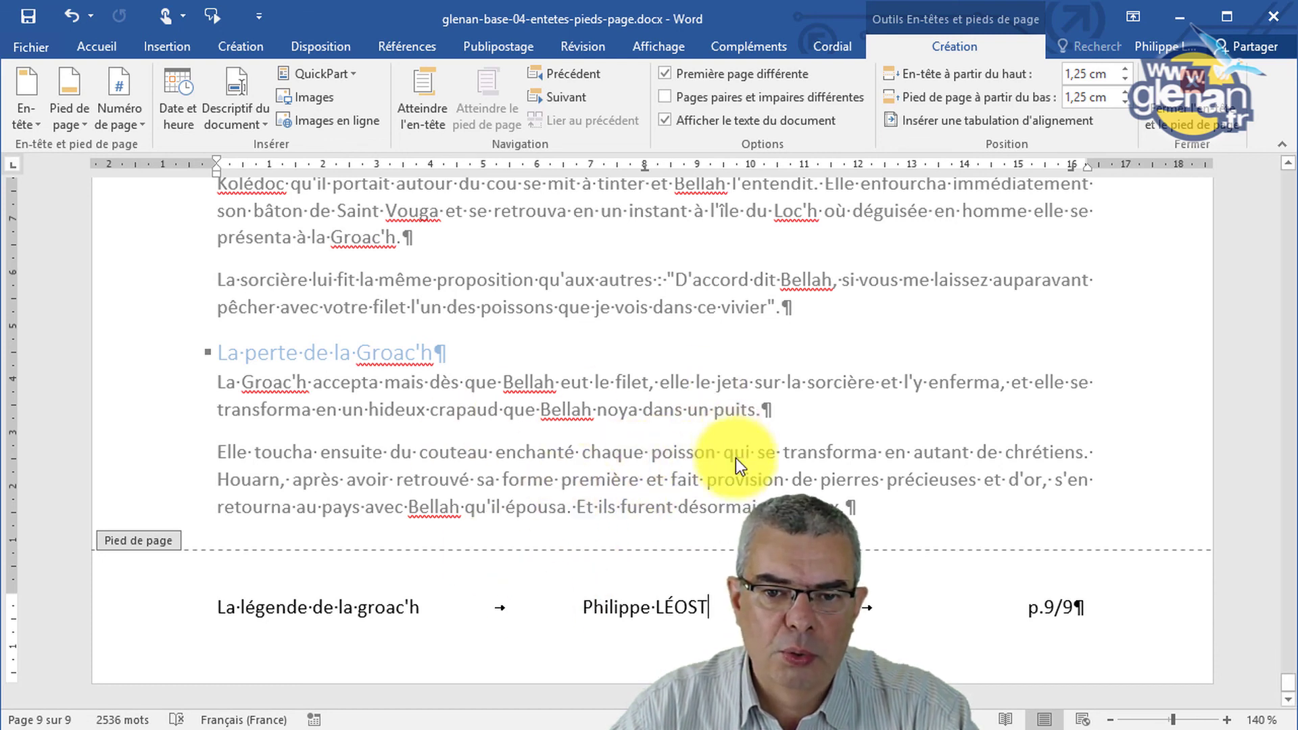
Scroll up to page 8's footer showing p.8/9 and close footer editing with Esc
scroll(724, 440, "up", 4)
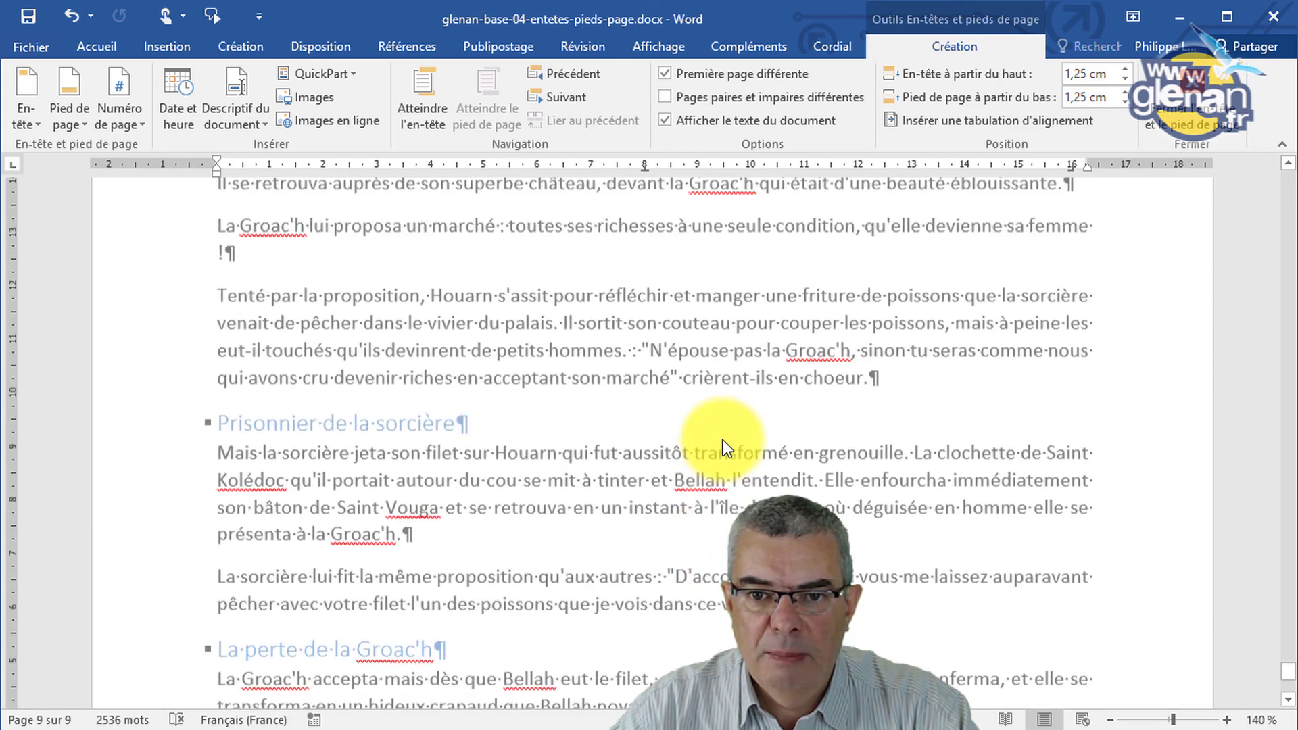
scroll(724, 440, "up", 4)
scroll(723, 440, "up", 4)
scroll(724, 440, "up", 4)
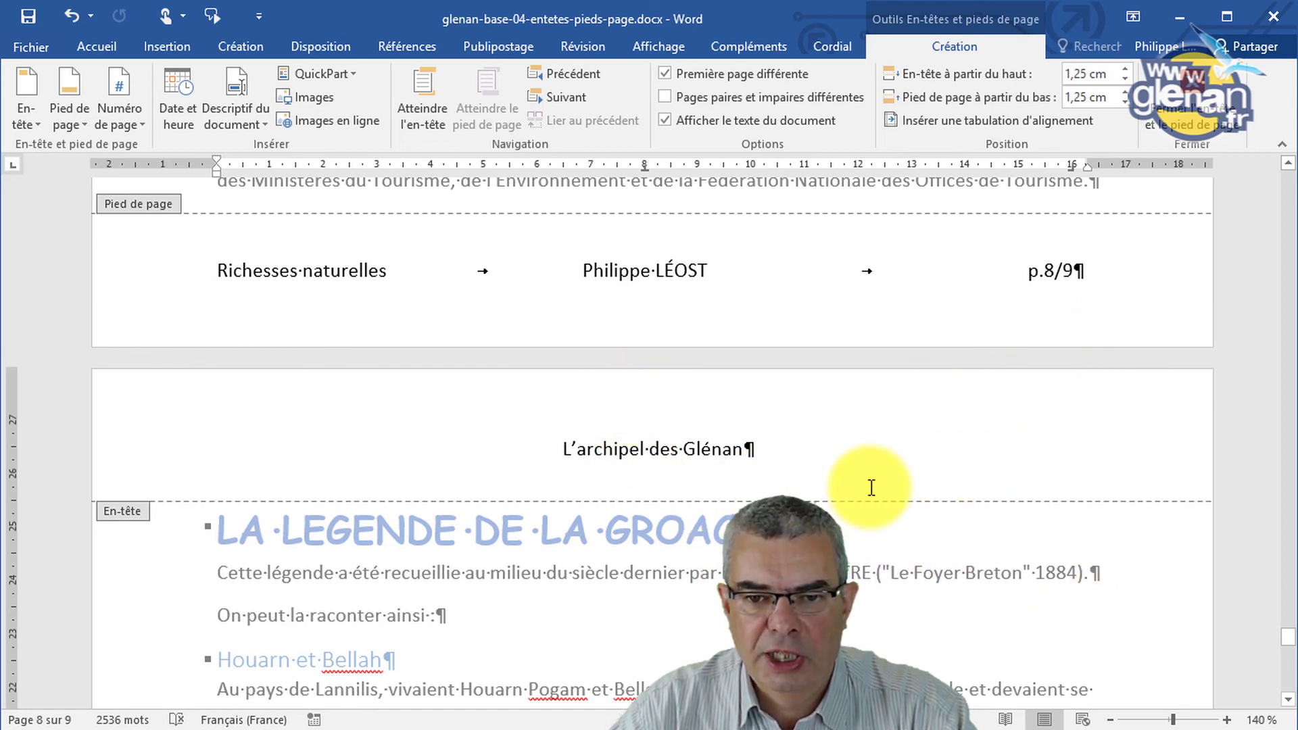
key("Escape")
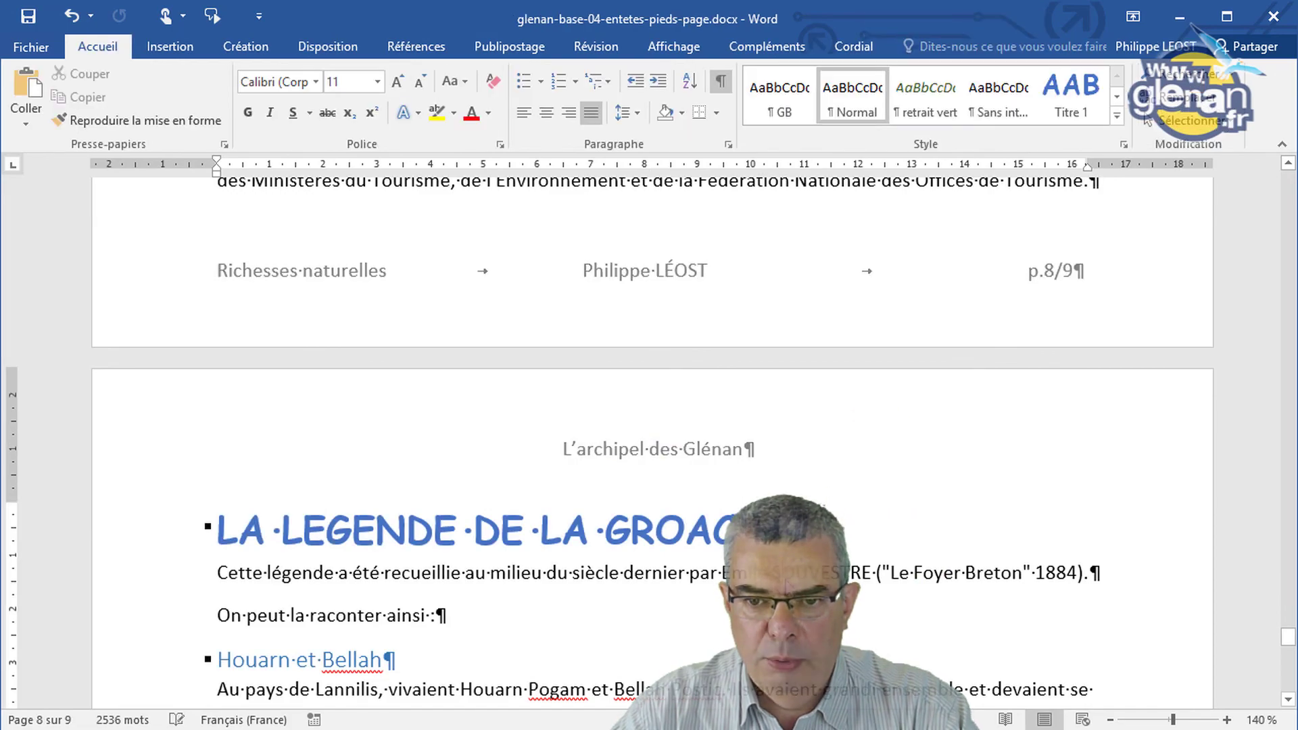